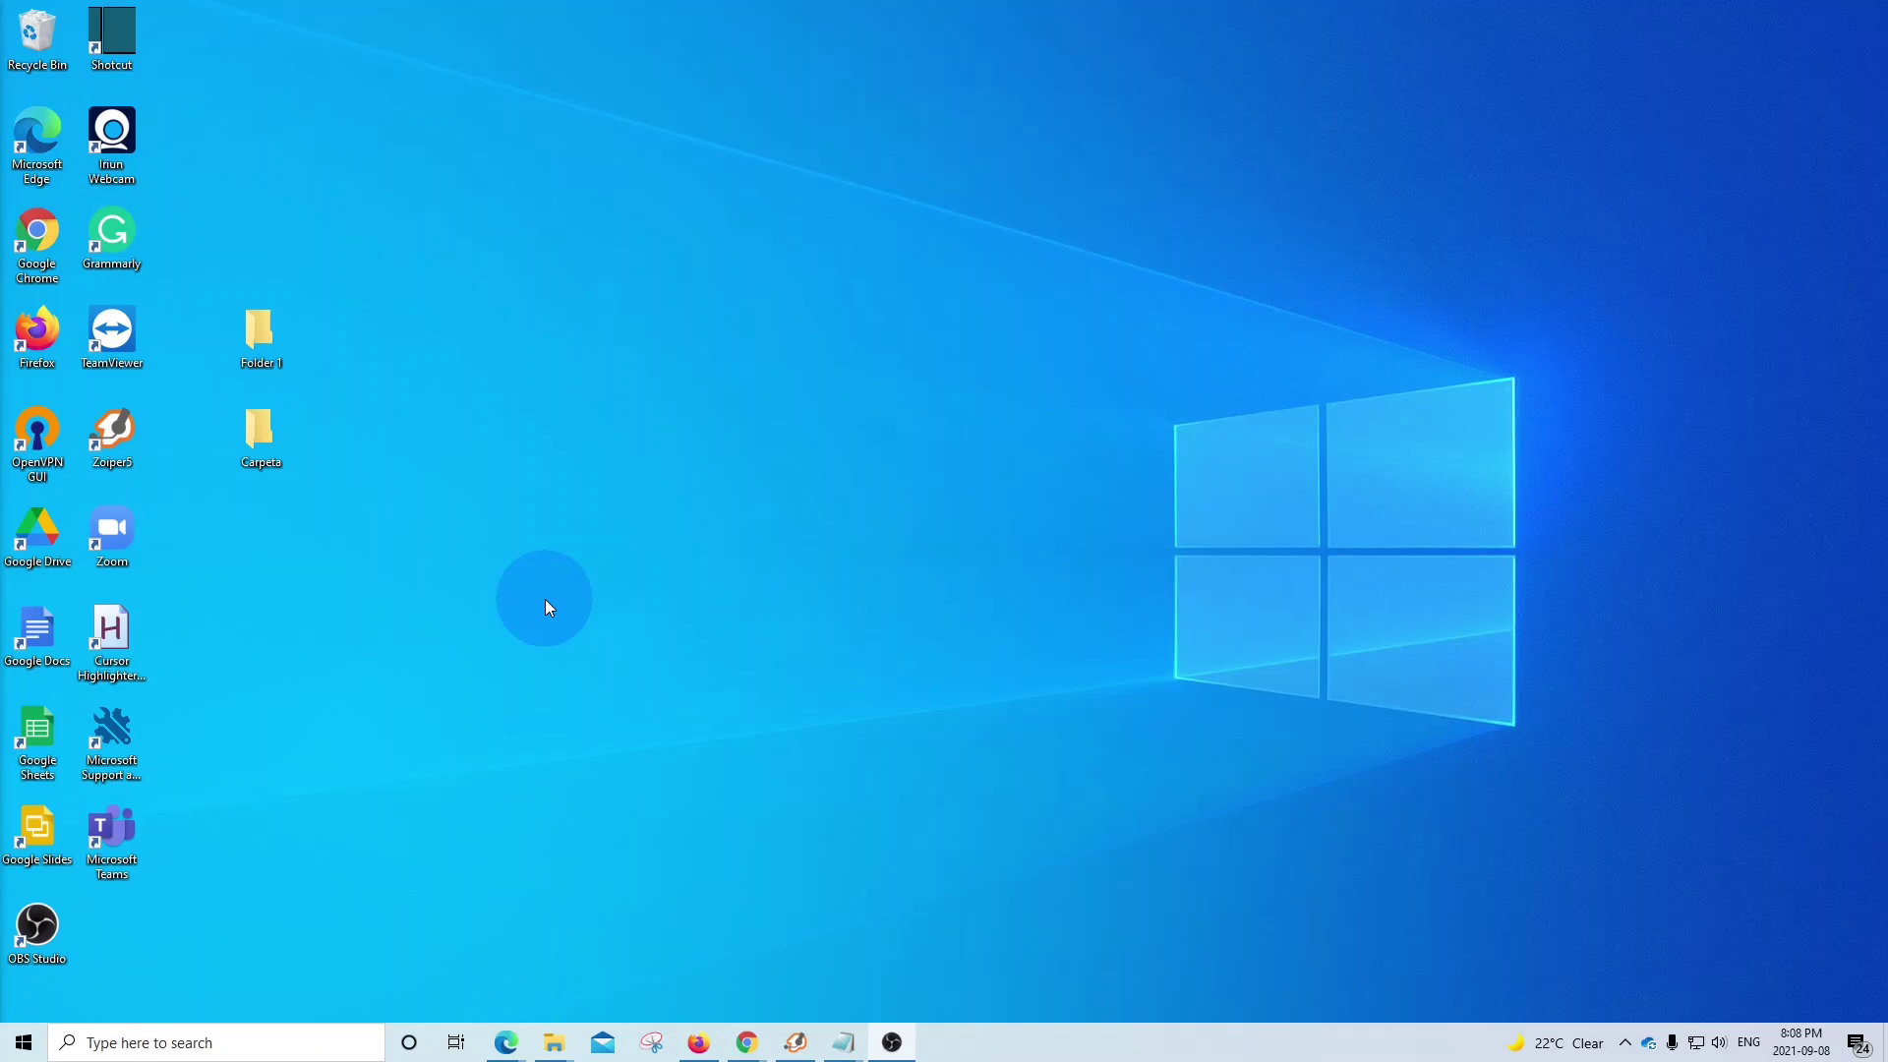
- Open the Active users list in the Microsoft 365 admin center and select the Business Basic licensed user
left_click(505, 1041)
left_click(472, 949)
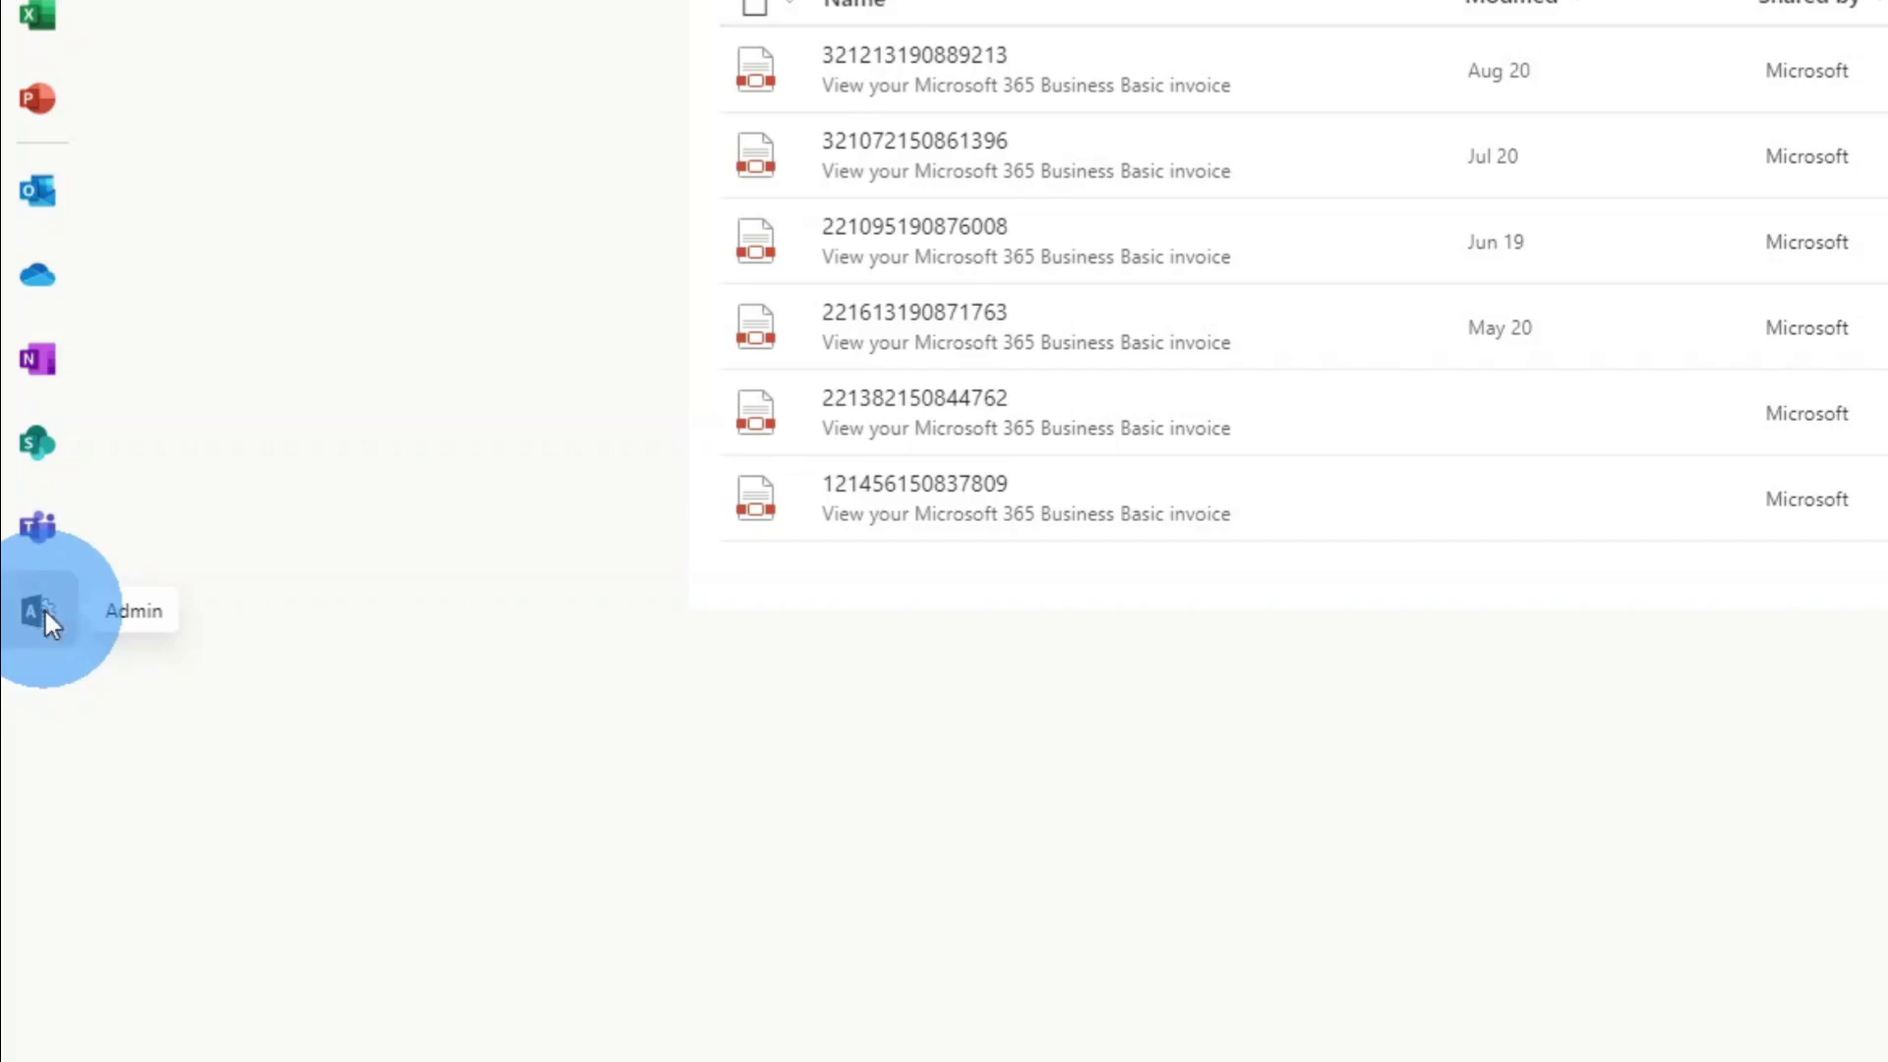
left_click(44, 608)
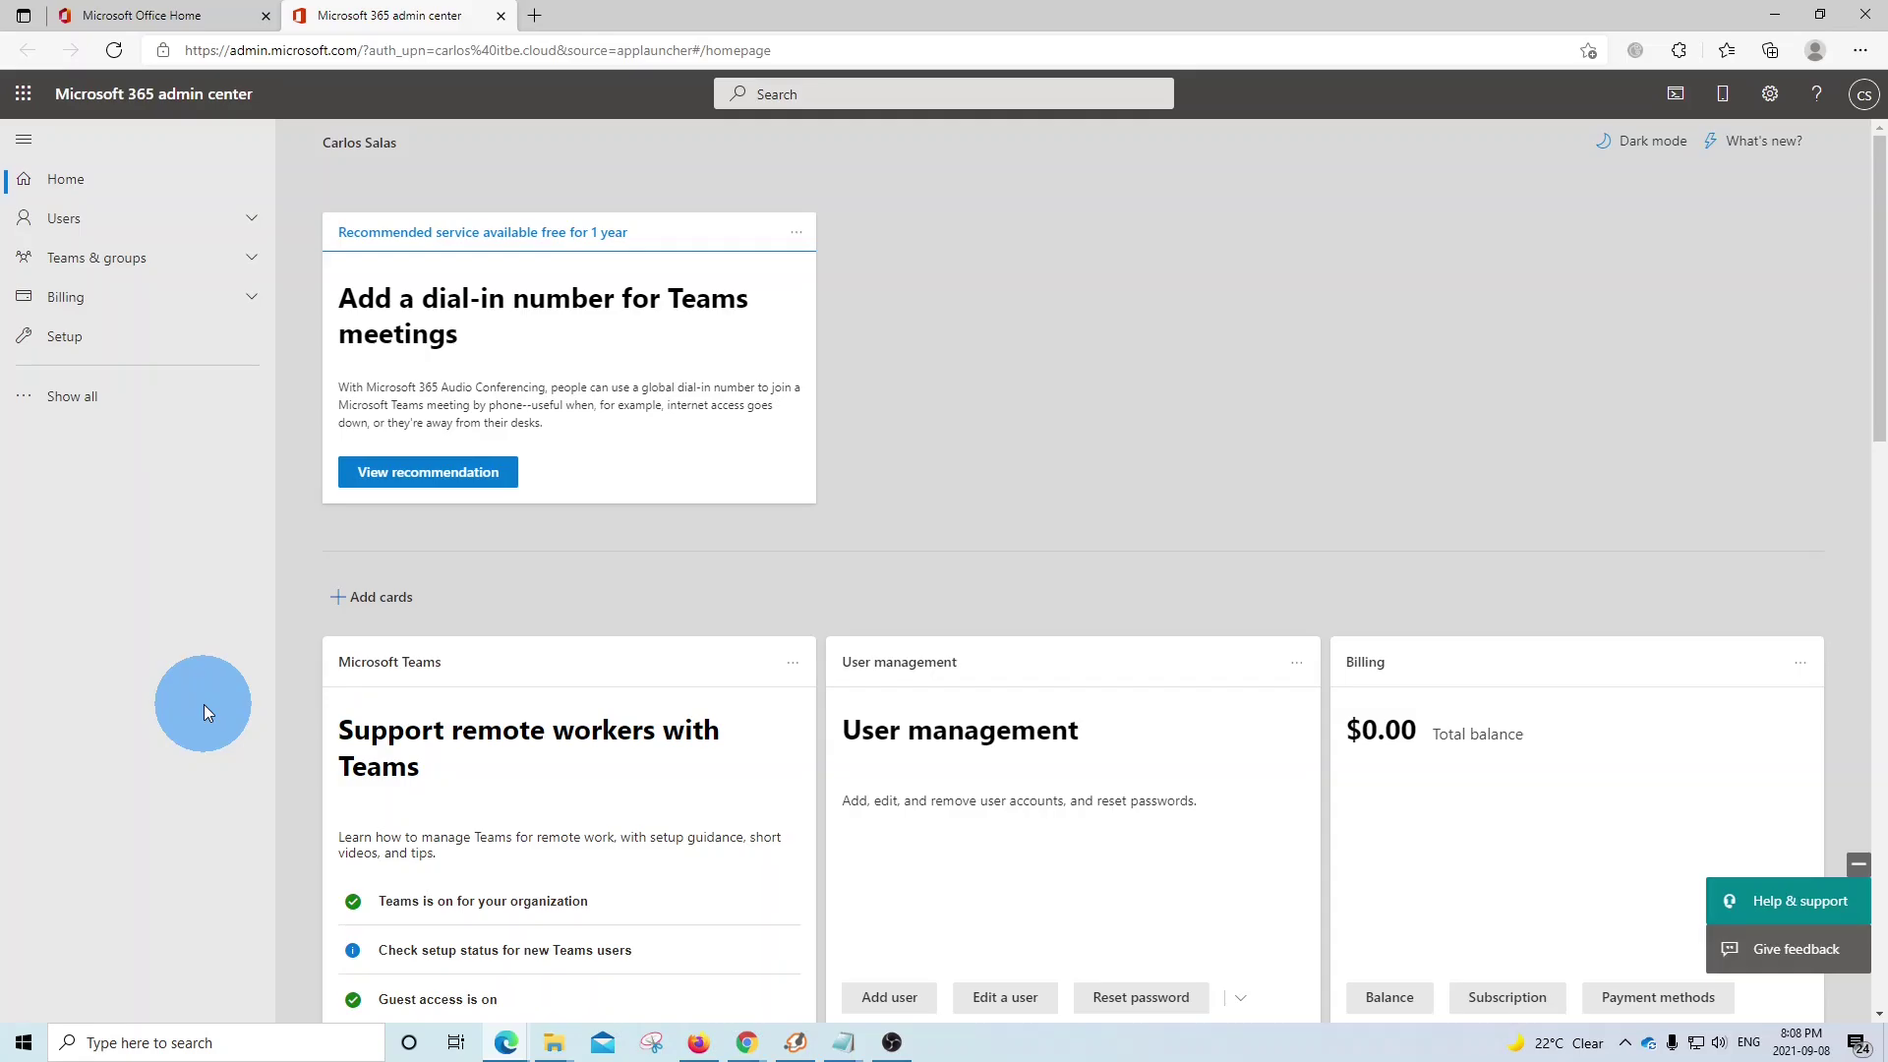
left_click(81, 223)
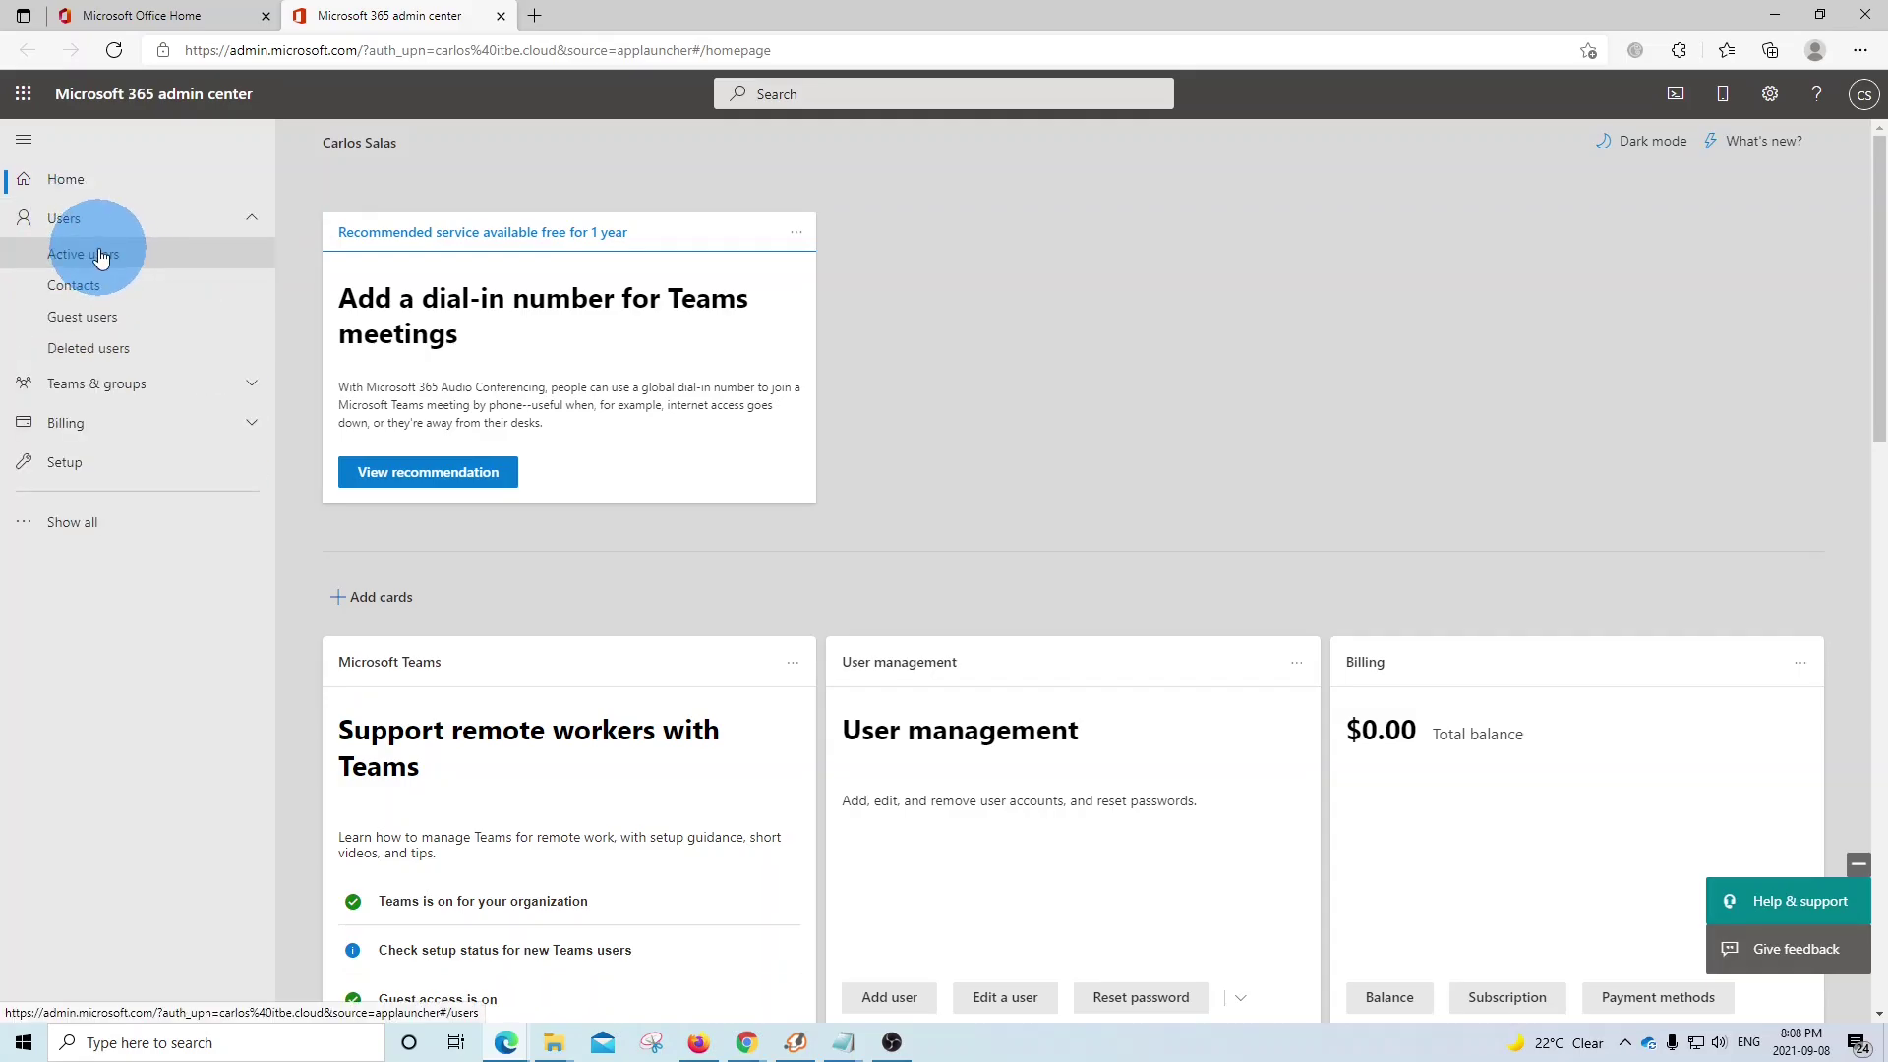
left_click(101, 257)
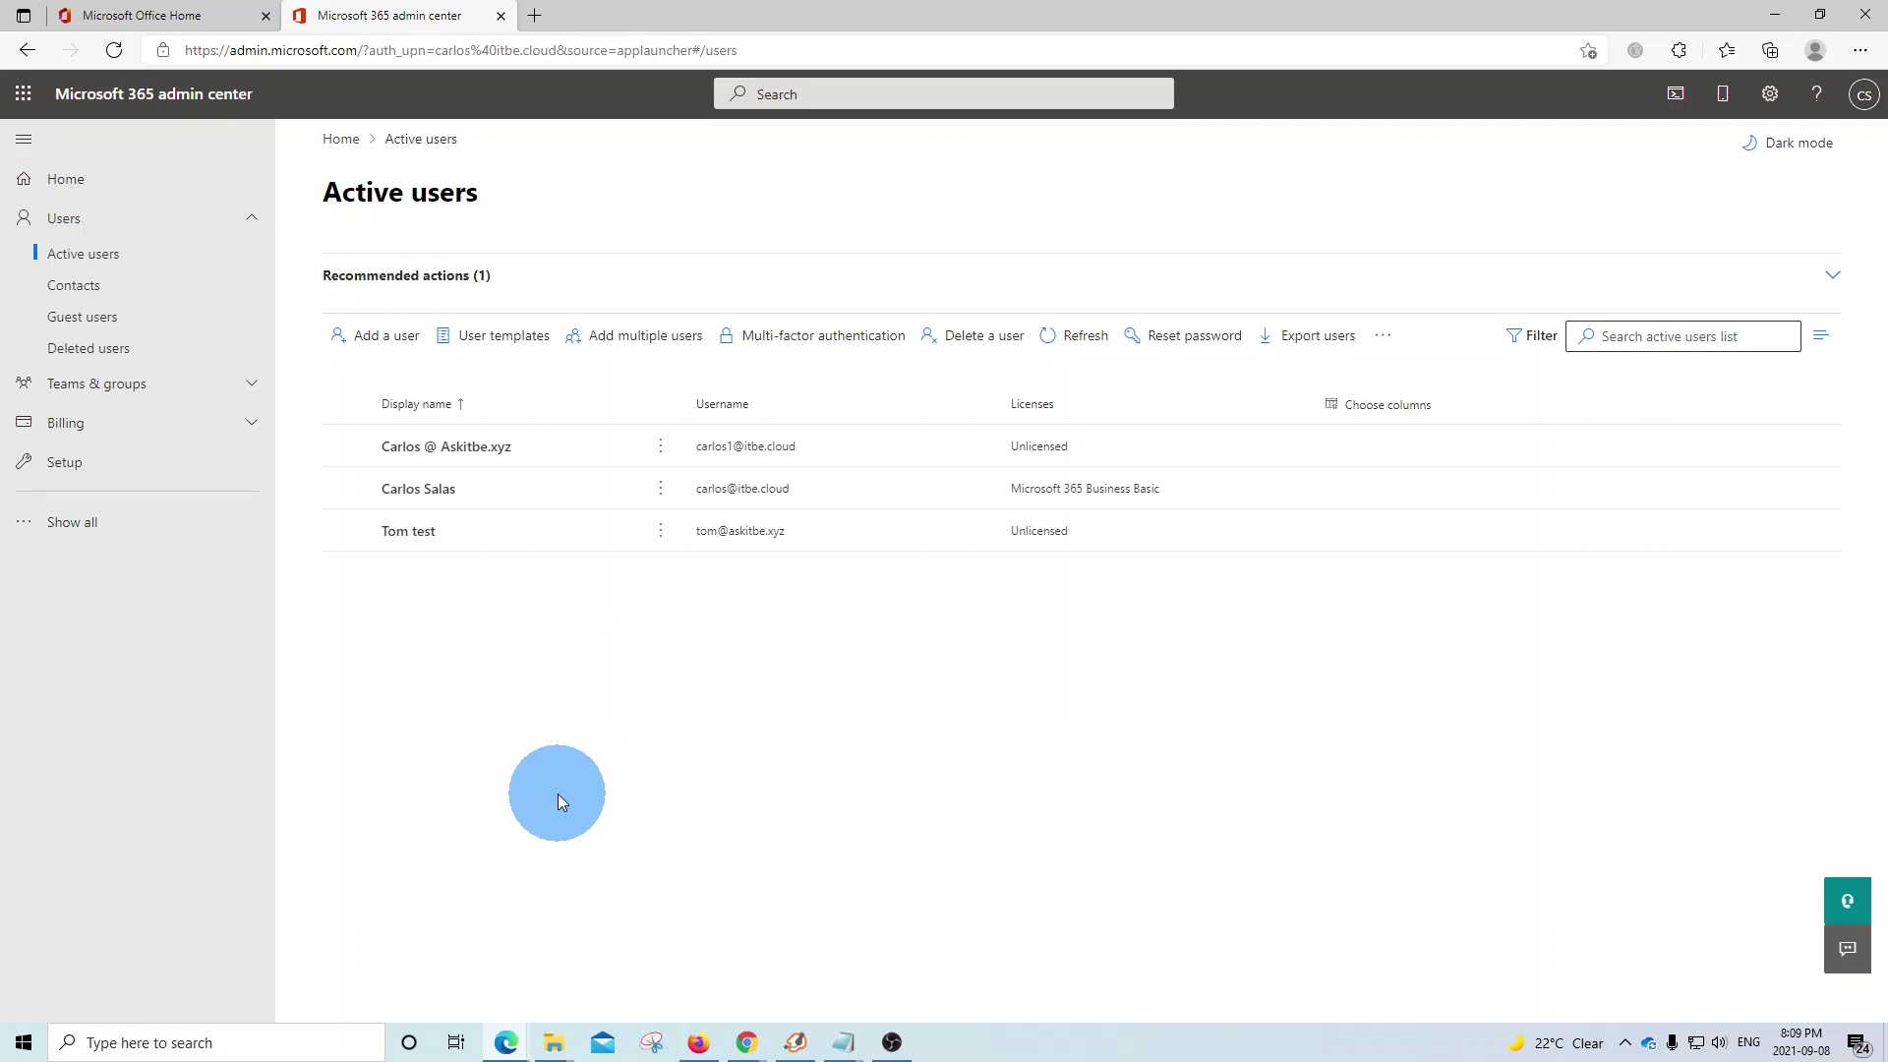
left_click(346, 488)
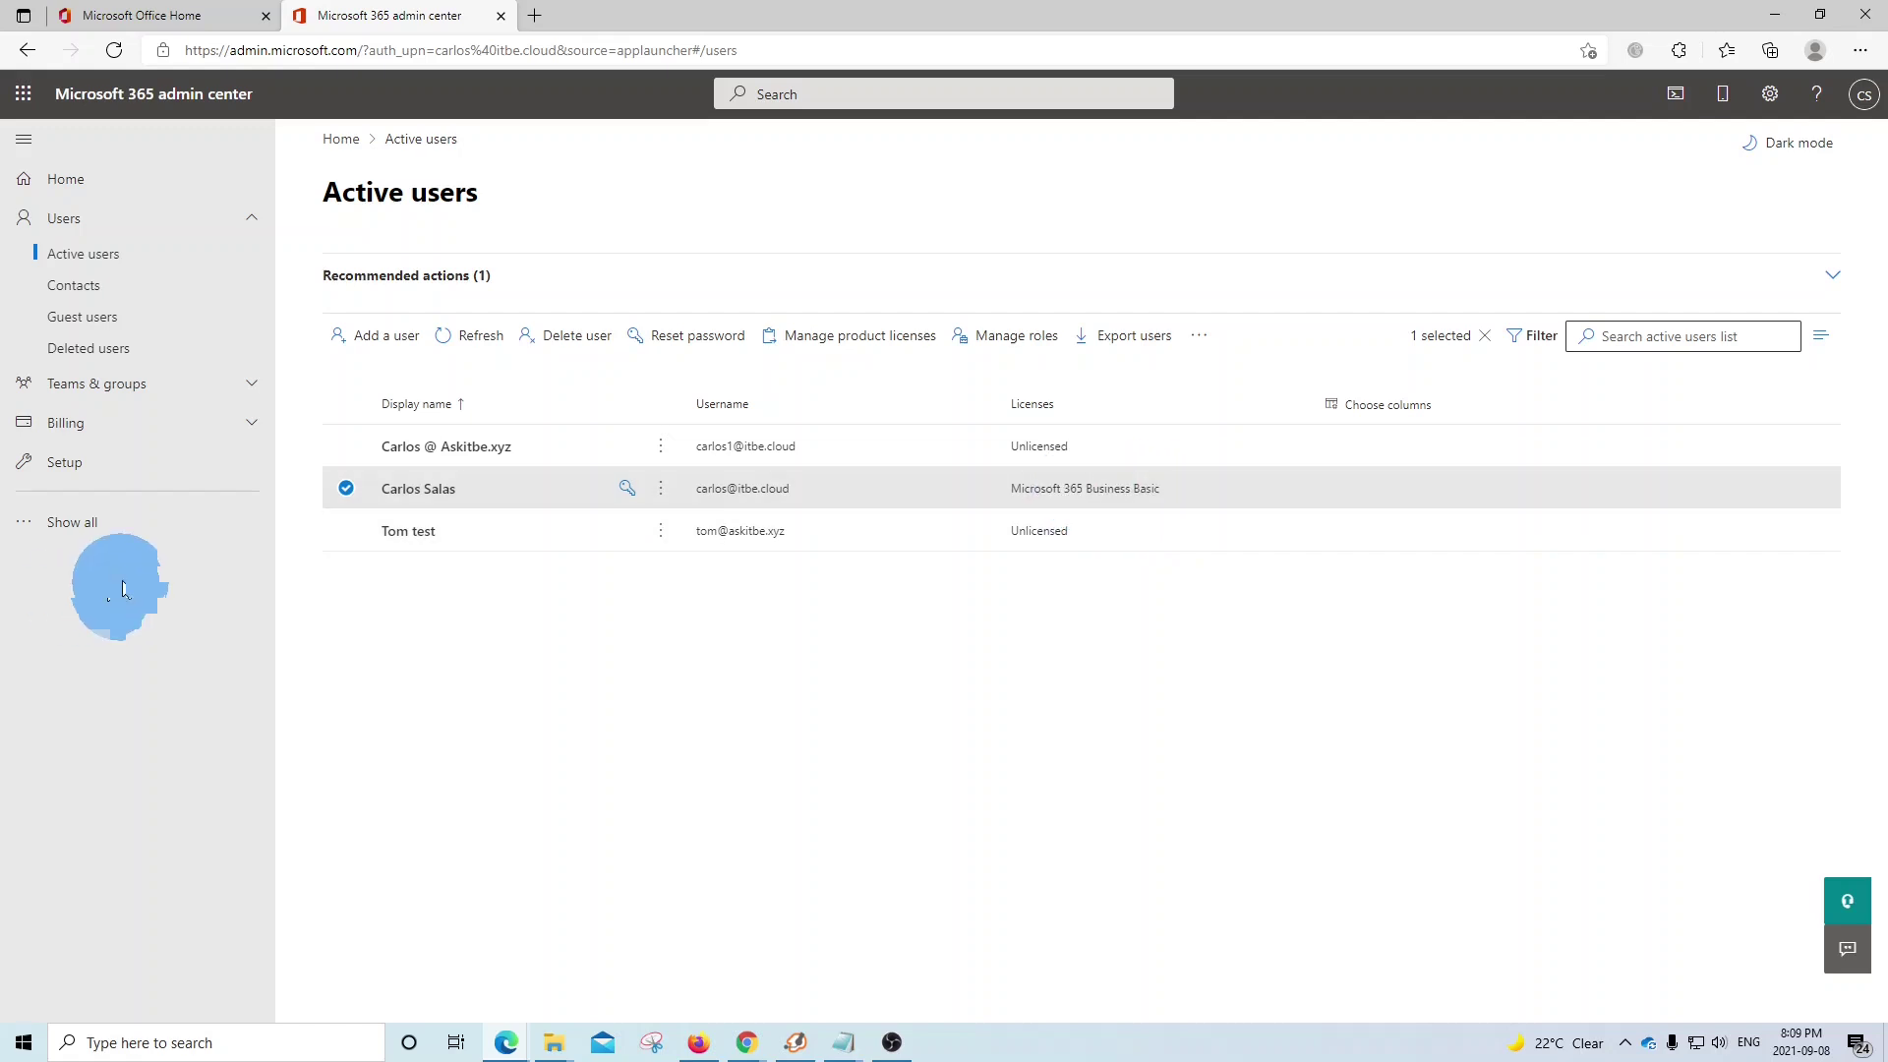
- Launch the Exchange admin center from Admin centers and switch to its classic view
left_click(75, 524)
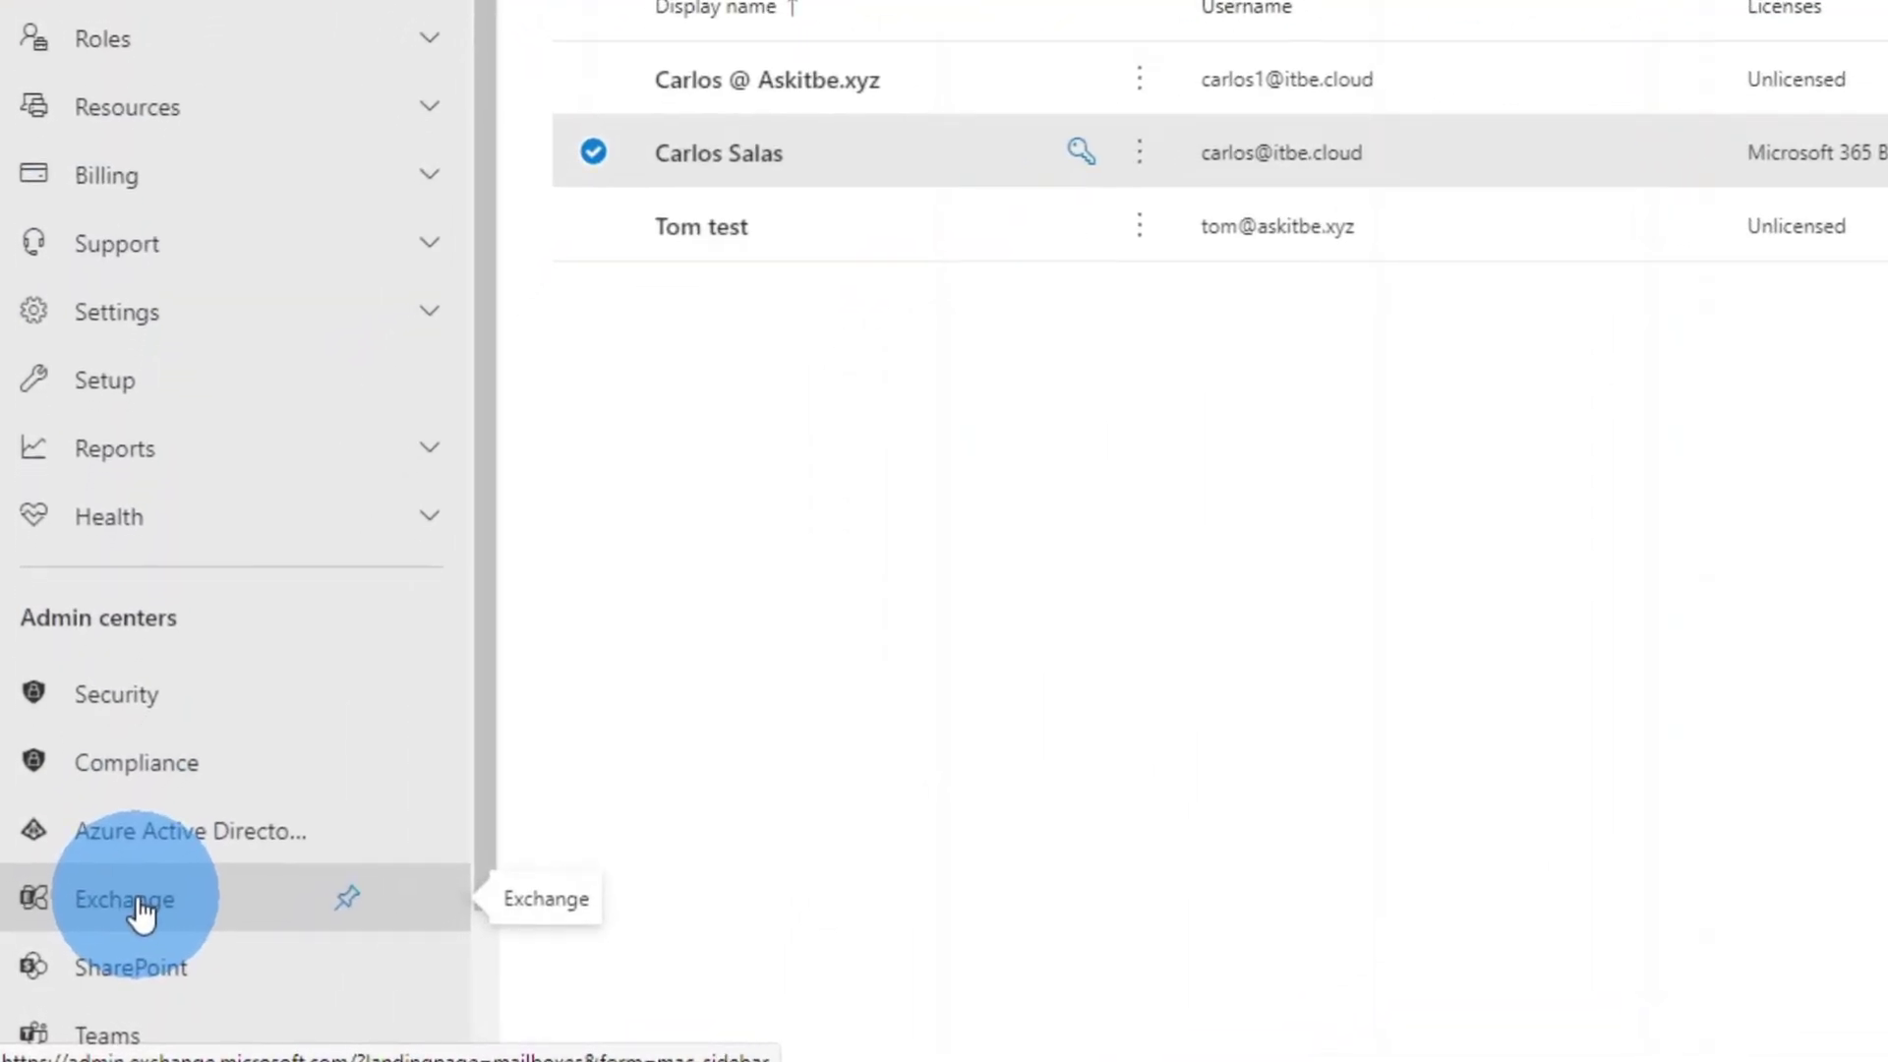
left_click(143, 911)
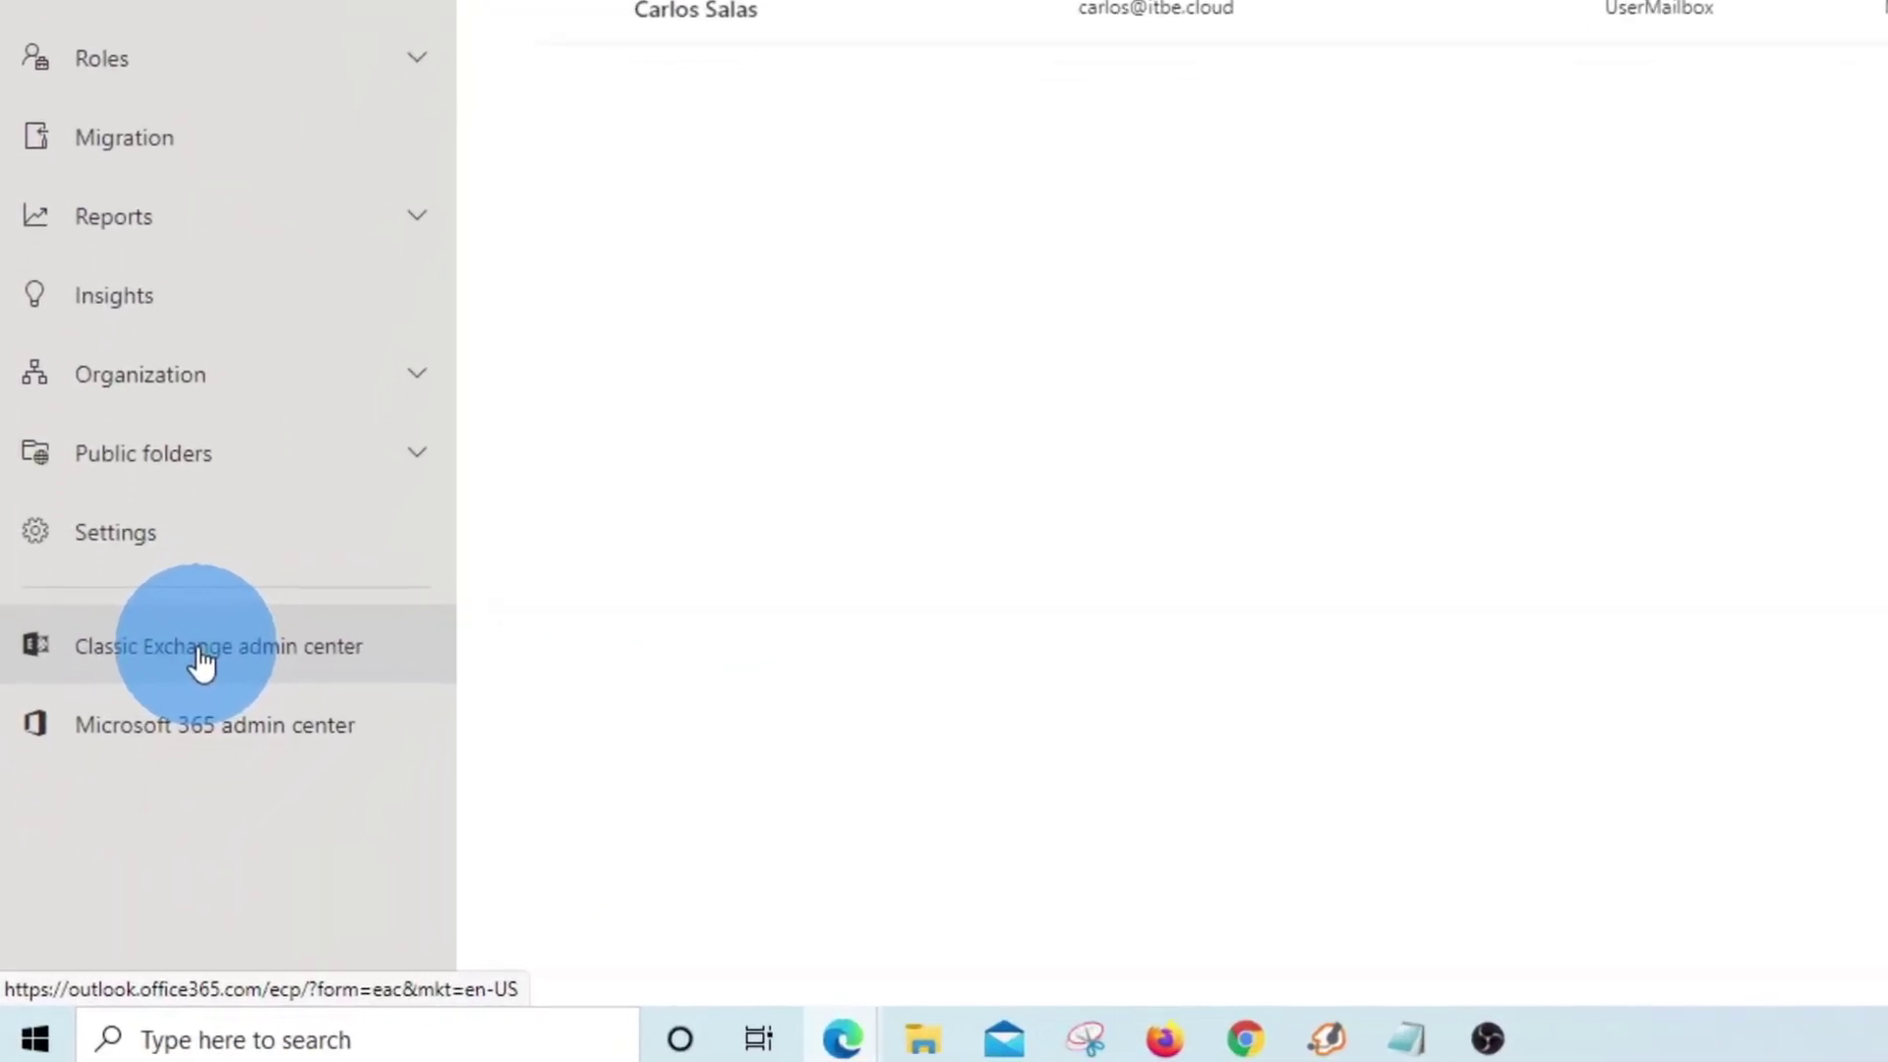
left_click(210, 644)
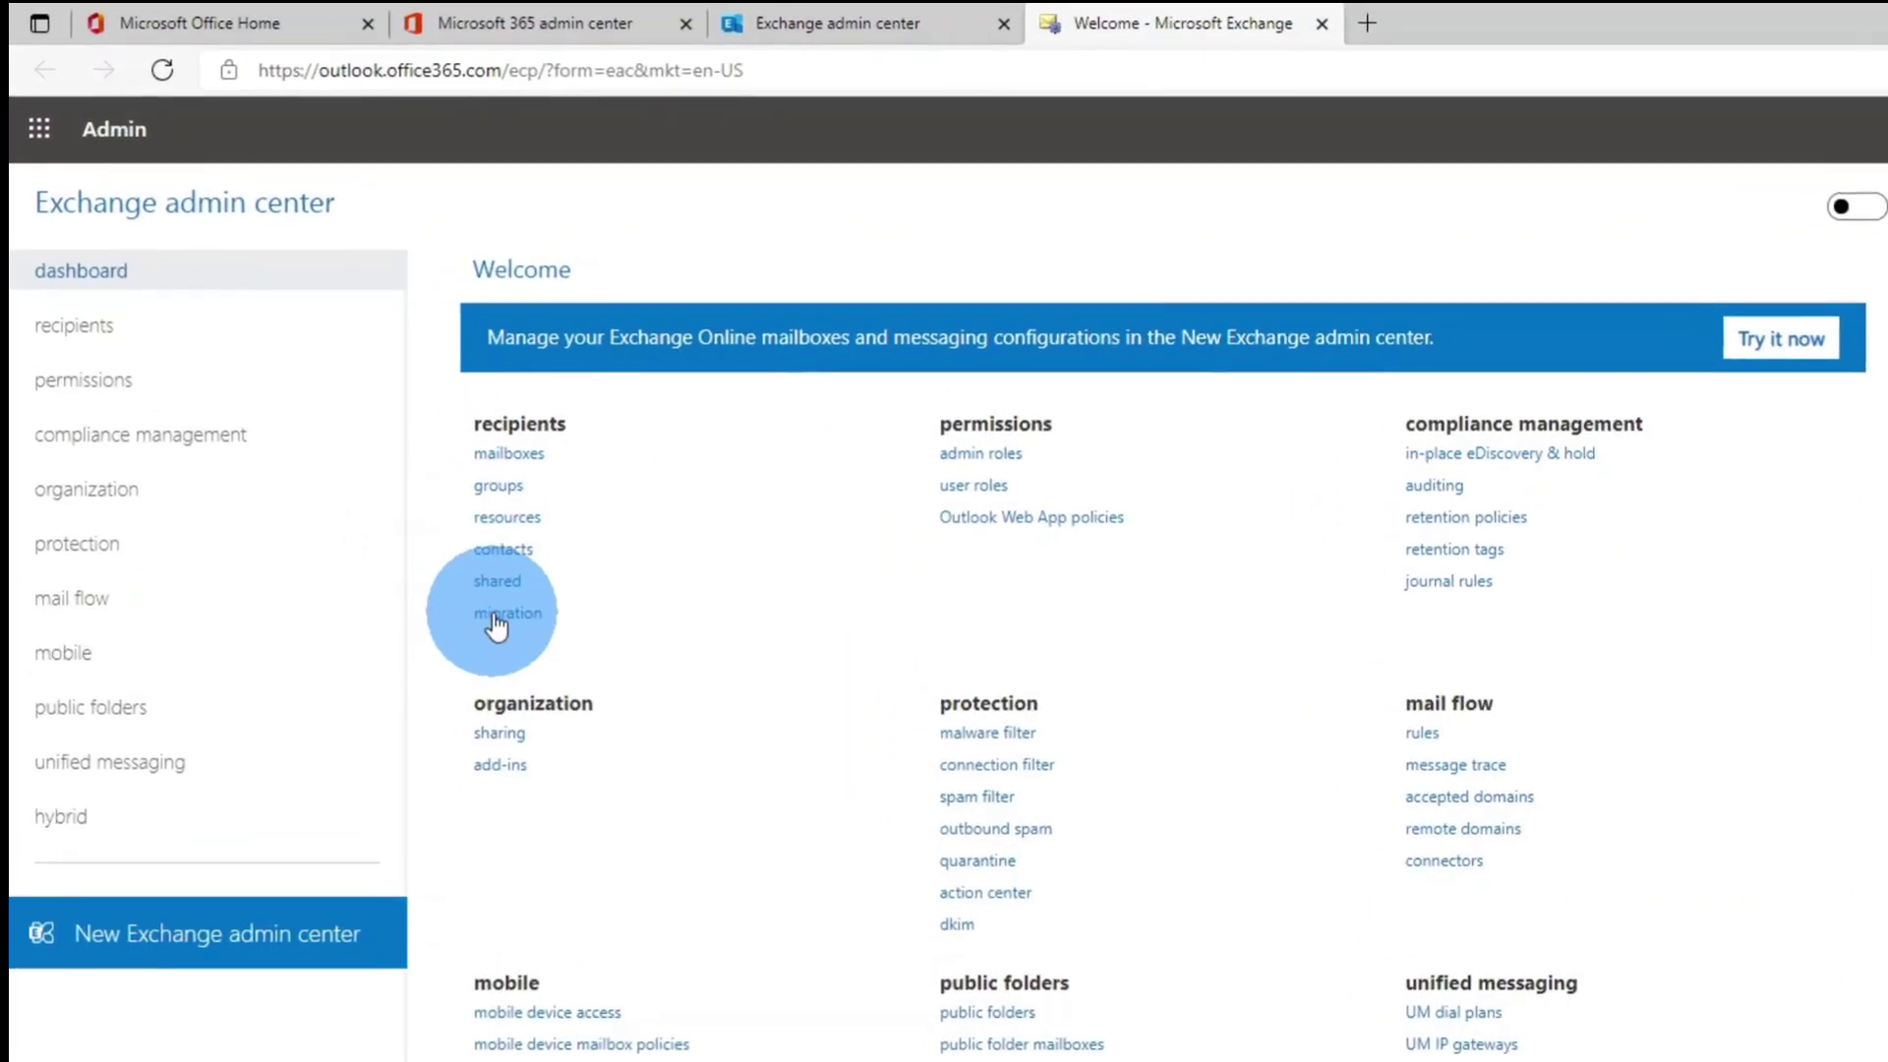
- Start a new Migrate to Exchange Online batch from the recipients > migration page
left_click(506, 622)
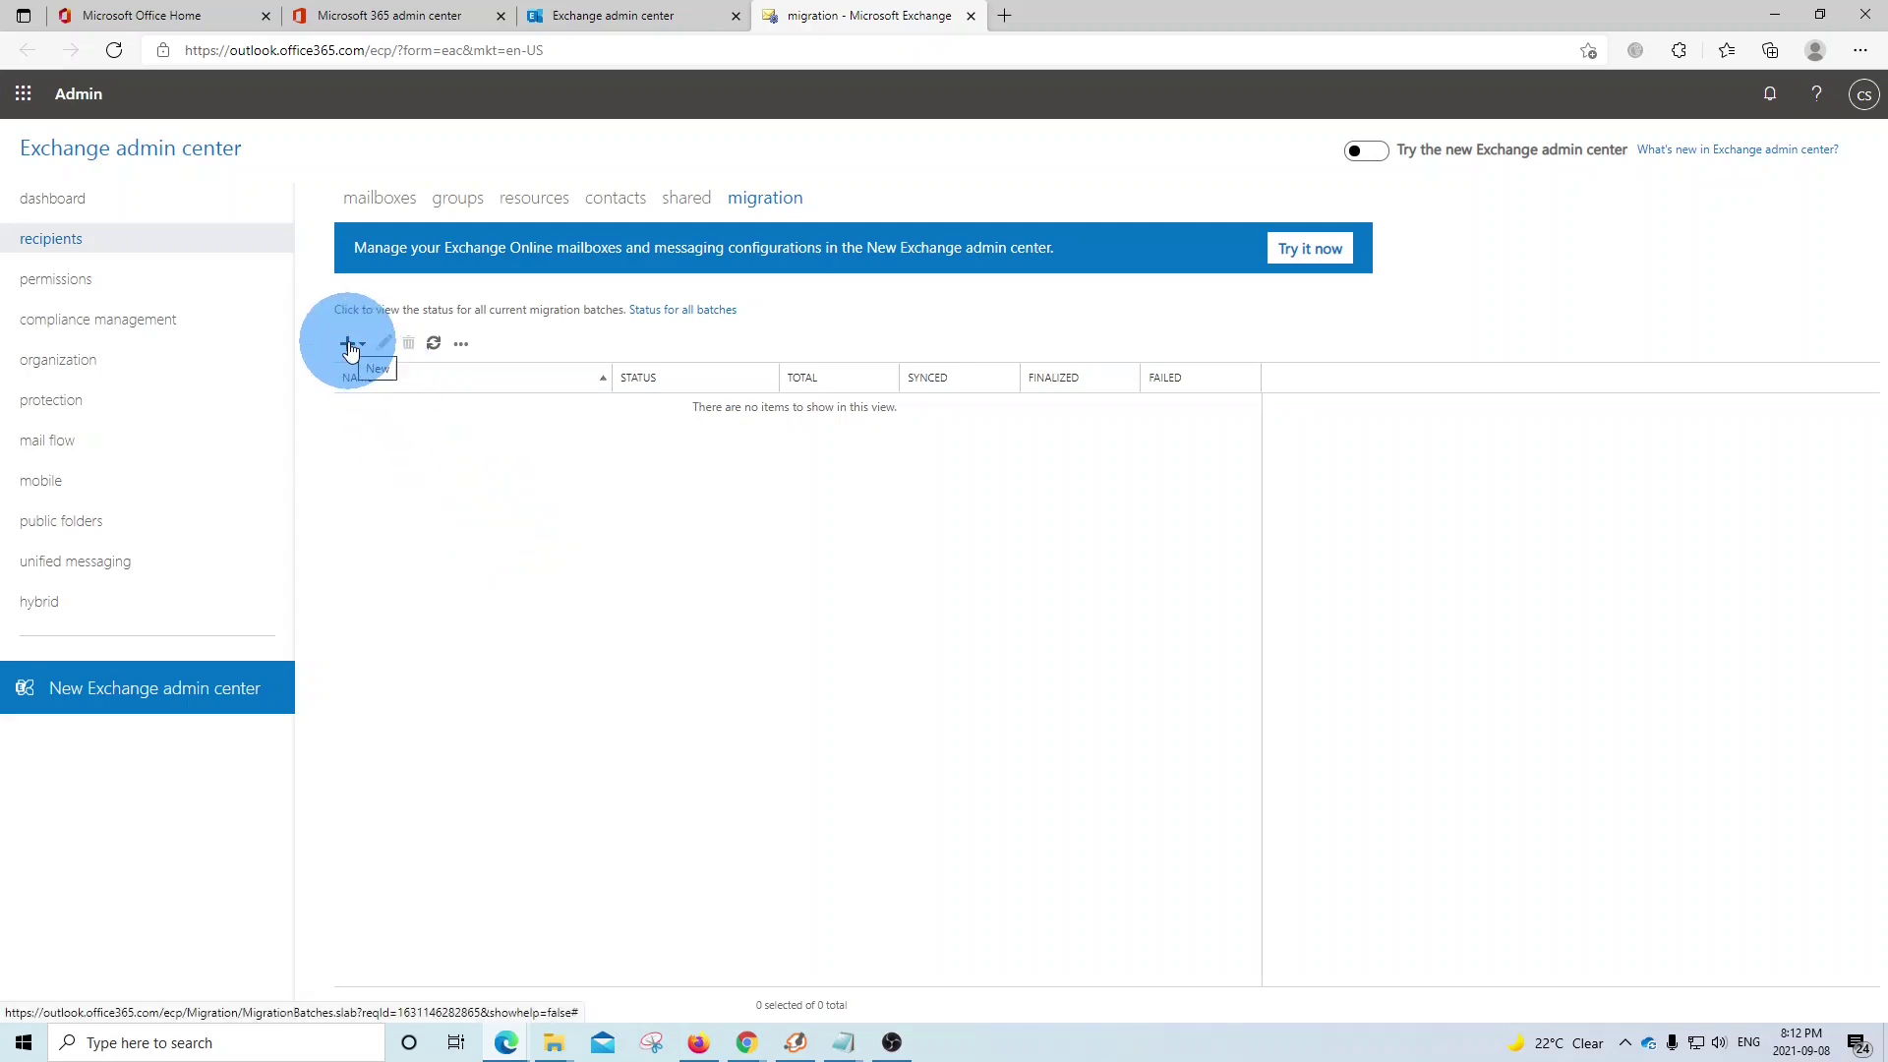
left_click(350, 344)
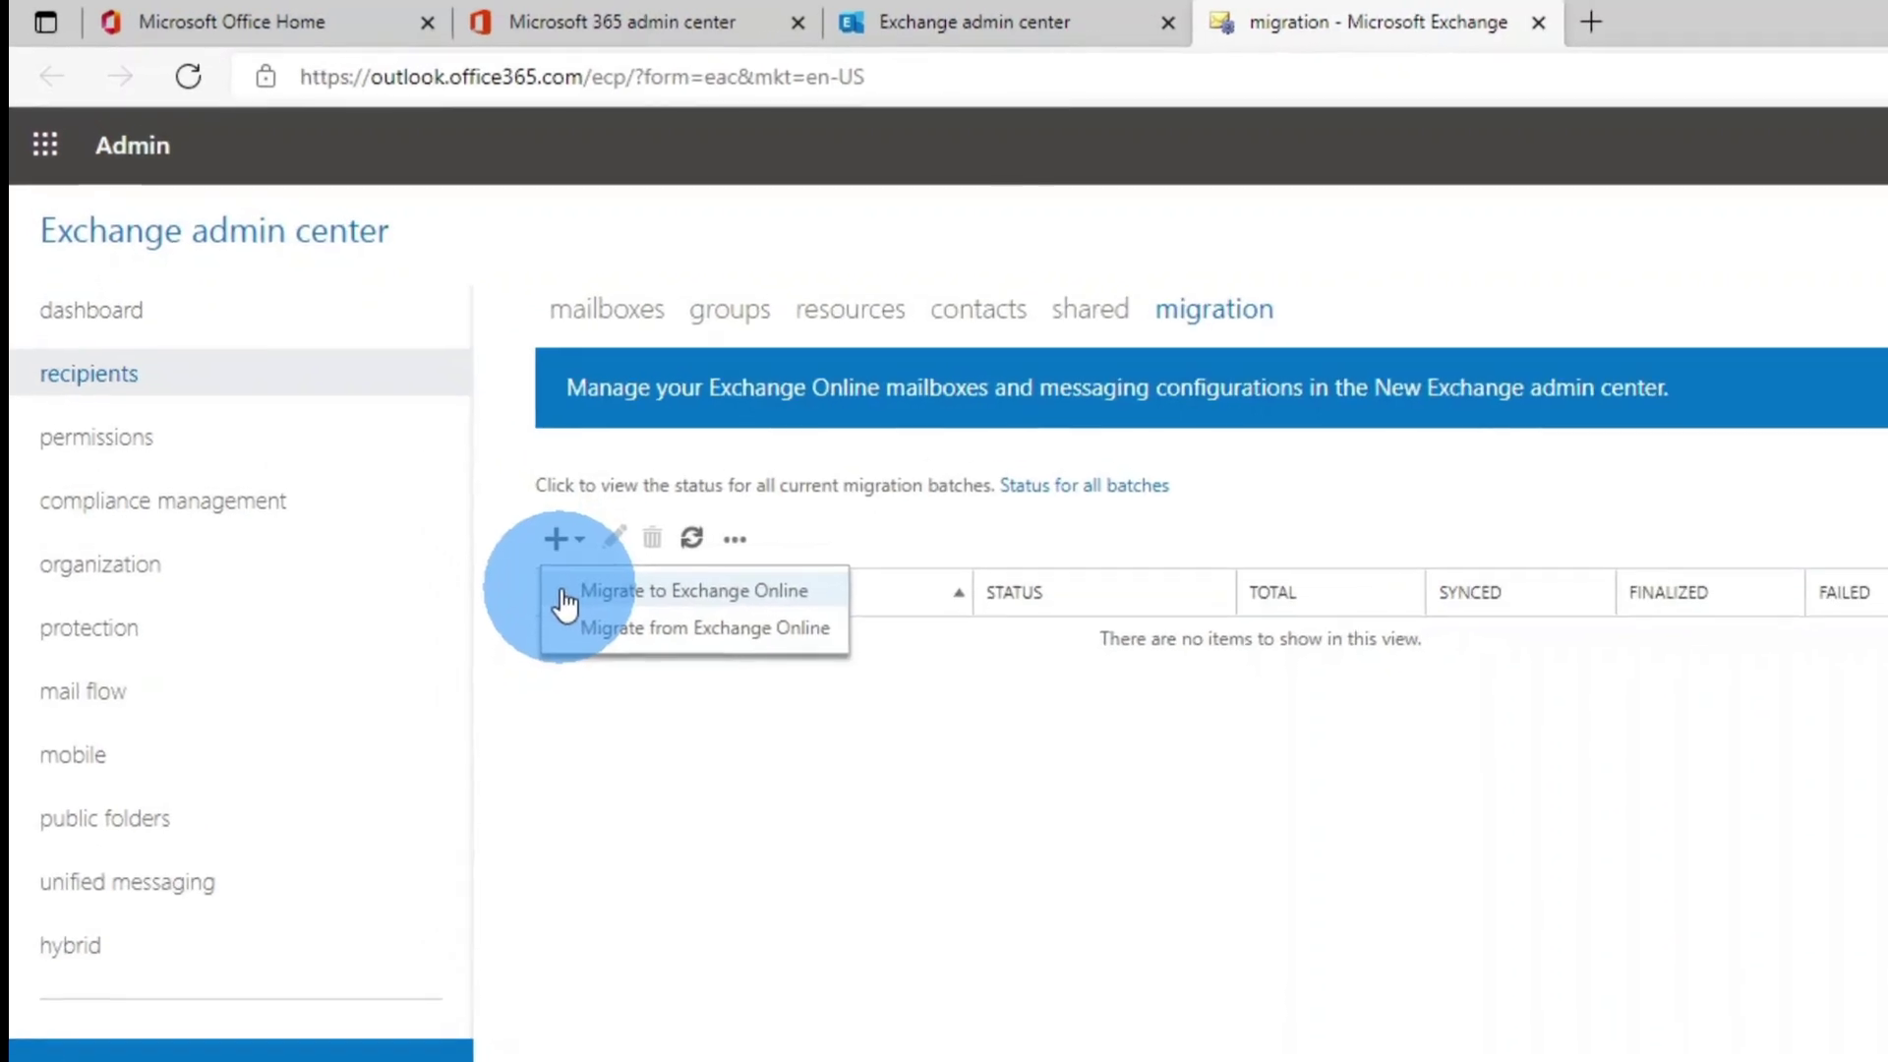
left_click(573, 602)
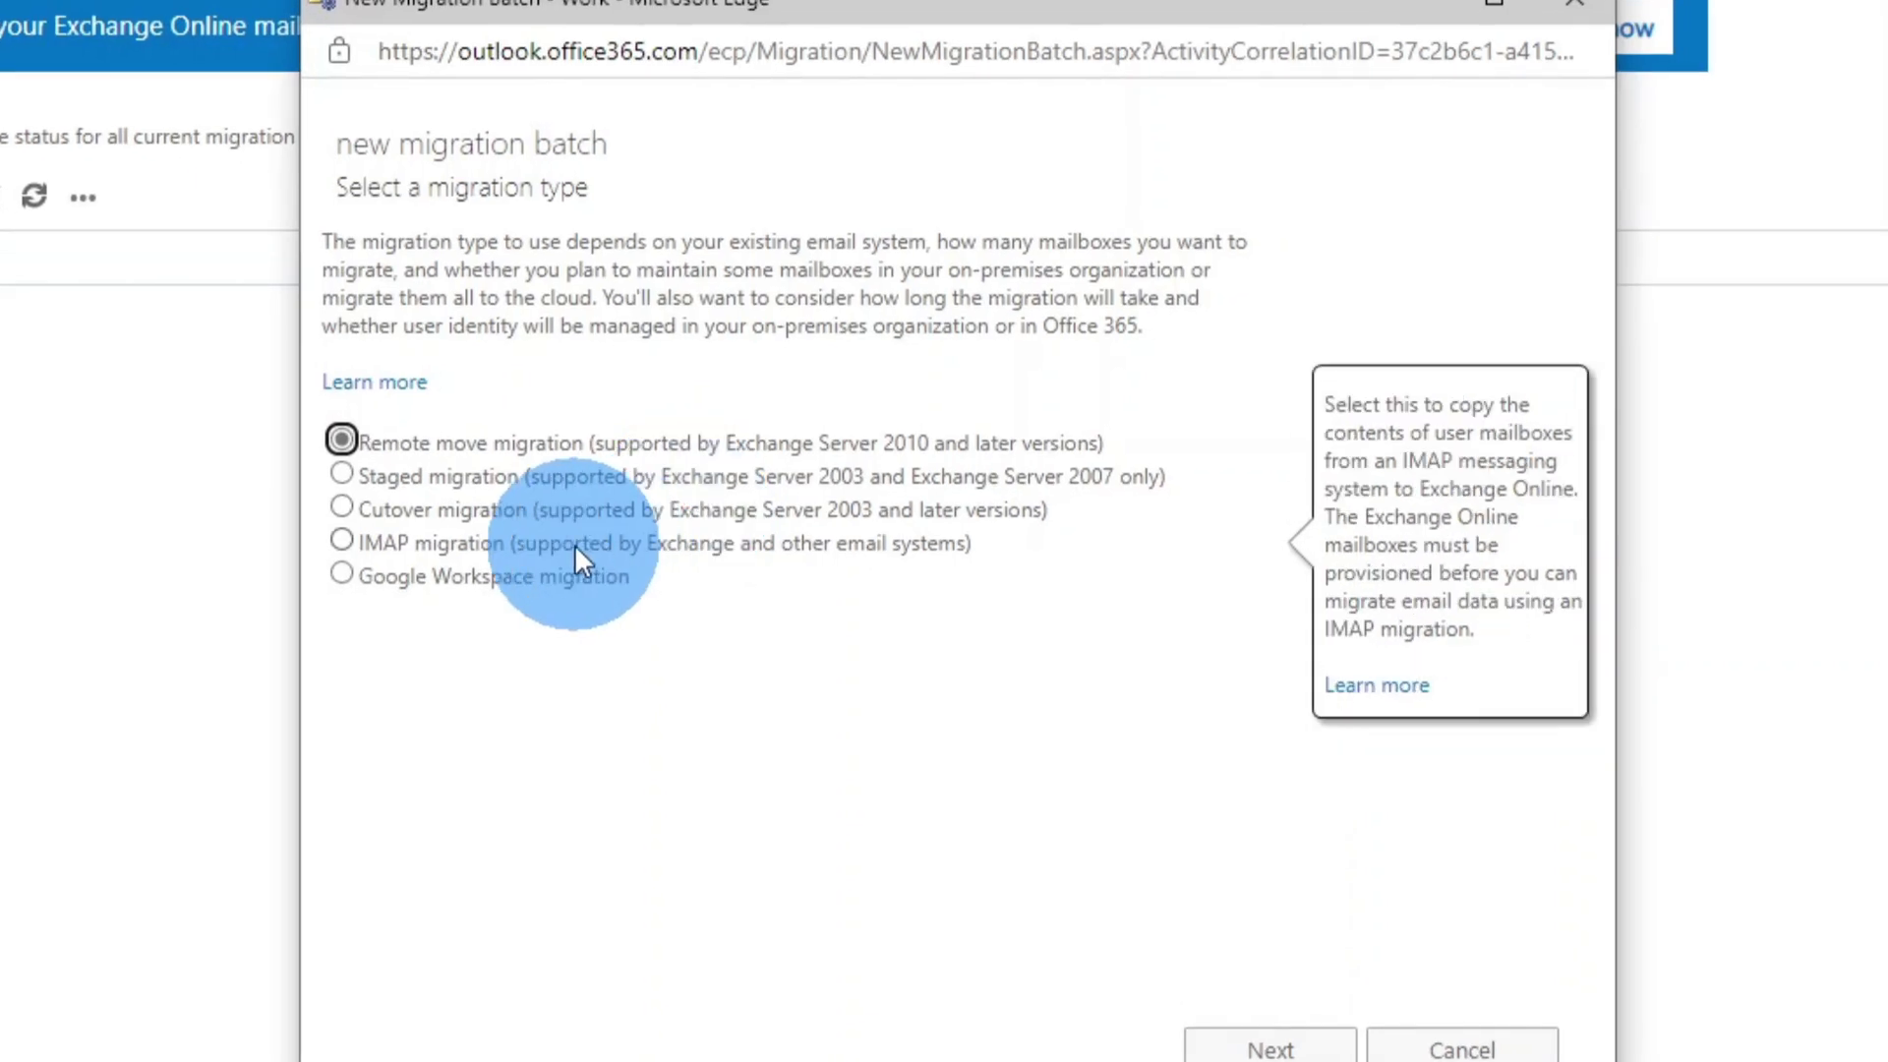
- Select IMAP migration instead of Google Workspace migration in the new batch wizard
left_click(419, 541)
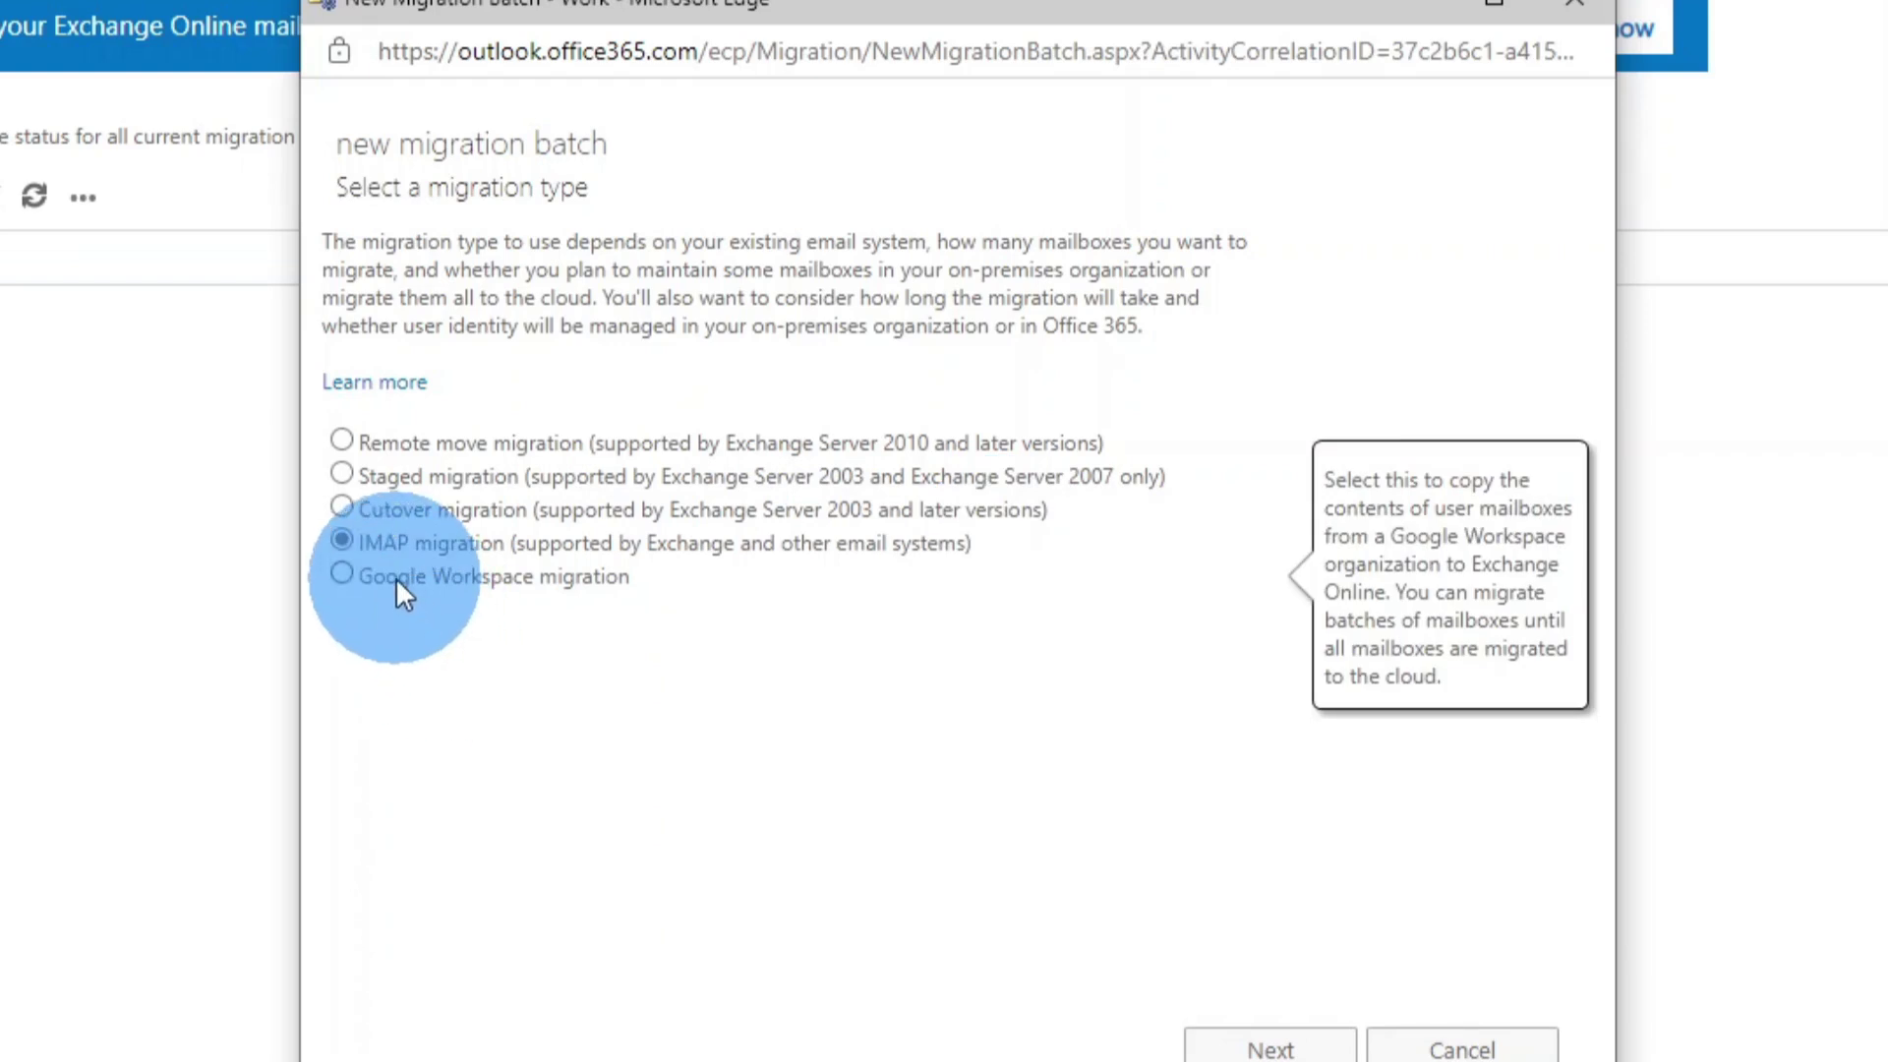
left_click(346, 572)
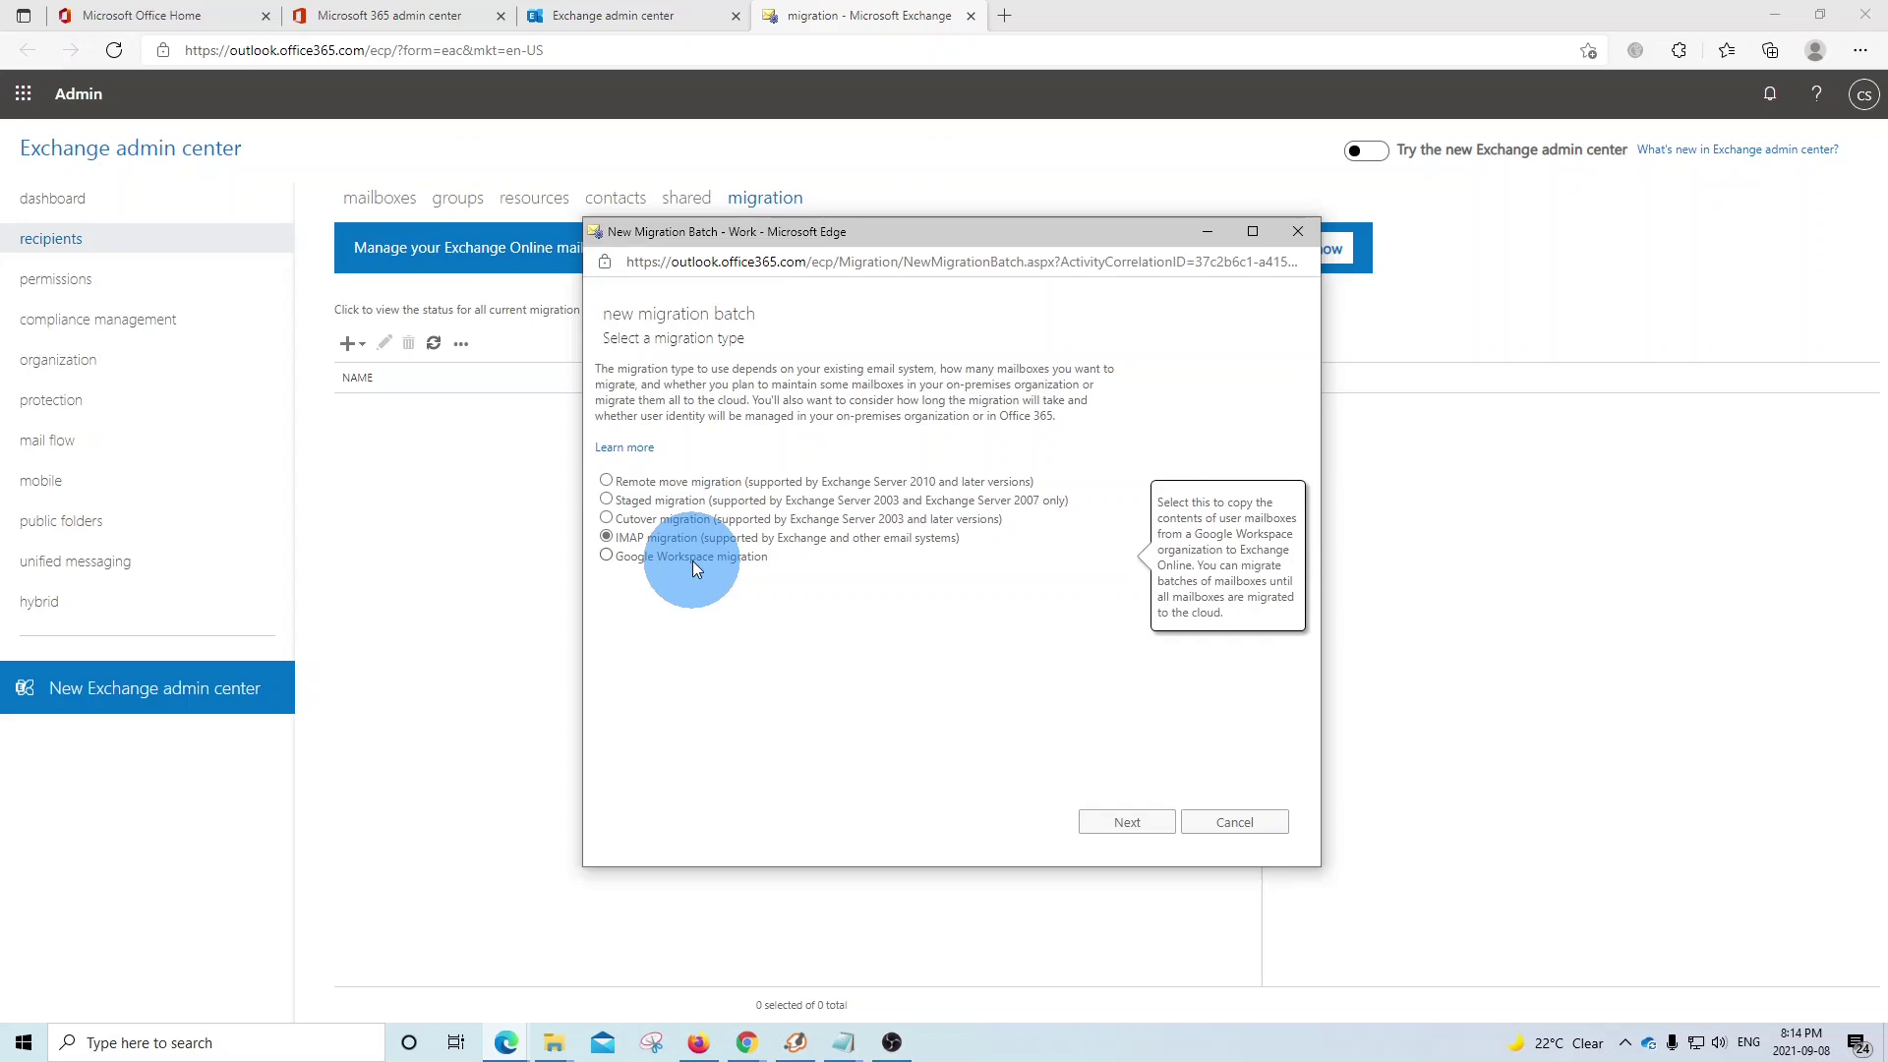
- Advance the wizard to the Select the users step that asks for a CSV file
left_click(1122, 823)
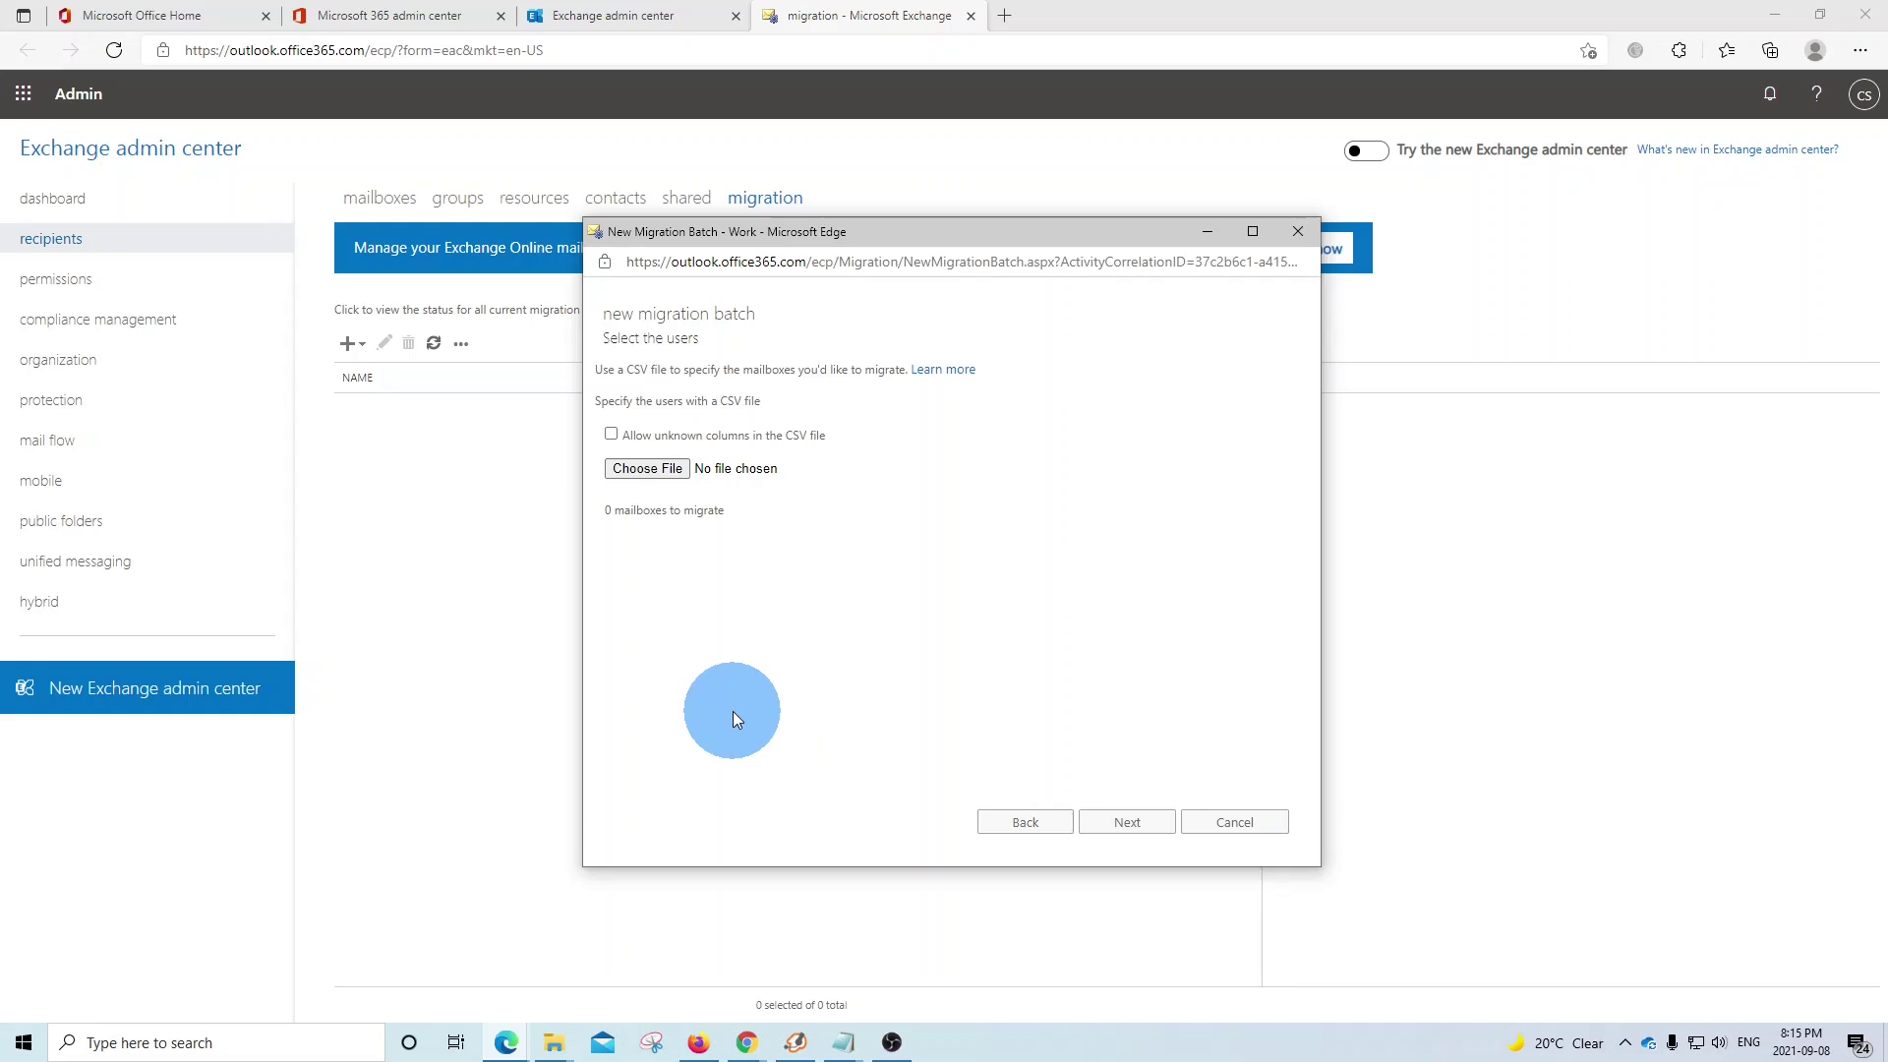
- Open the itbe_migration1 user list in Notepad
left_click(226, 1043)
type("note")
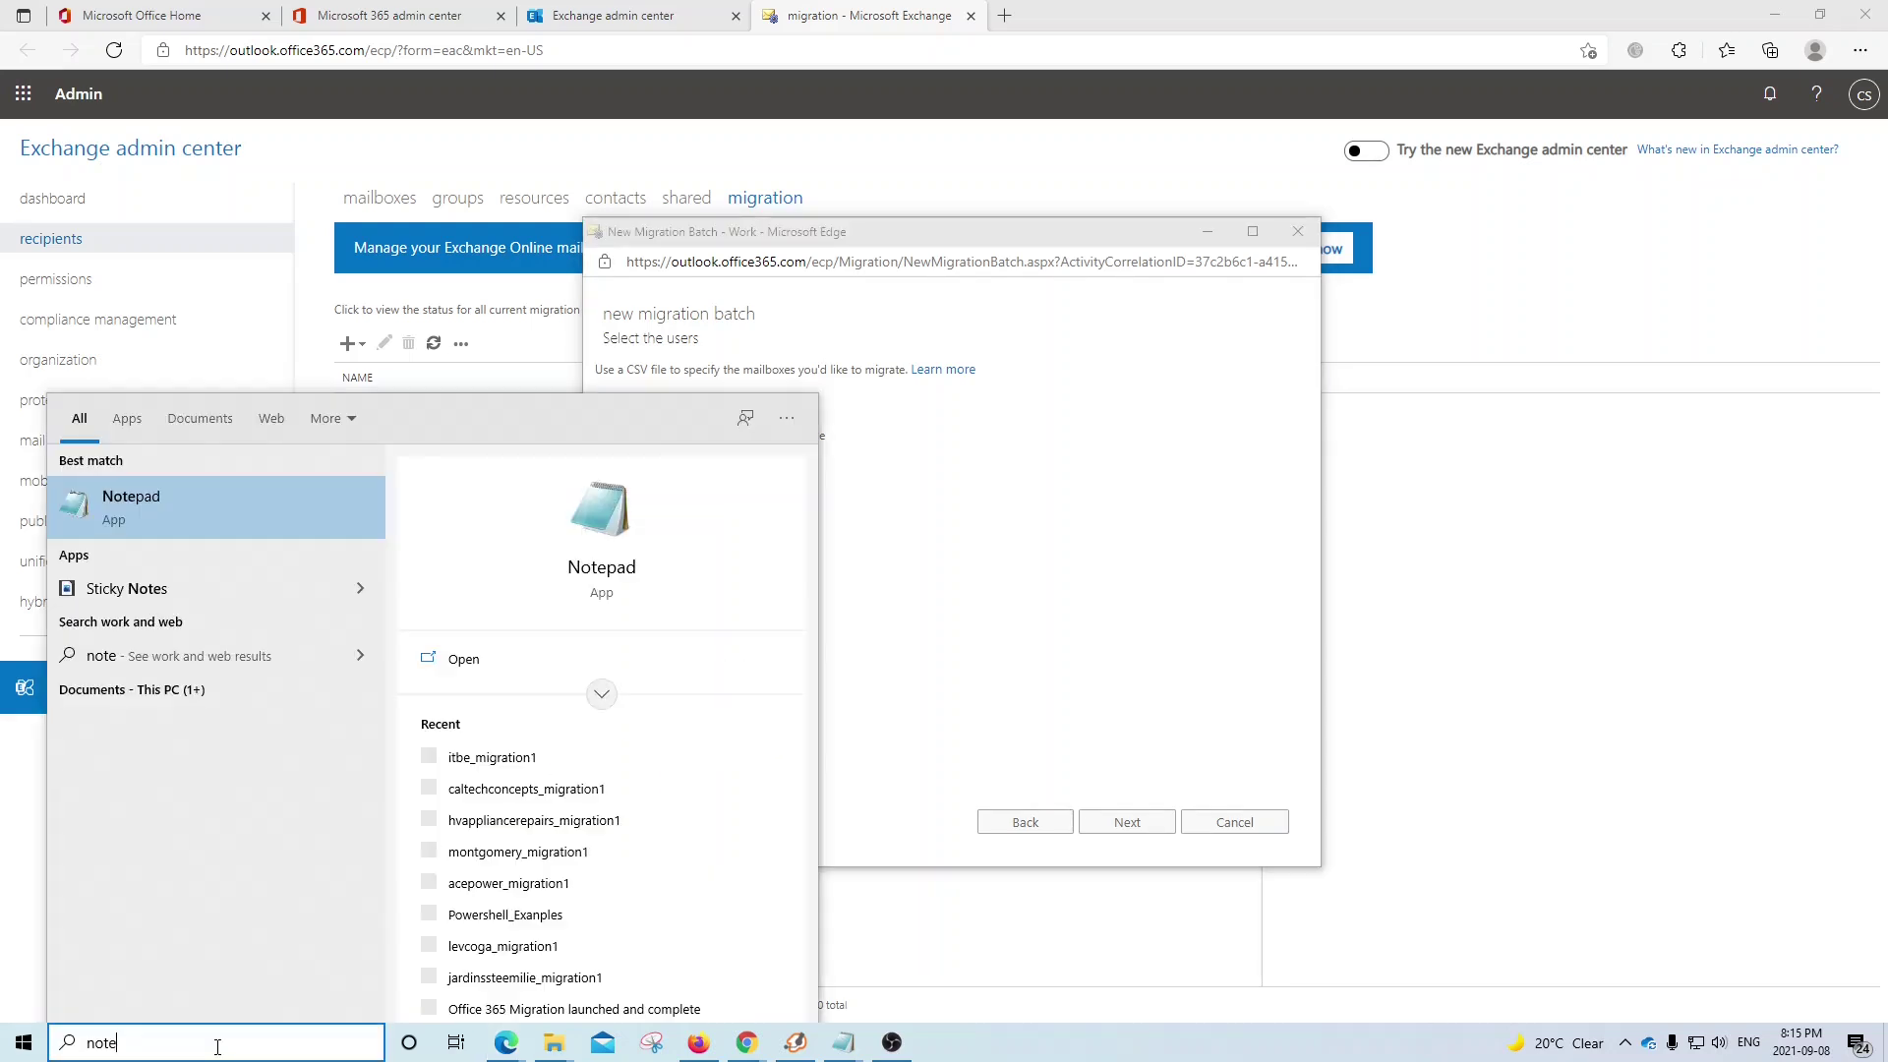
left_click(155, 509)
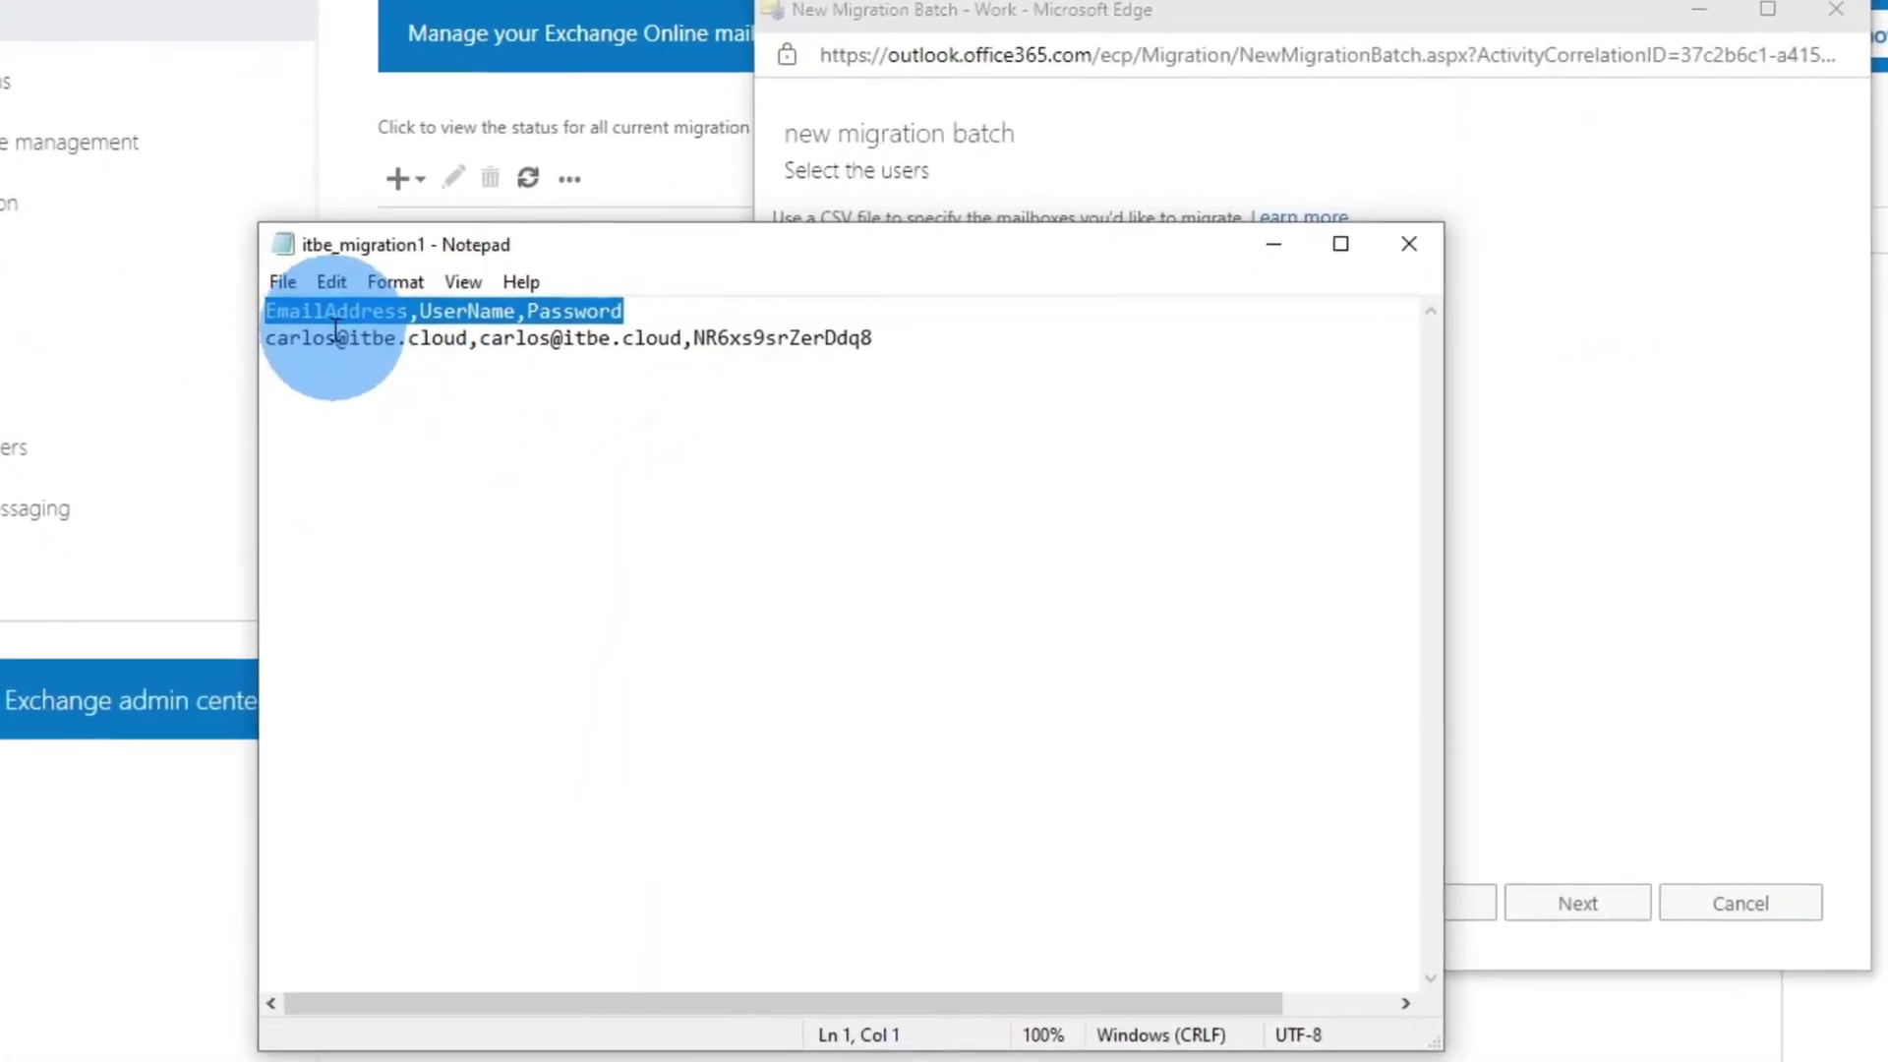
- Check the EmailAddress, UserName and Password values in the user row and add a blank line
left_click(280, 282)
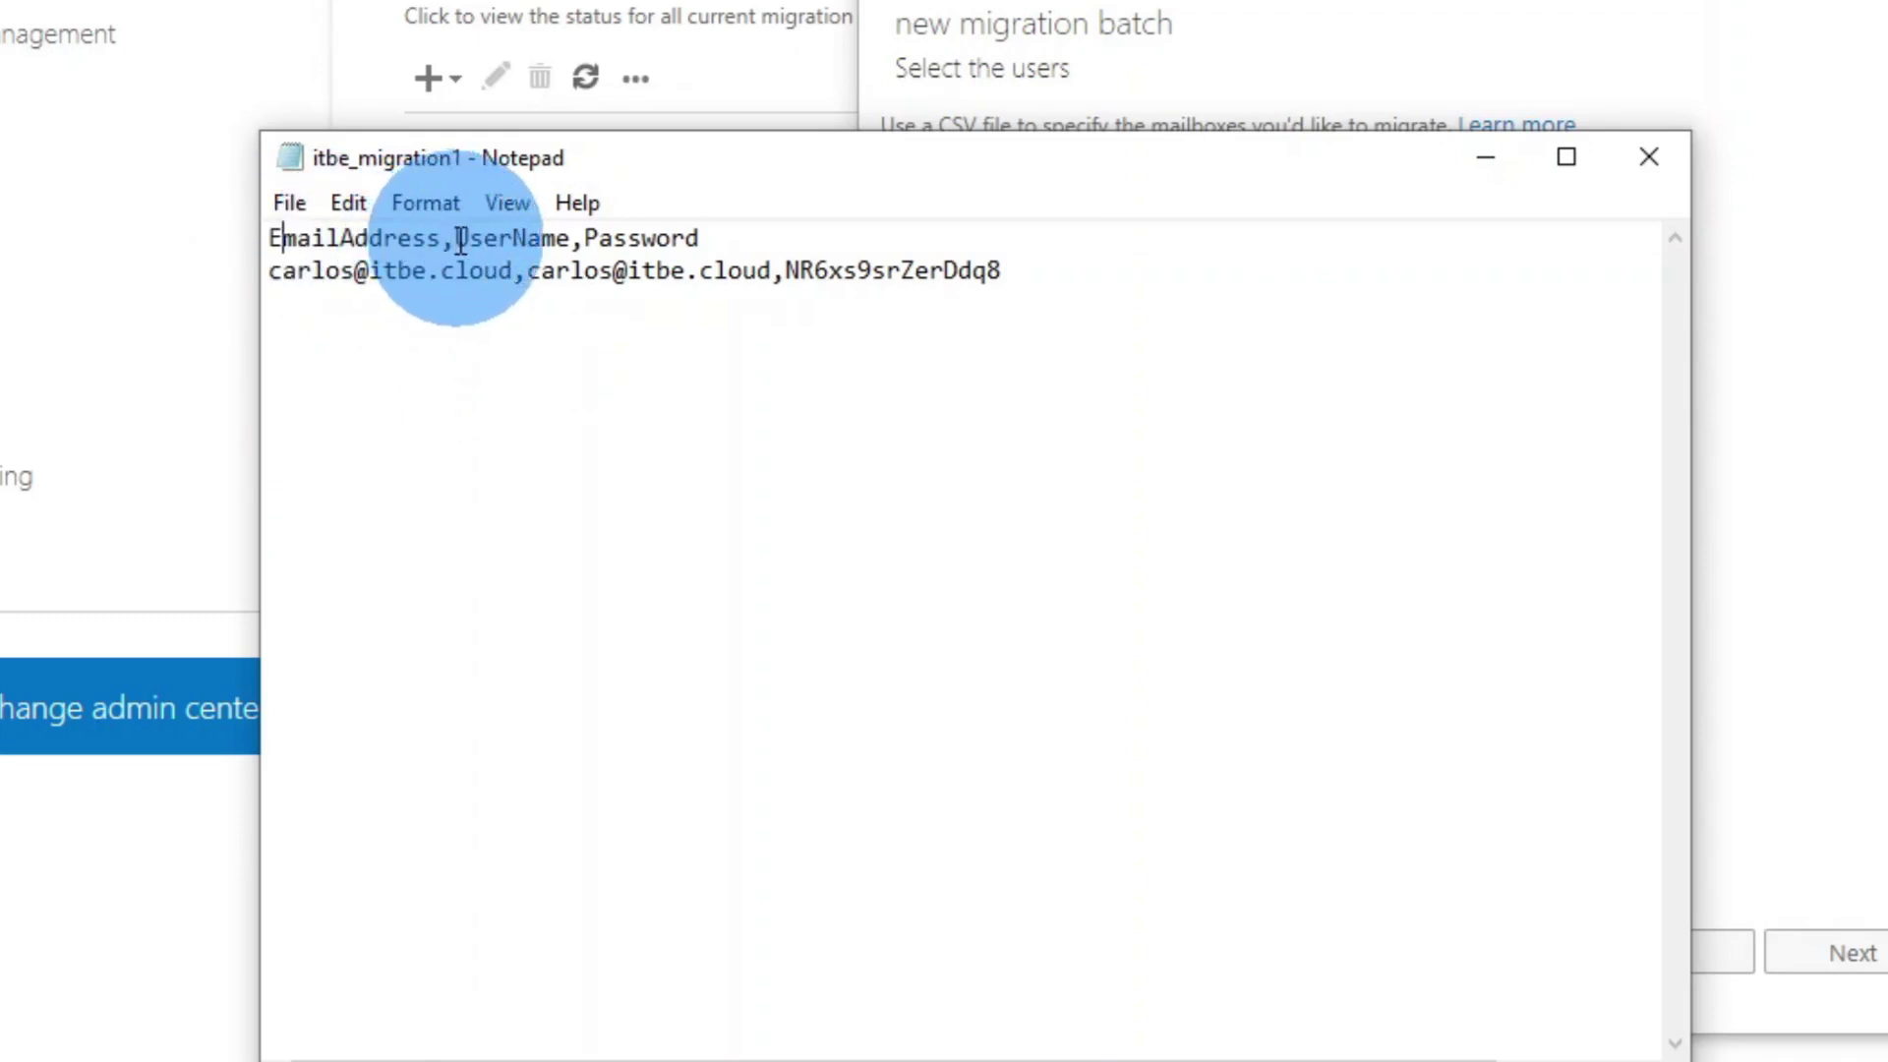
left_click(721, 239)
left_click(275, 269)
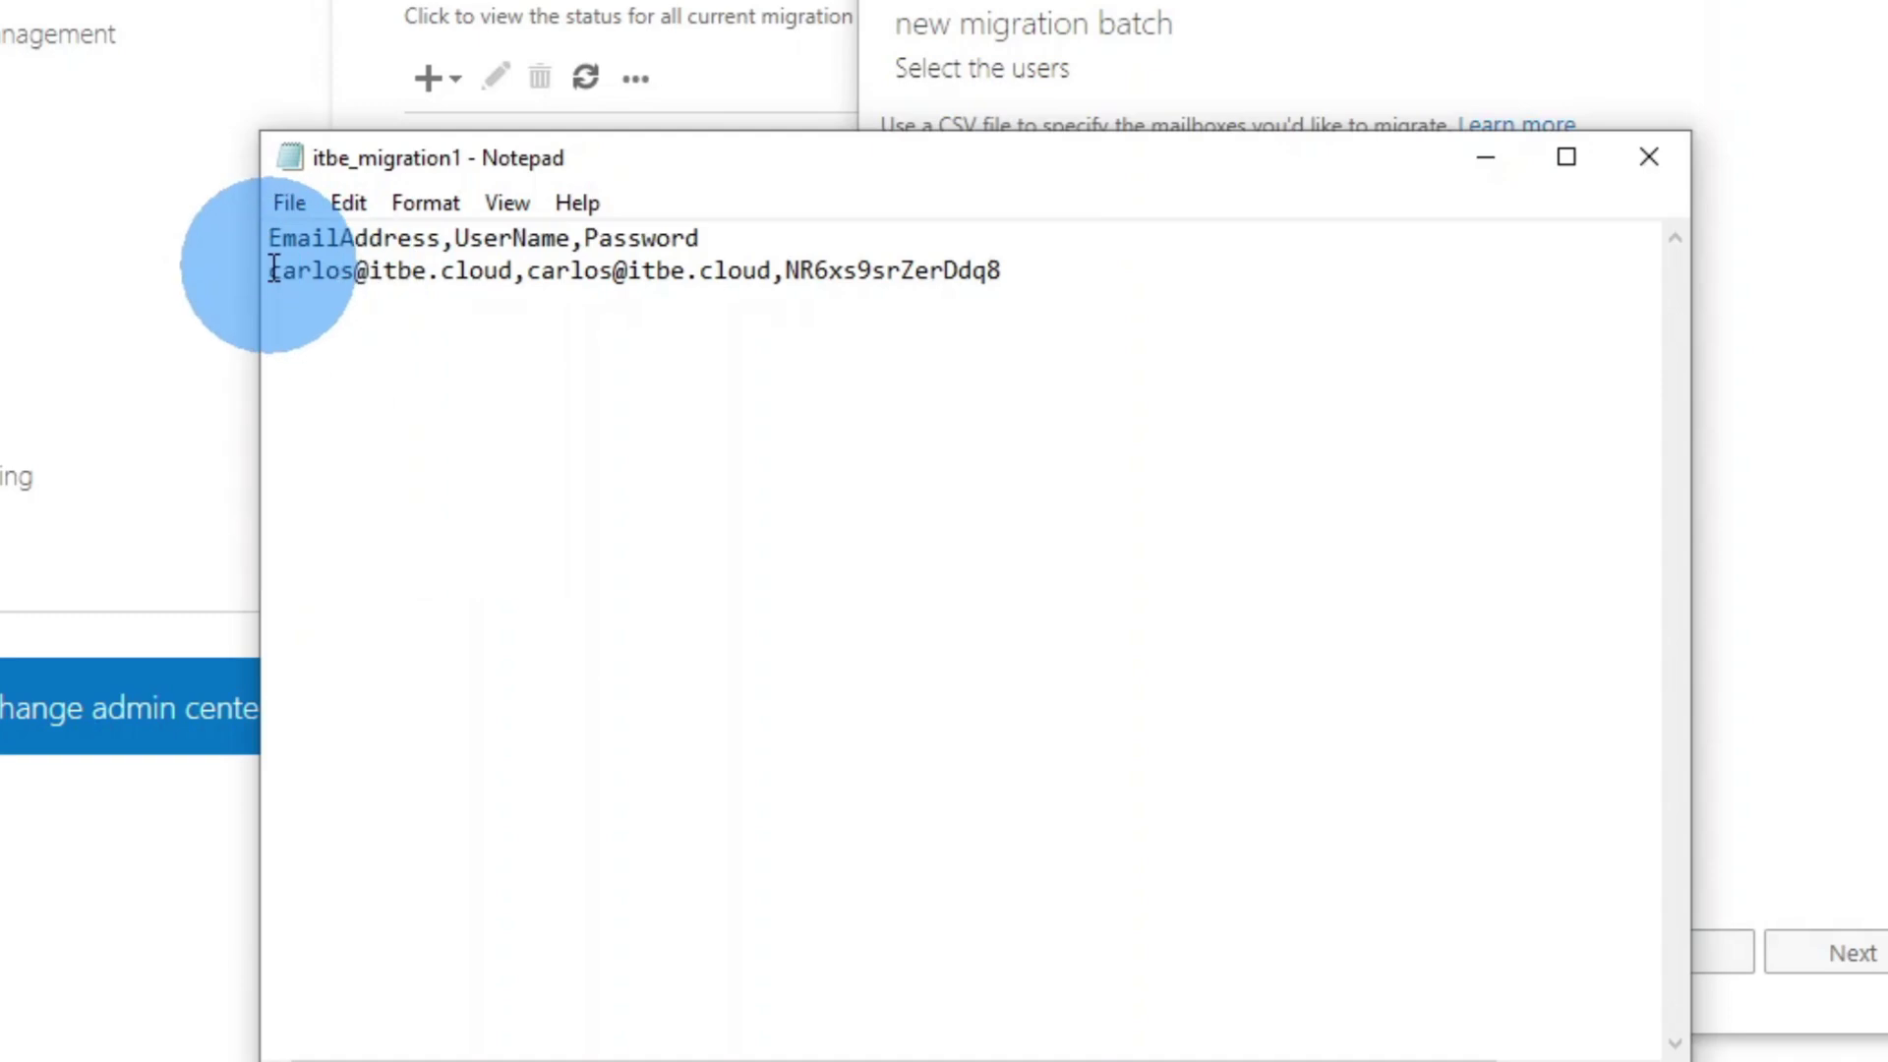
key("ctrl+Right")
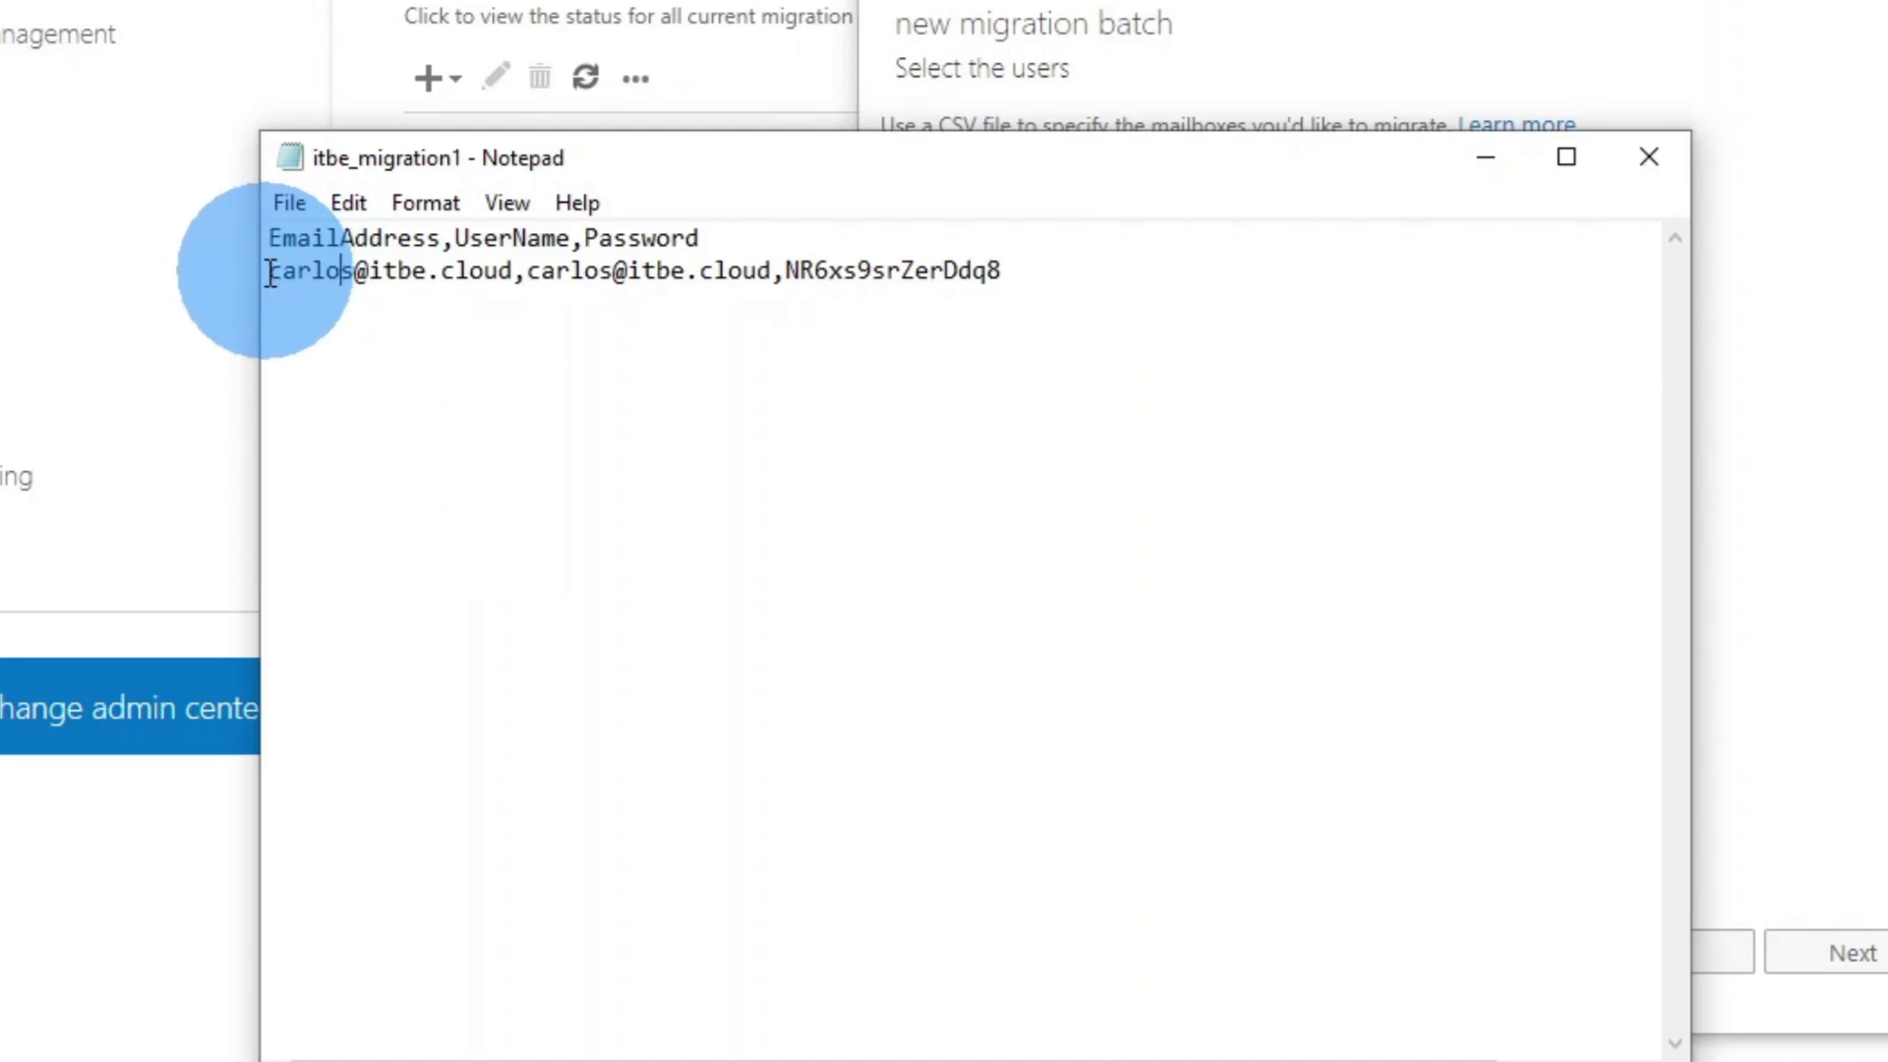
left_click_drag(271, 273, 295, 275)
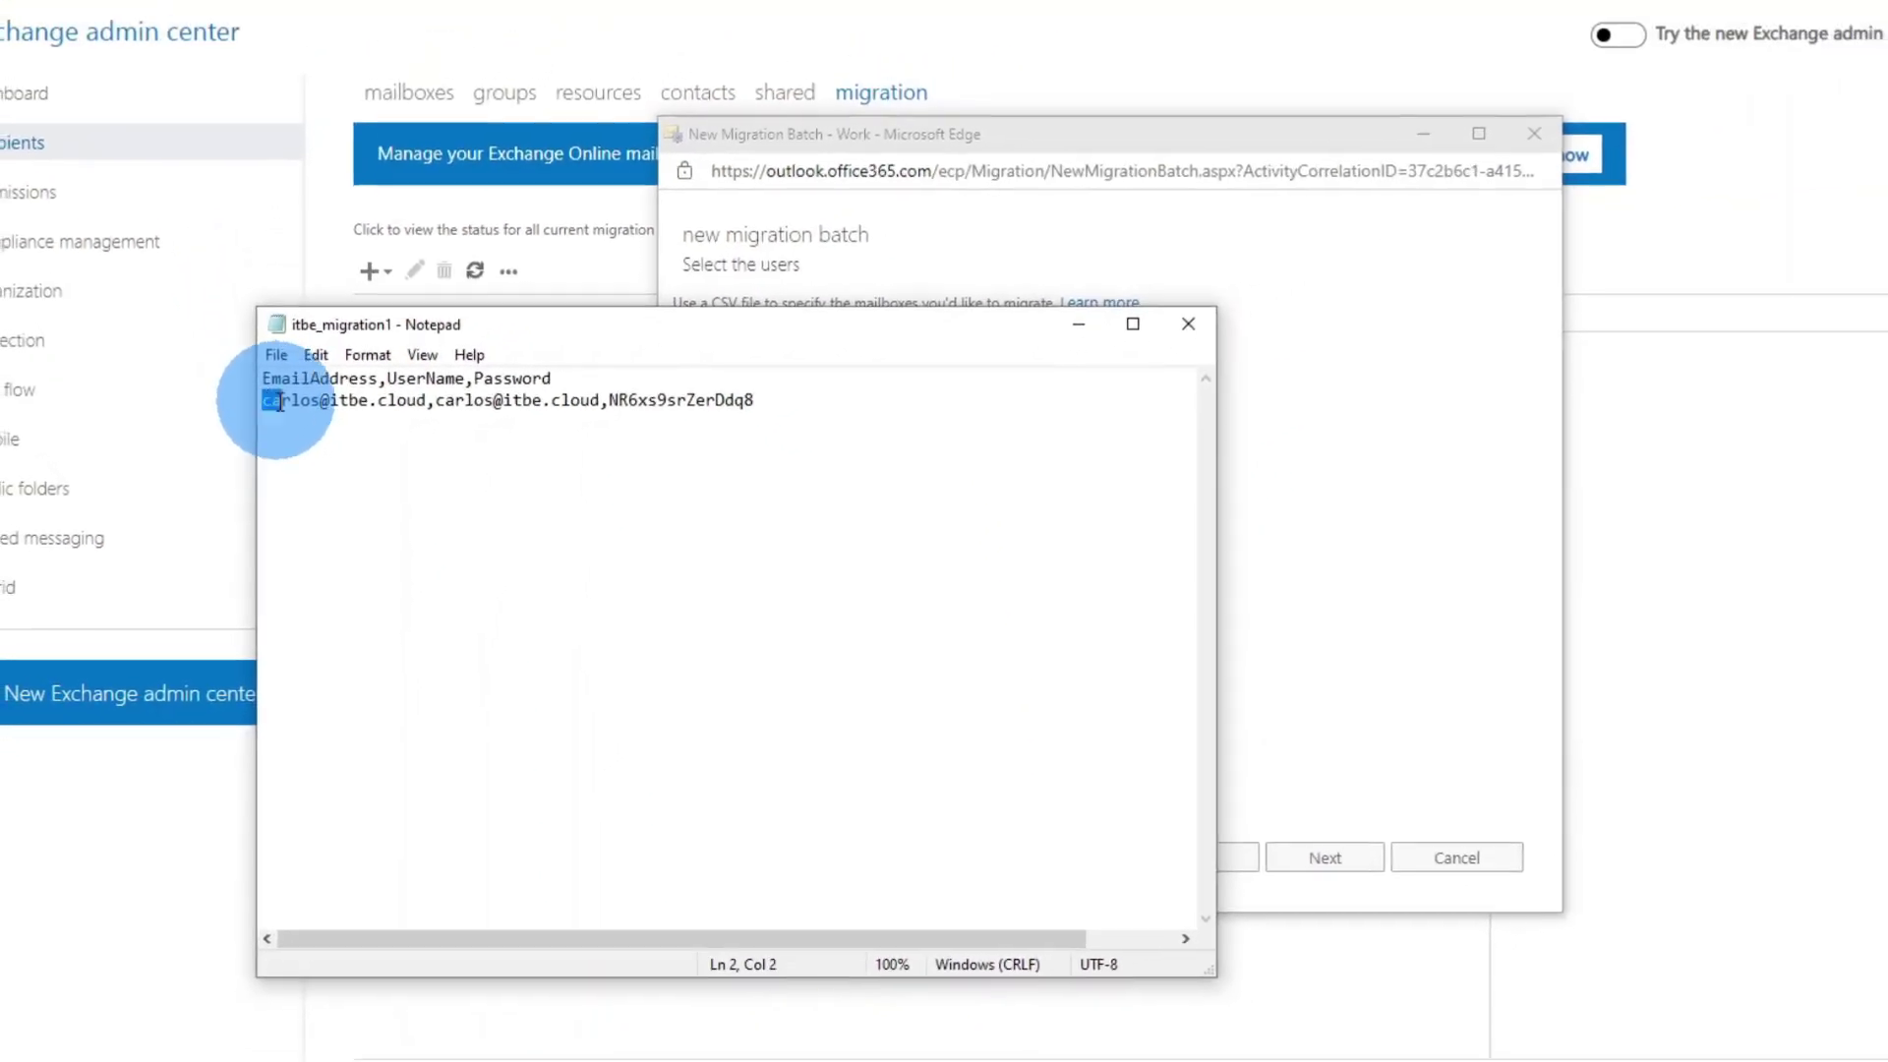
left_click_drag(280, 401, 374, 407)
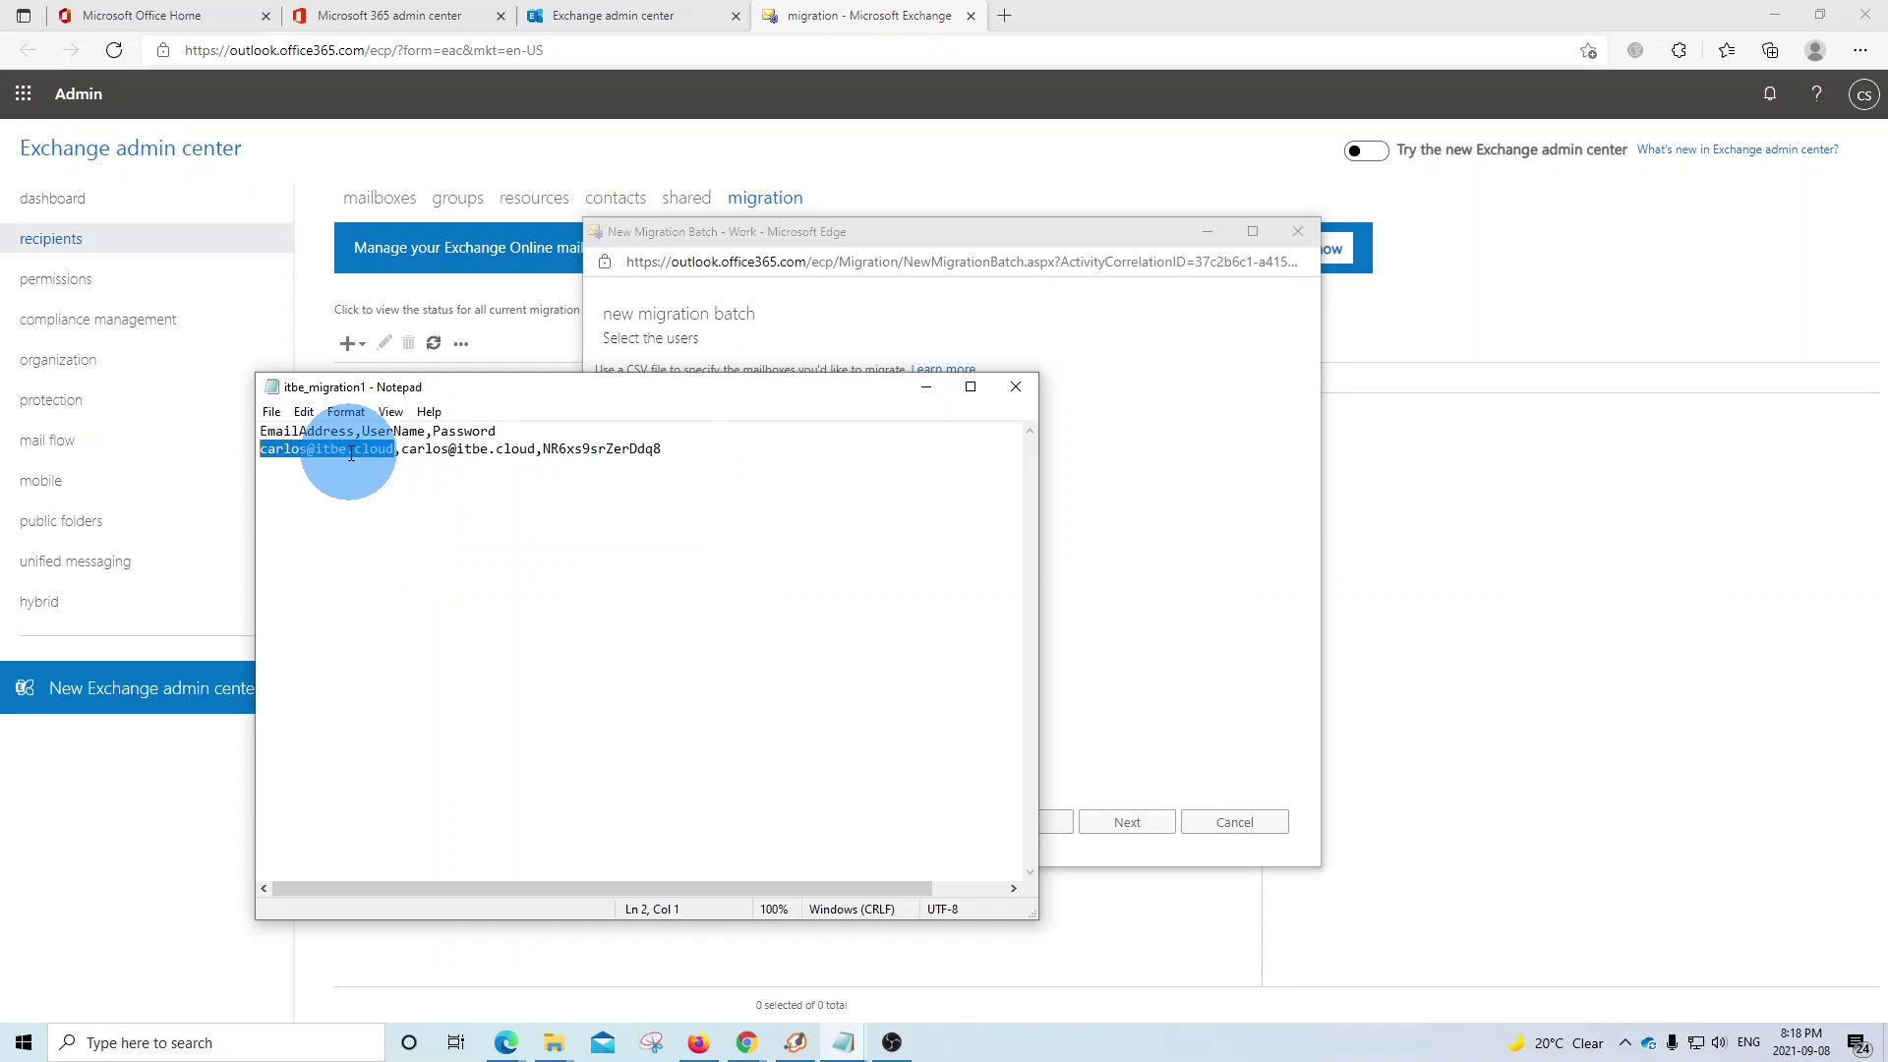
left_click_drag(401, 448, 533, 447)
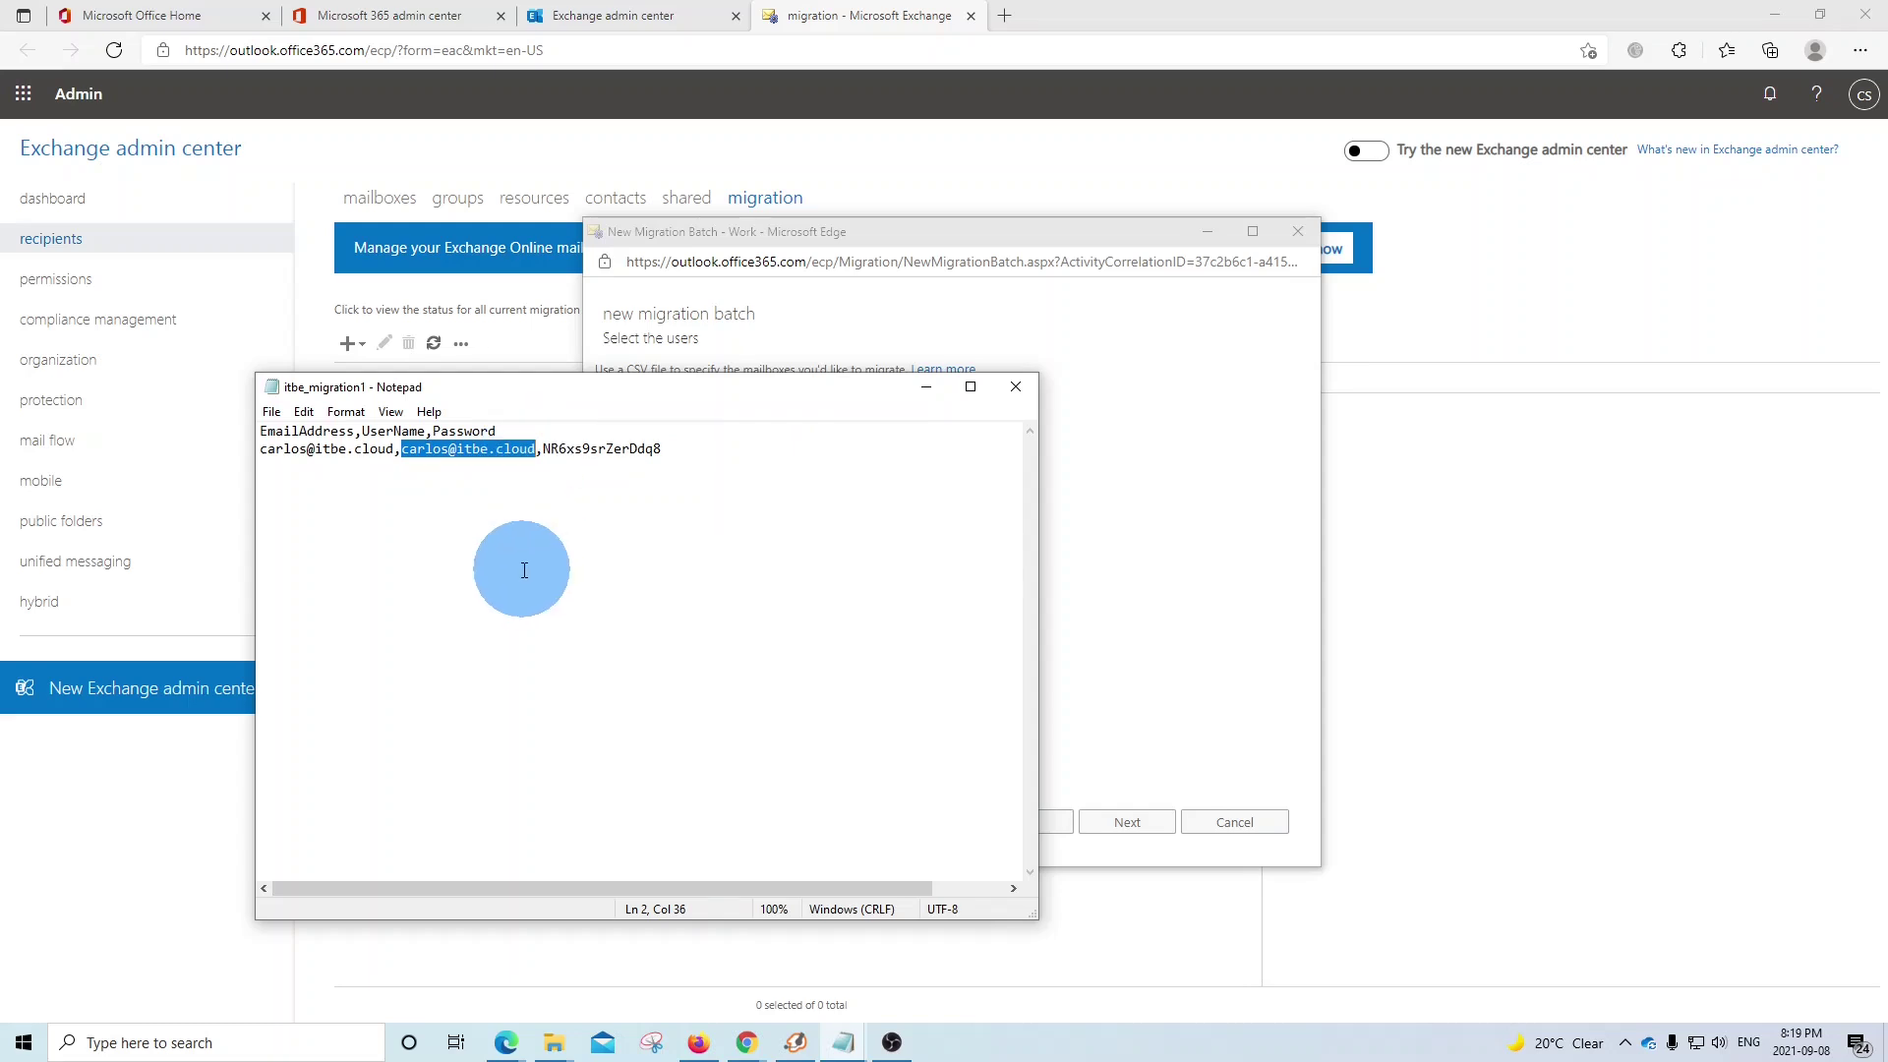
left_click_drag(543, 448, 656, 449)
double_click(531, 448)
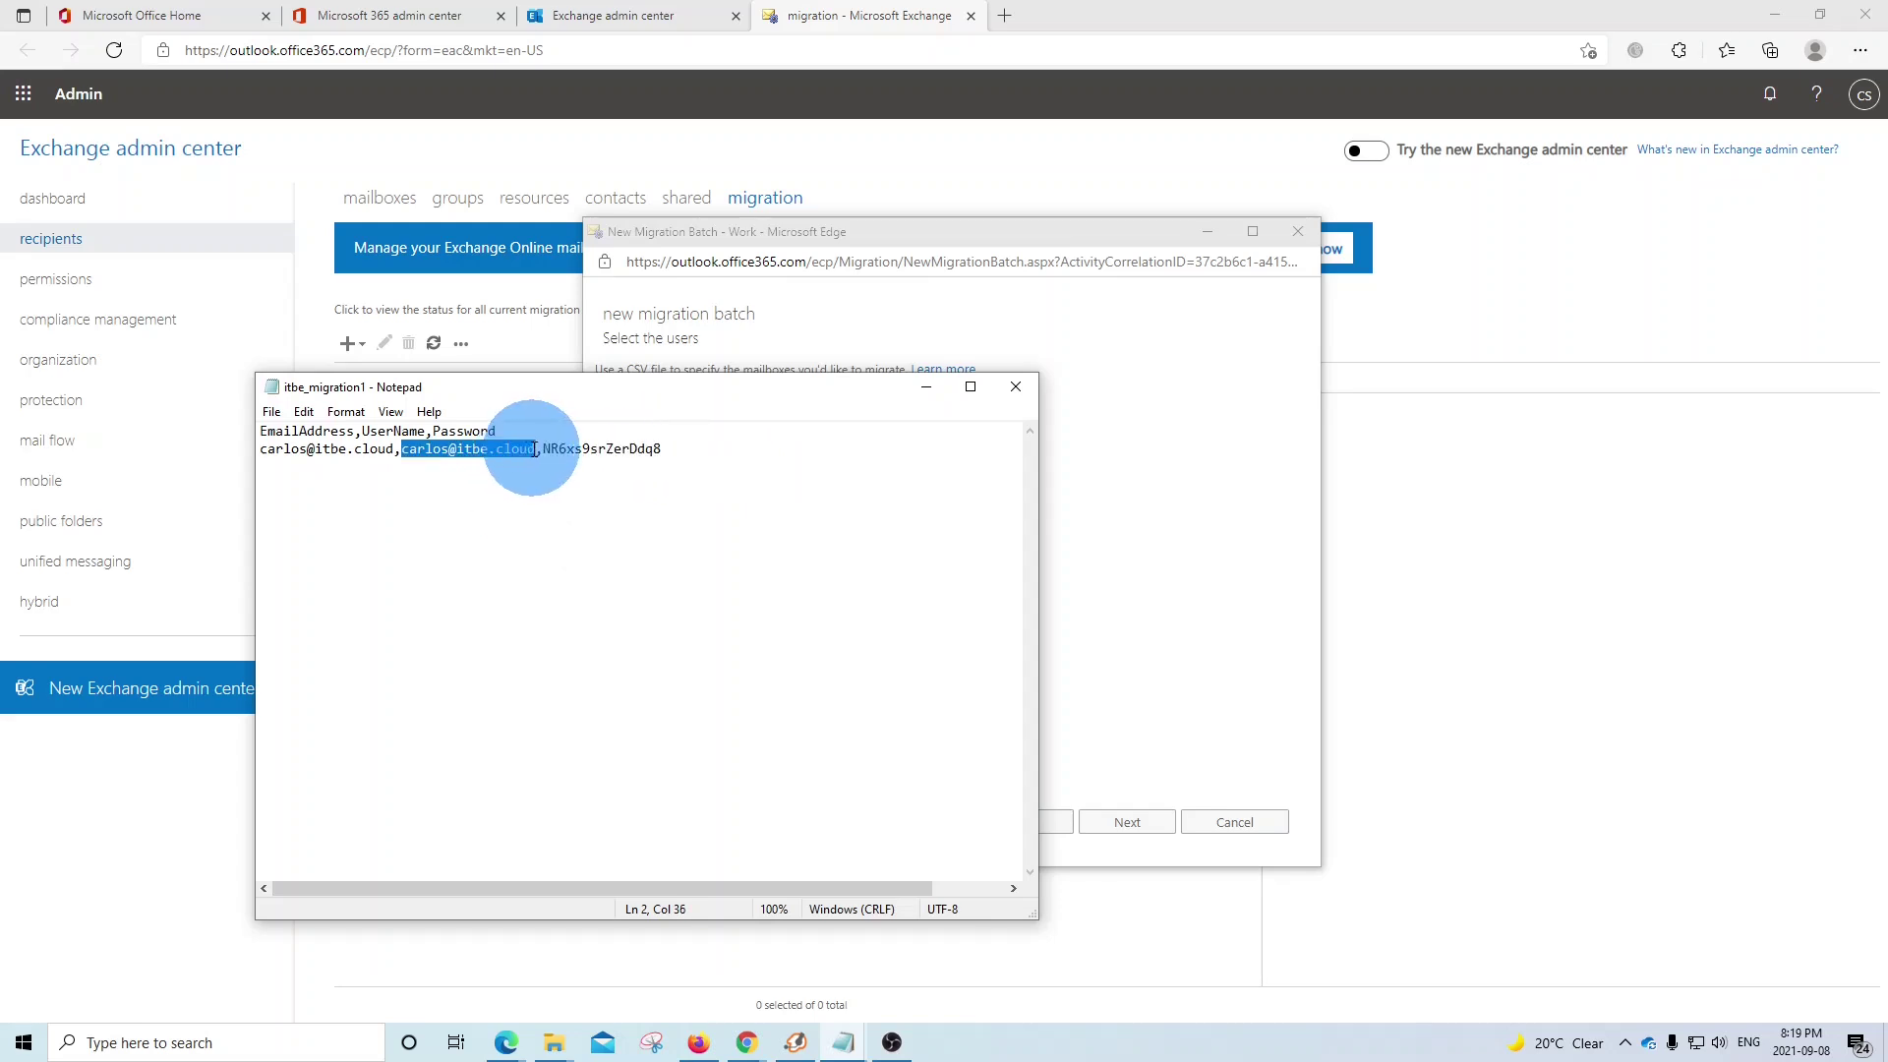
left_click(722, 498)
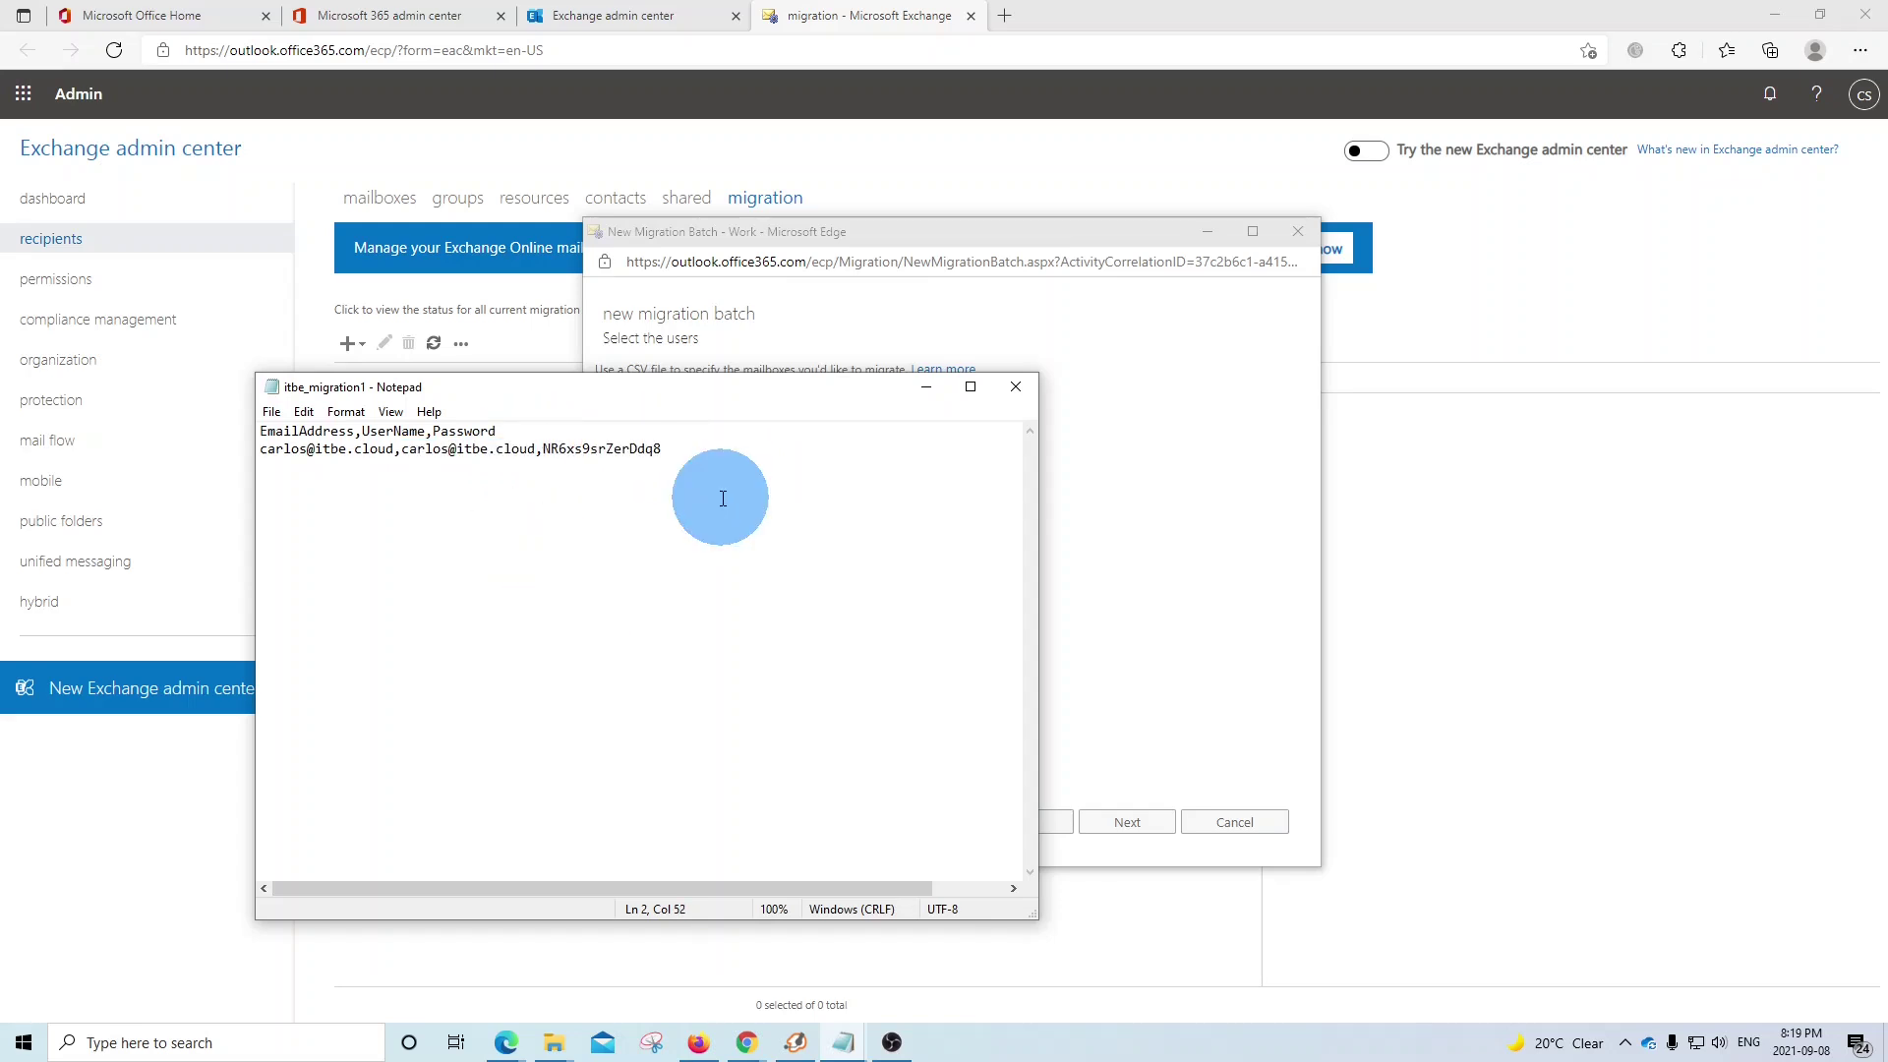
key("Return")
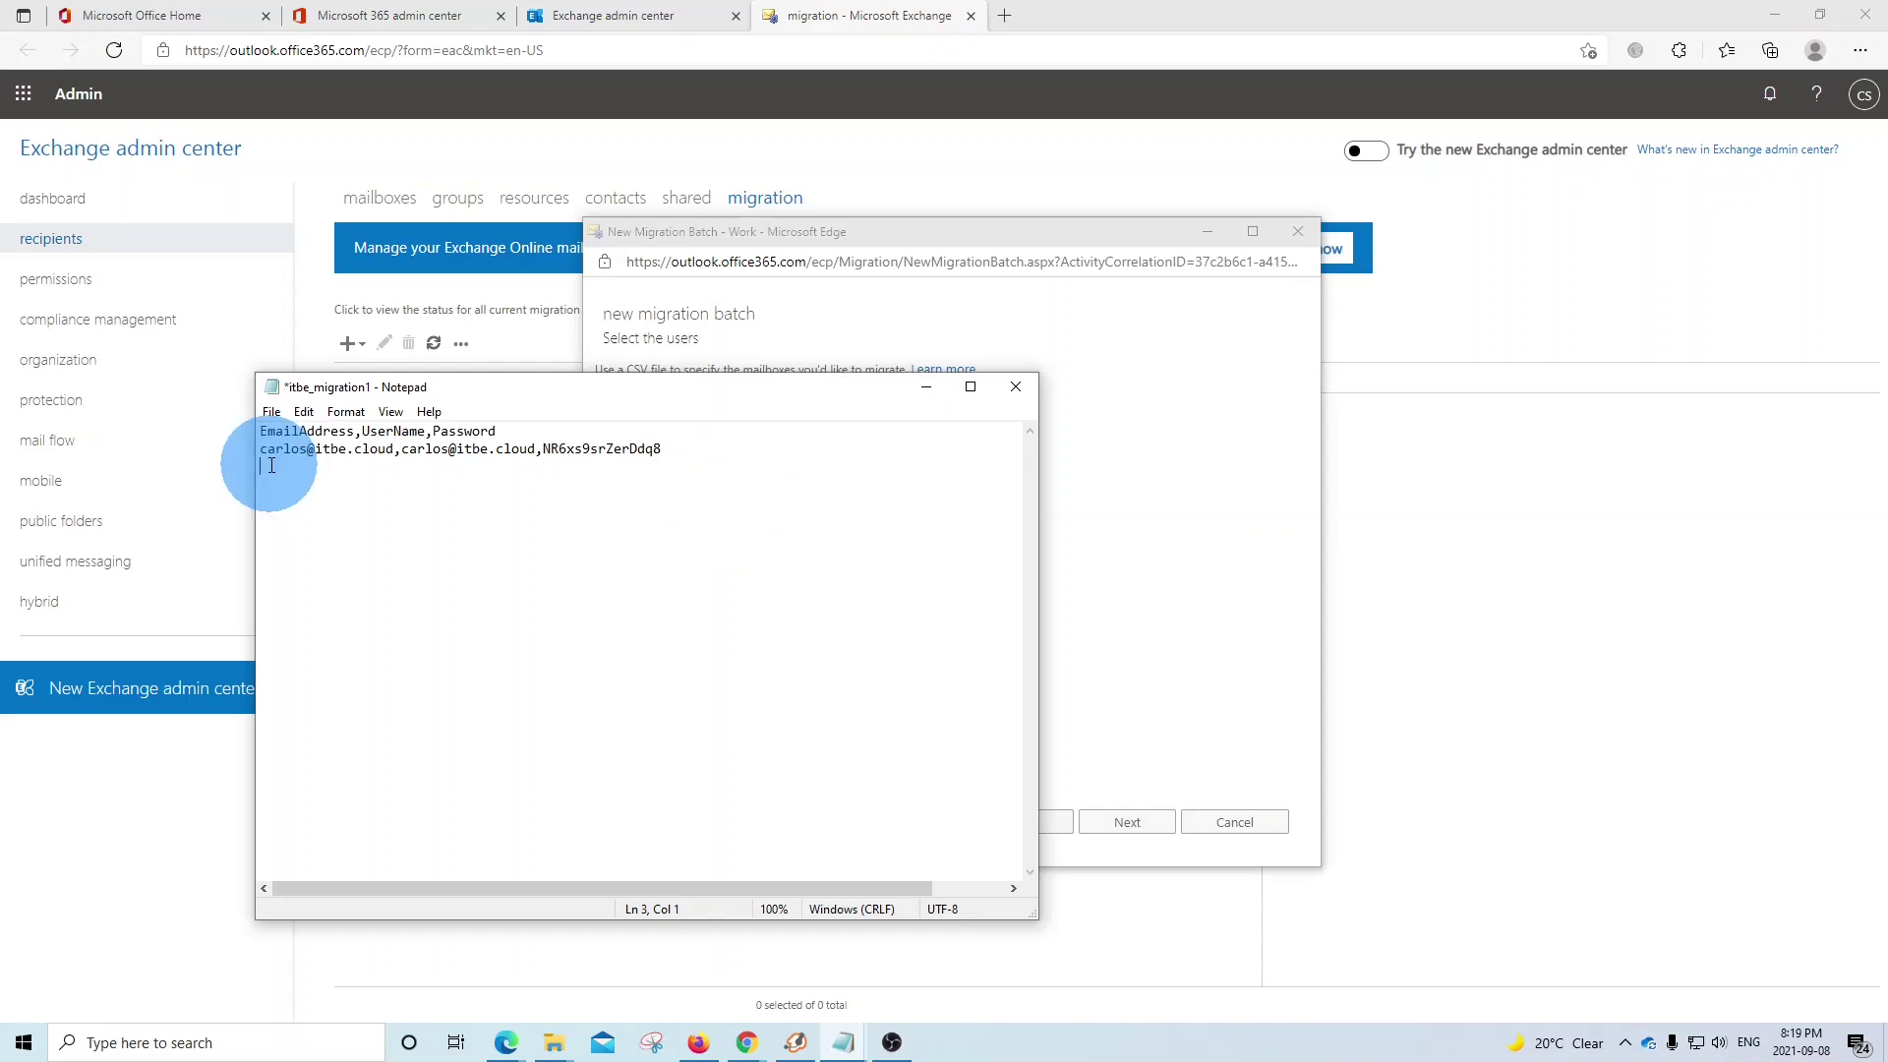
- Save the itbe_migration1 CSV and highlight its EmailAddress header and user values
left_click(271, 413)
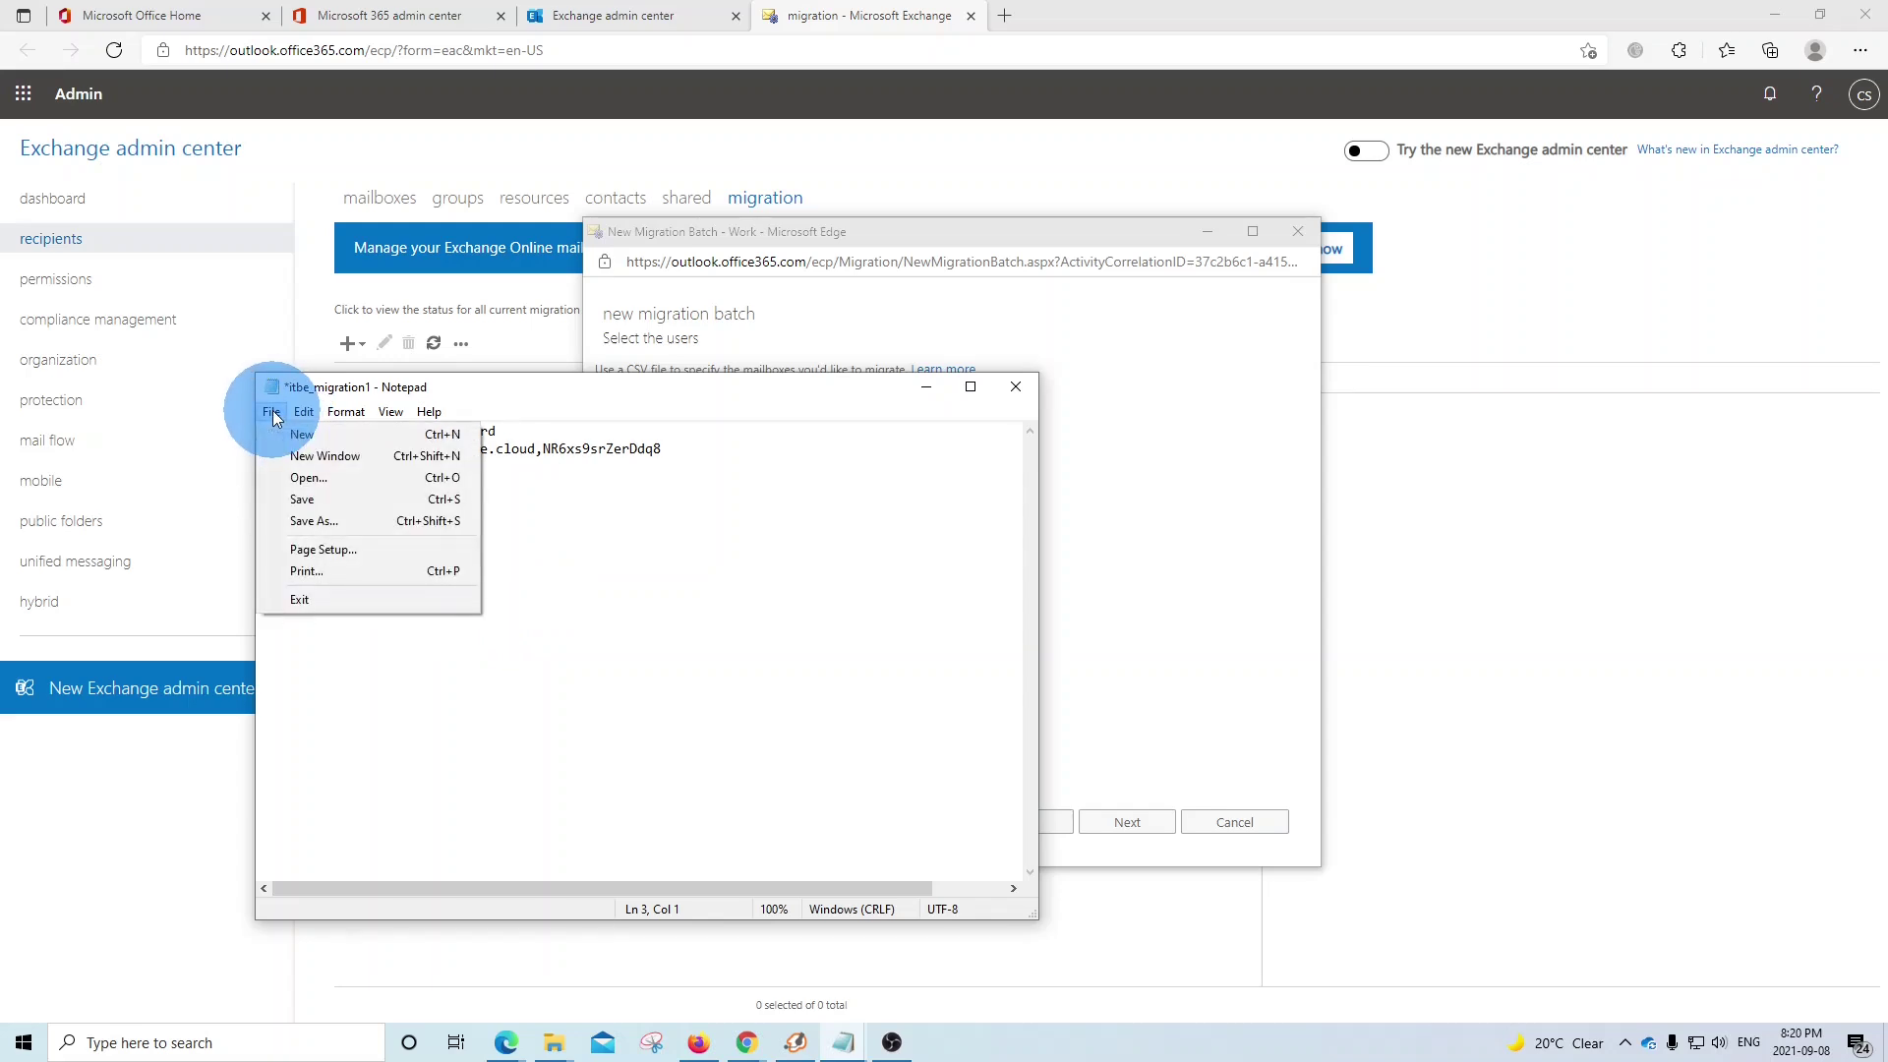
left_click(317, 498)
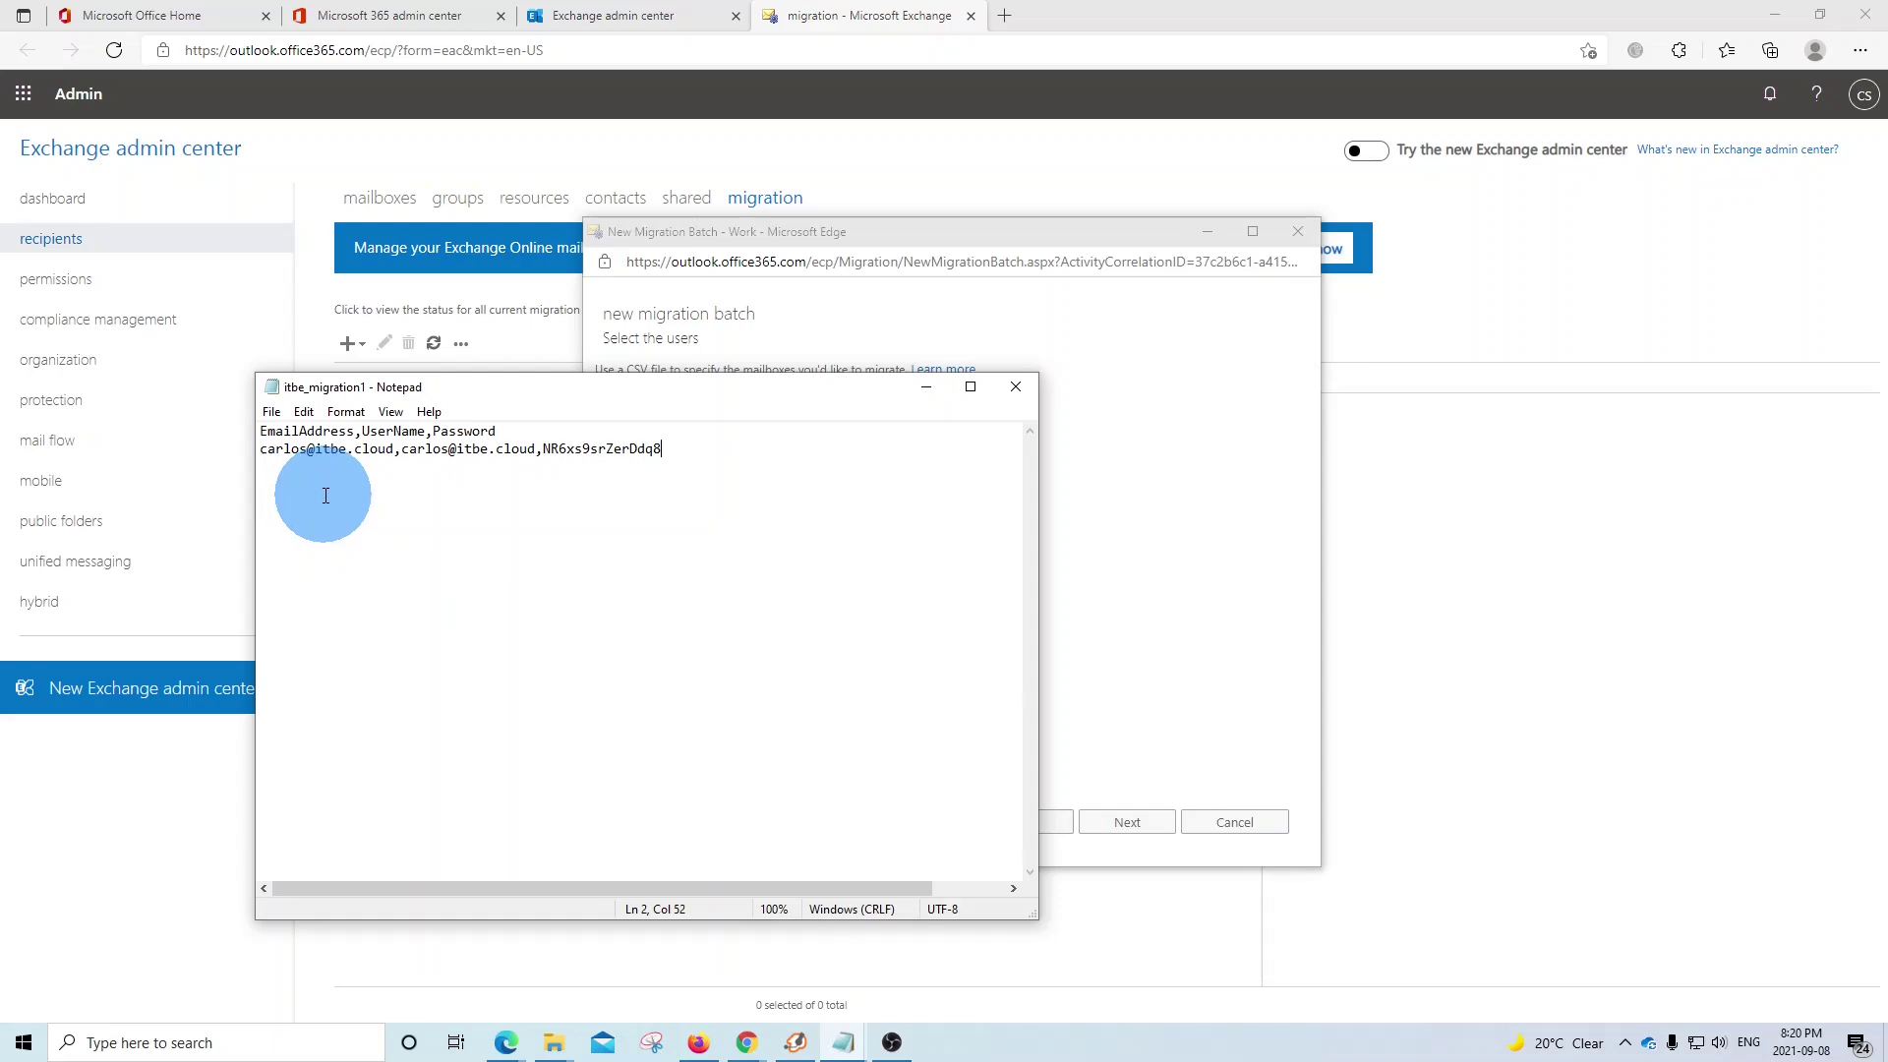
left_click_drag(260, 433, 498, 432)
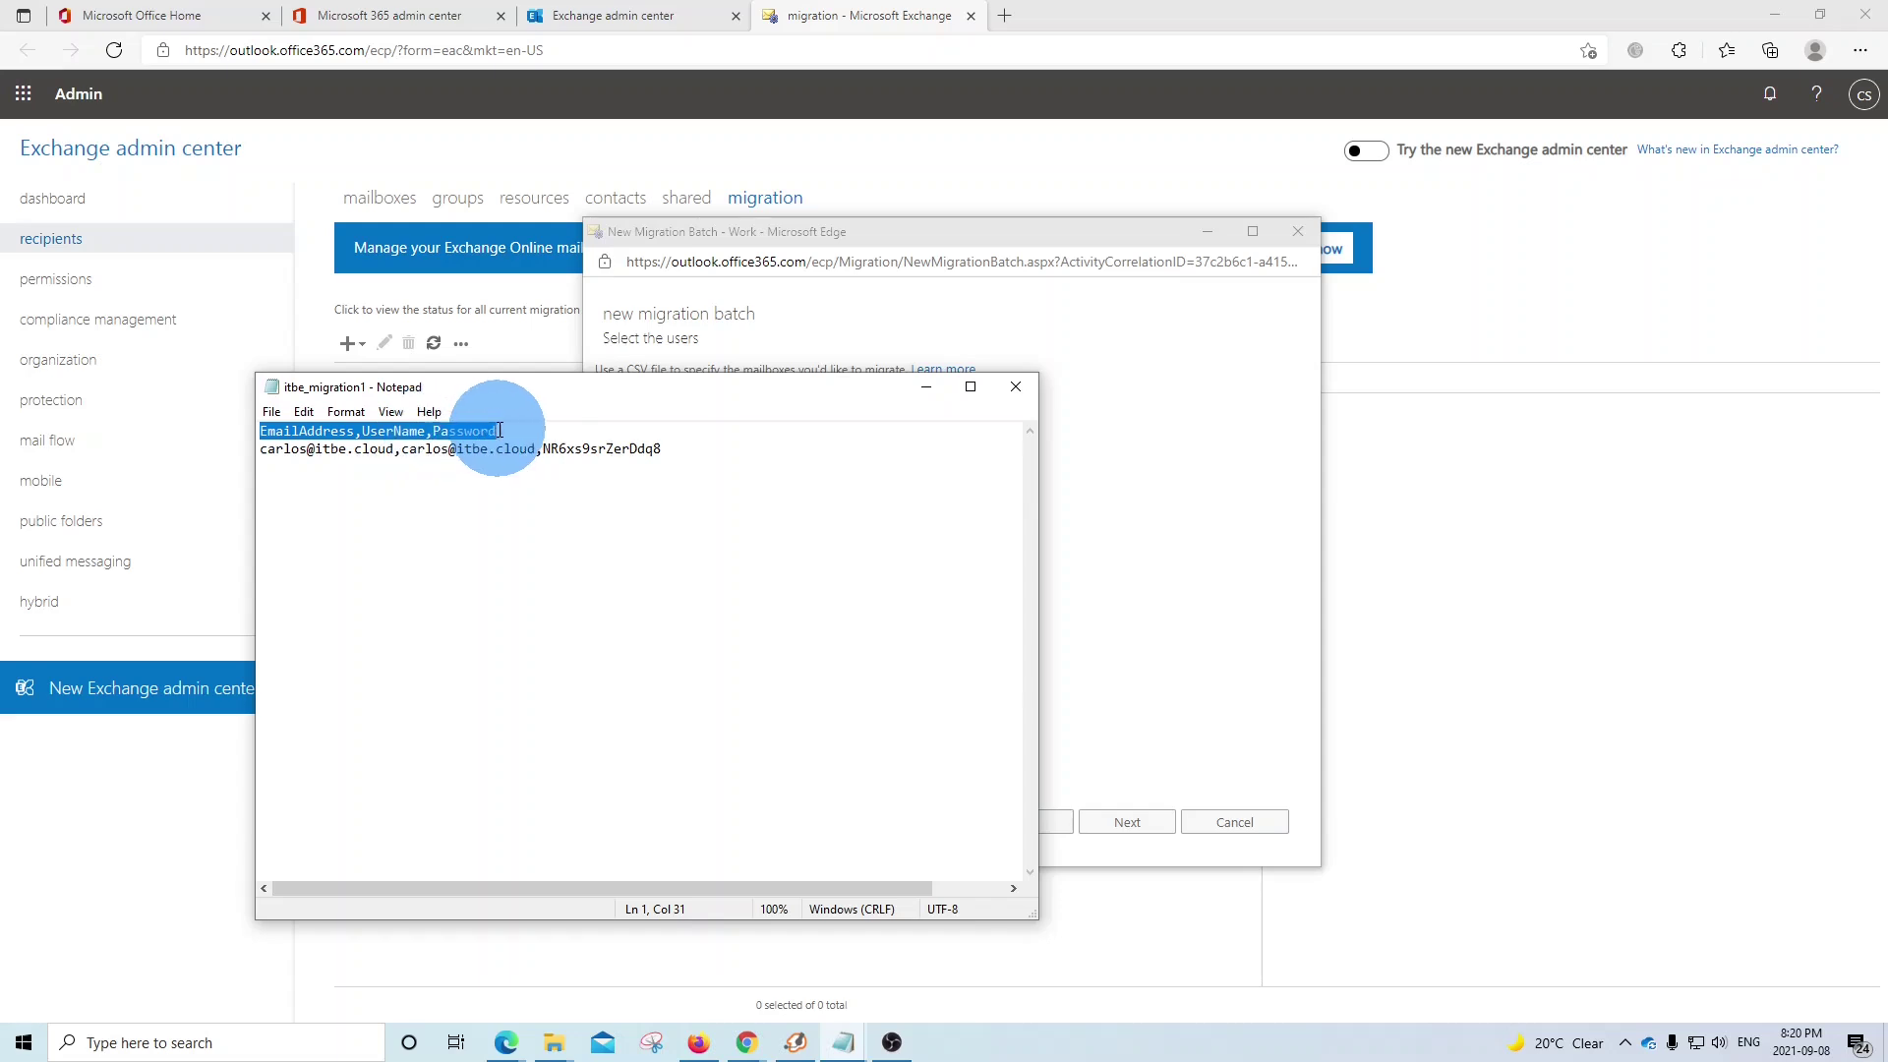
left_click_drag(260, 449, 394, 449)
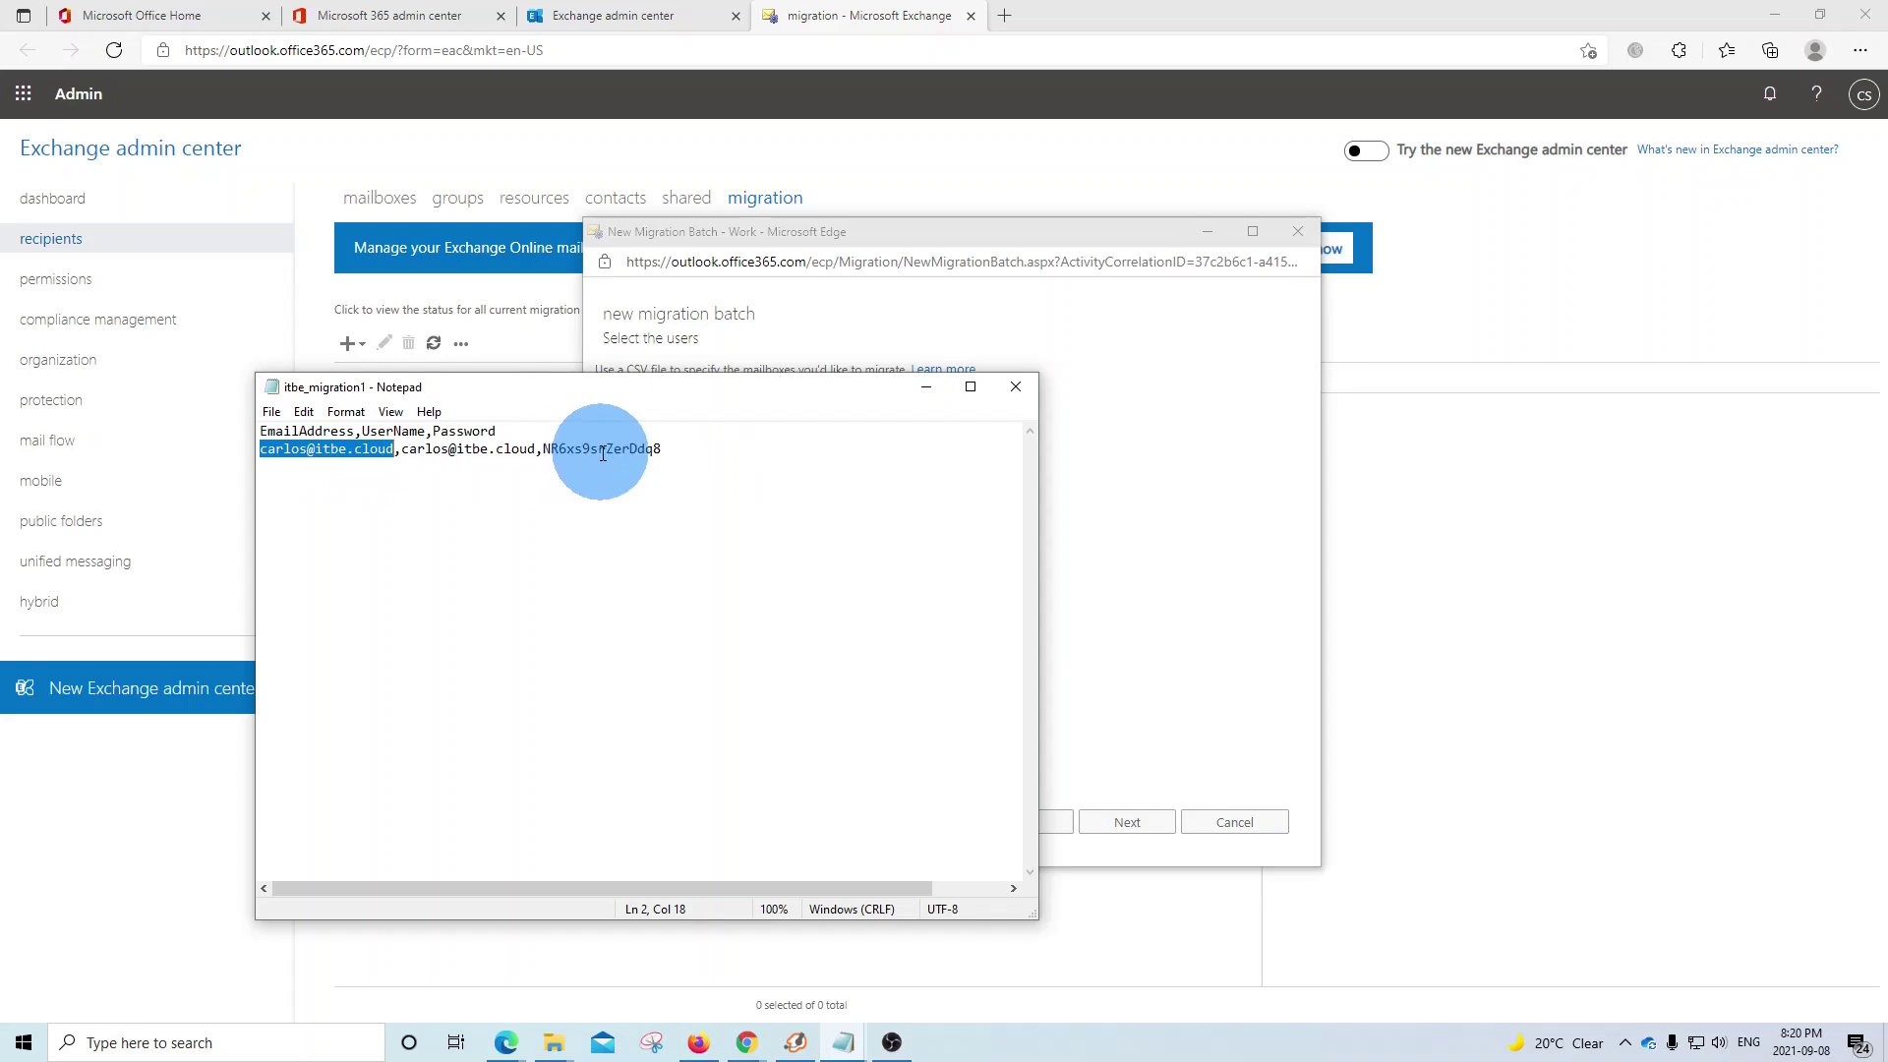
left_click(537, 449)
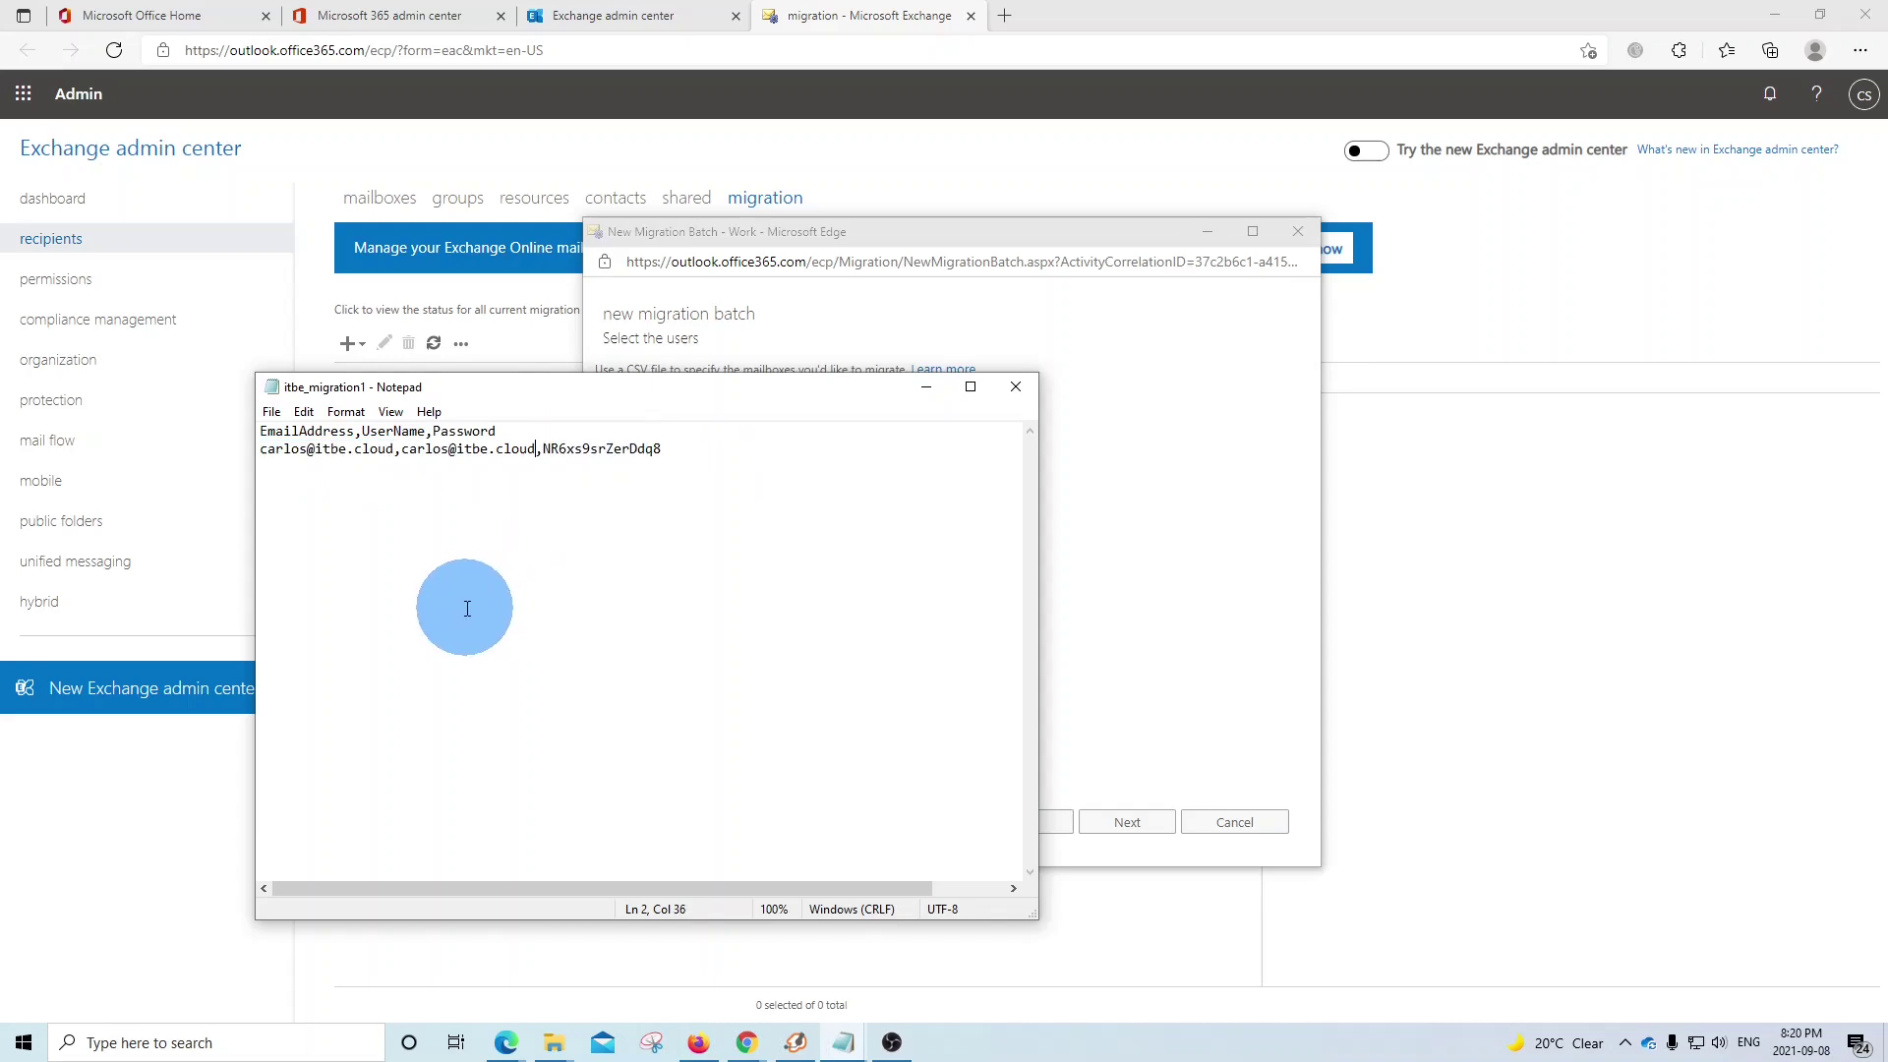
key("End")
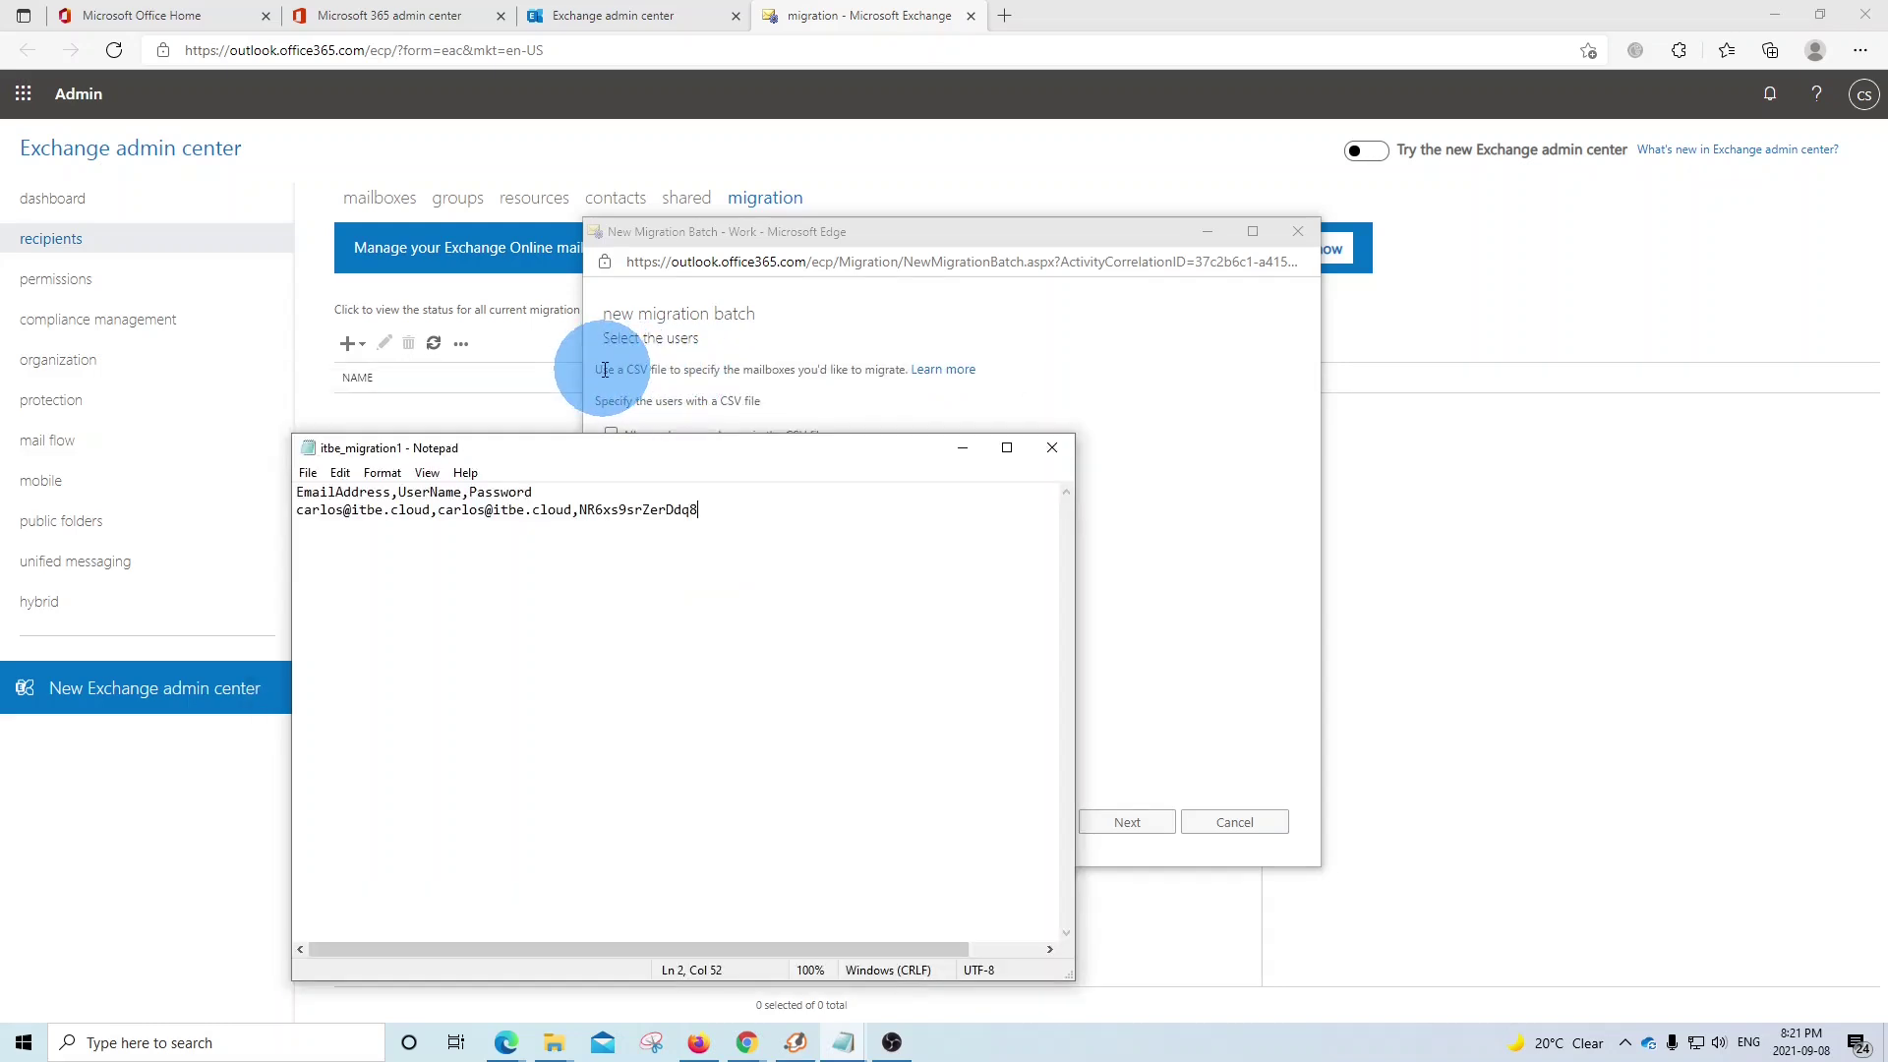
- Attach itbe_migration1.txt as the batch's user list, showing 1 mailbox to migrate
left_click(963, 447)
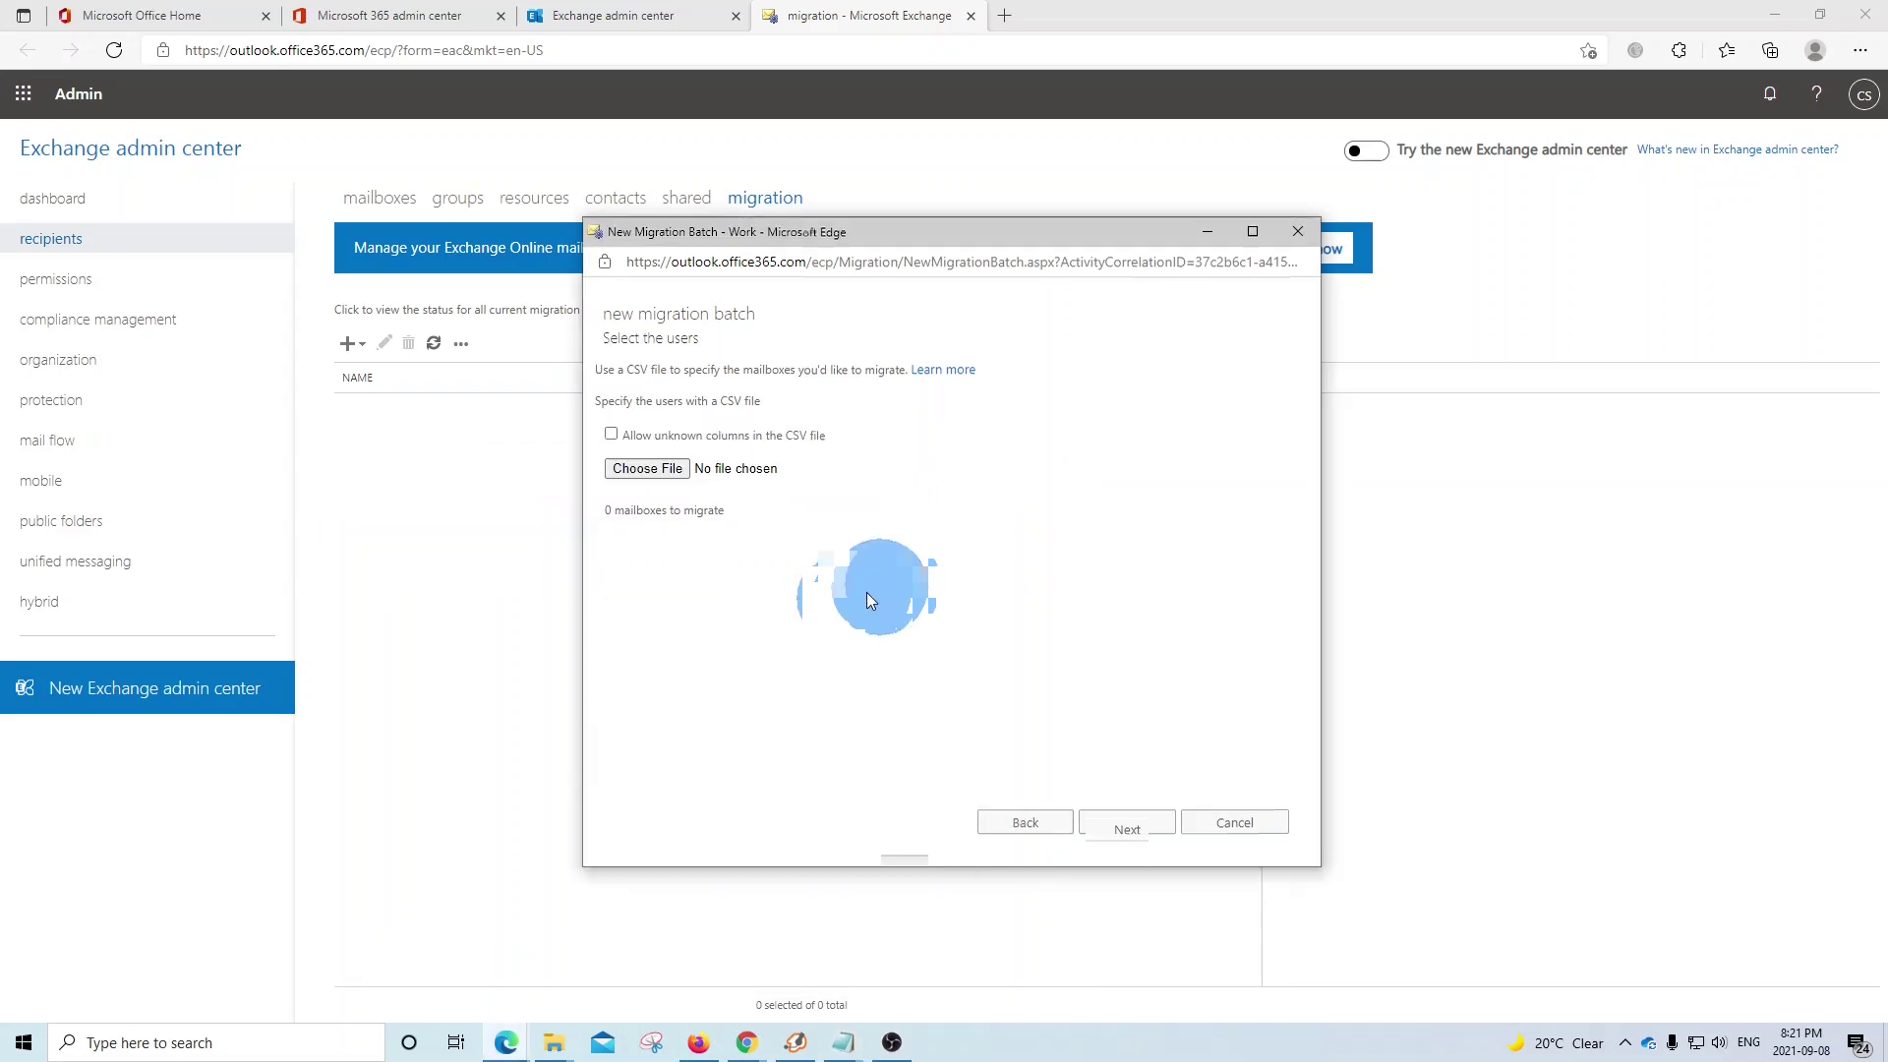
left_click(664, 469)
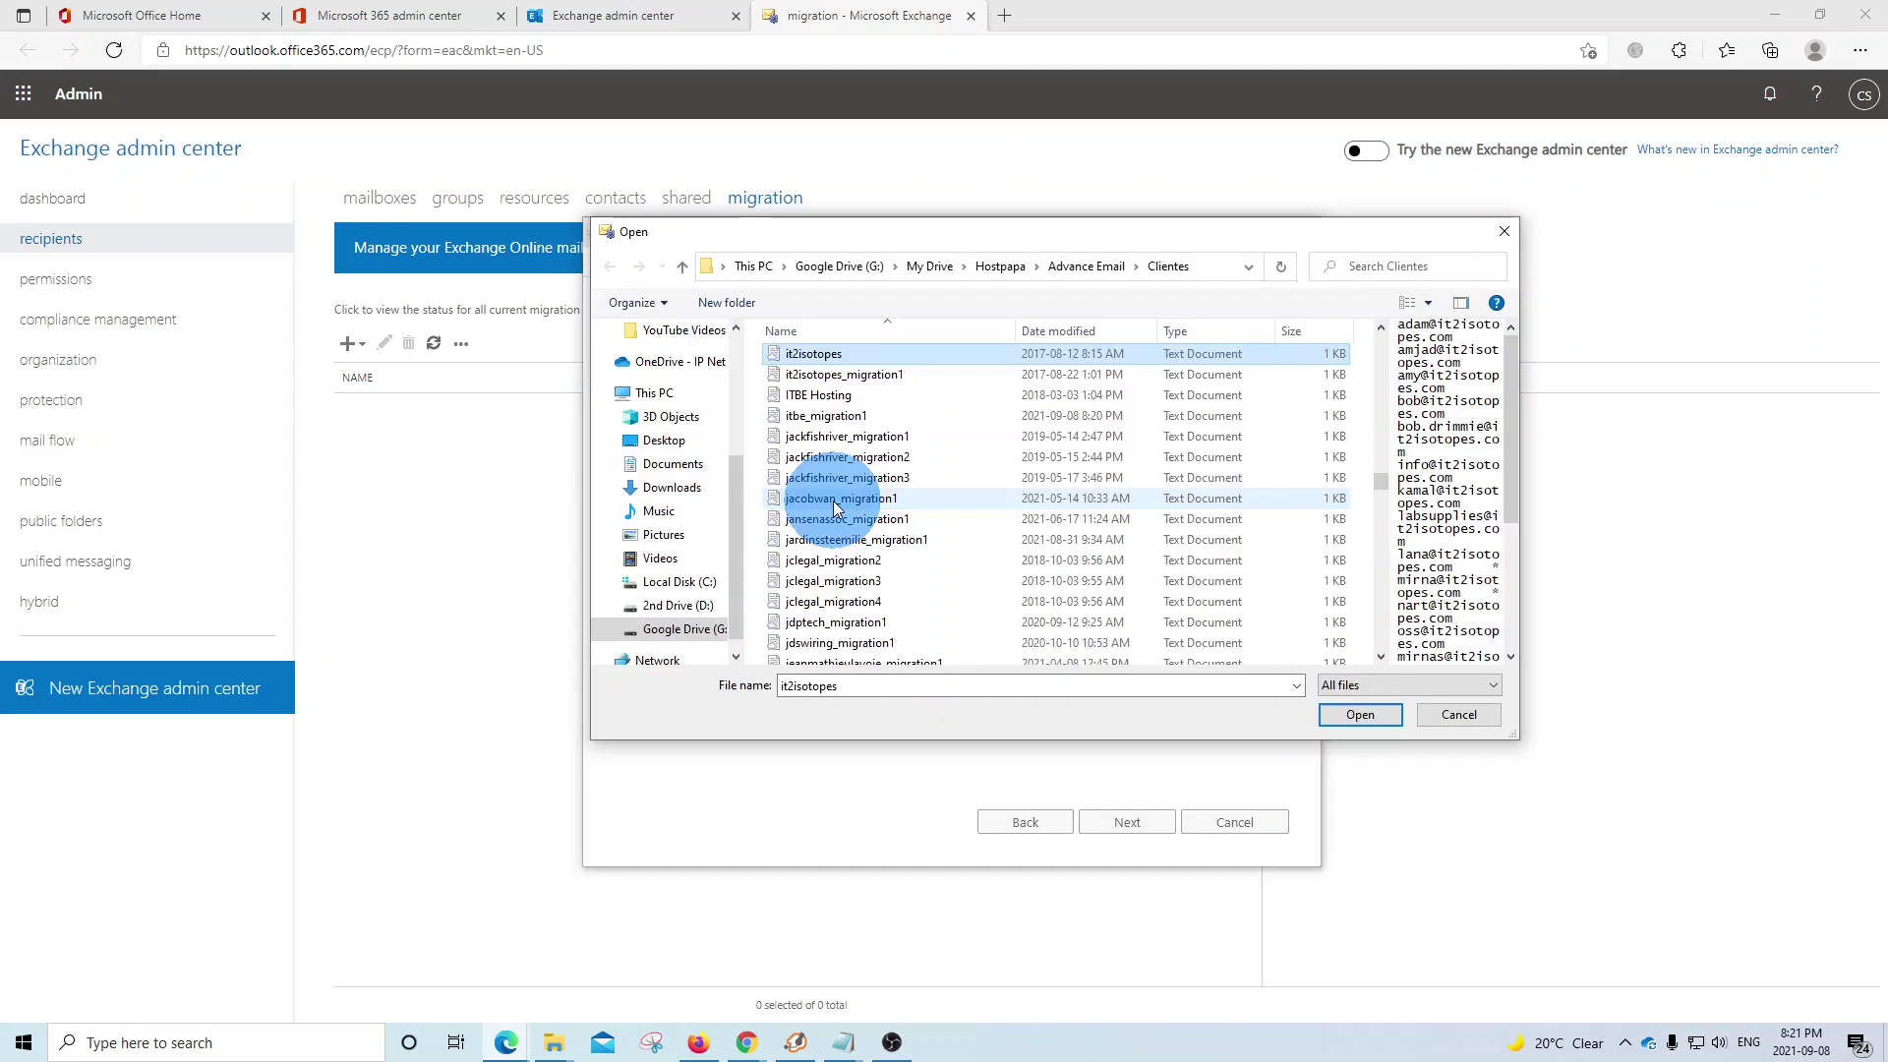
left_click(814, 417)
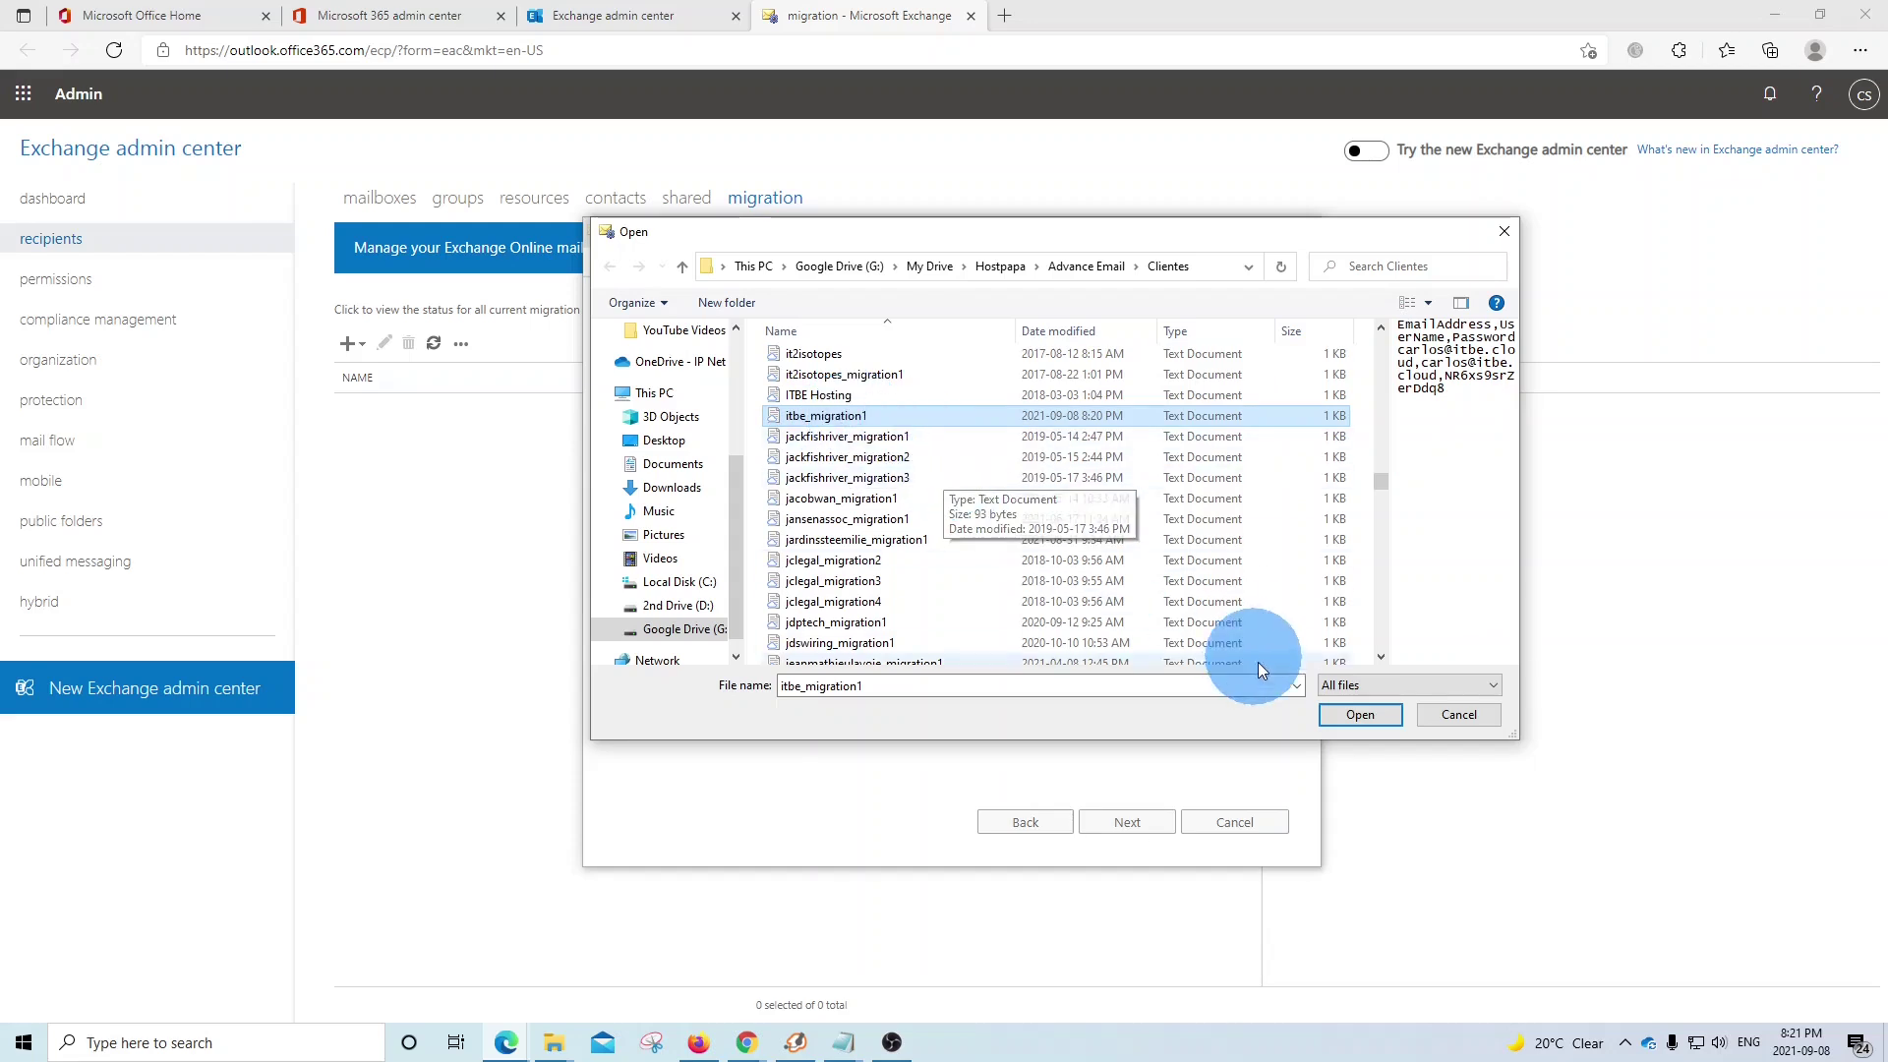
left_click(1347, 715)
left_click_drag(726, 510, 605, 515)
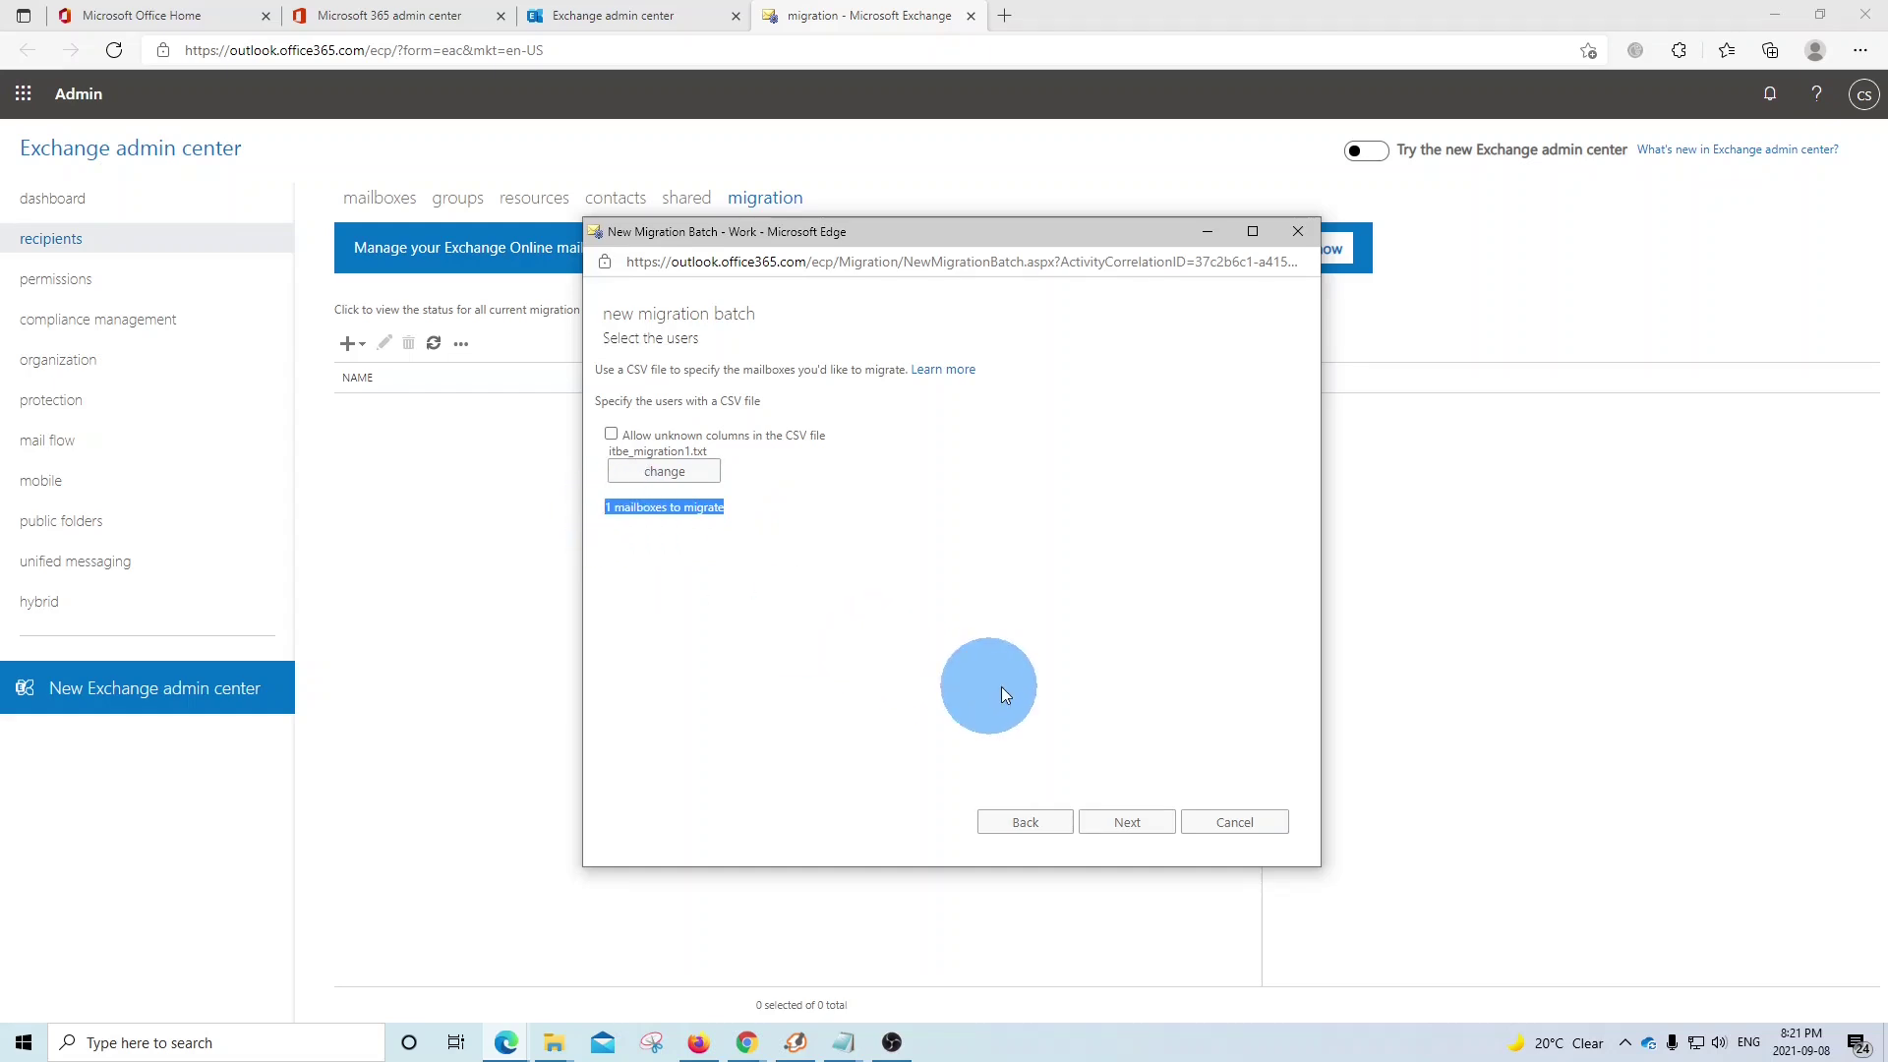
- Configure IMAP server mail.itbe.cloud with Basic authentication, encryption None and port 143
left_click(1127, 823)
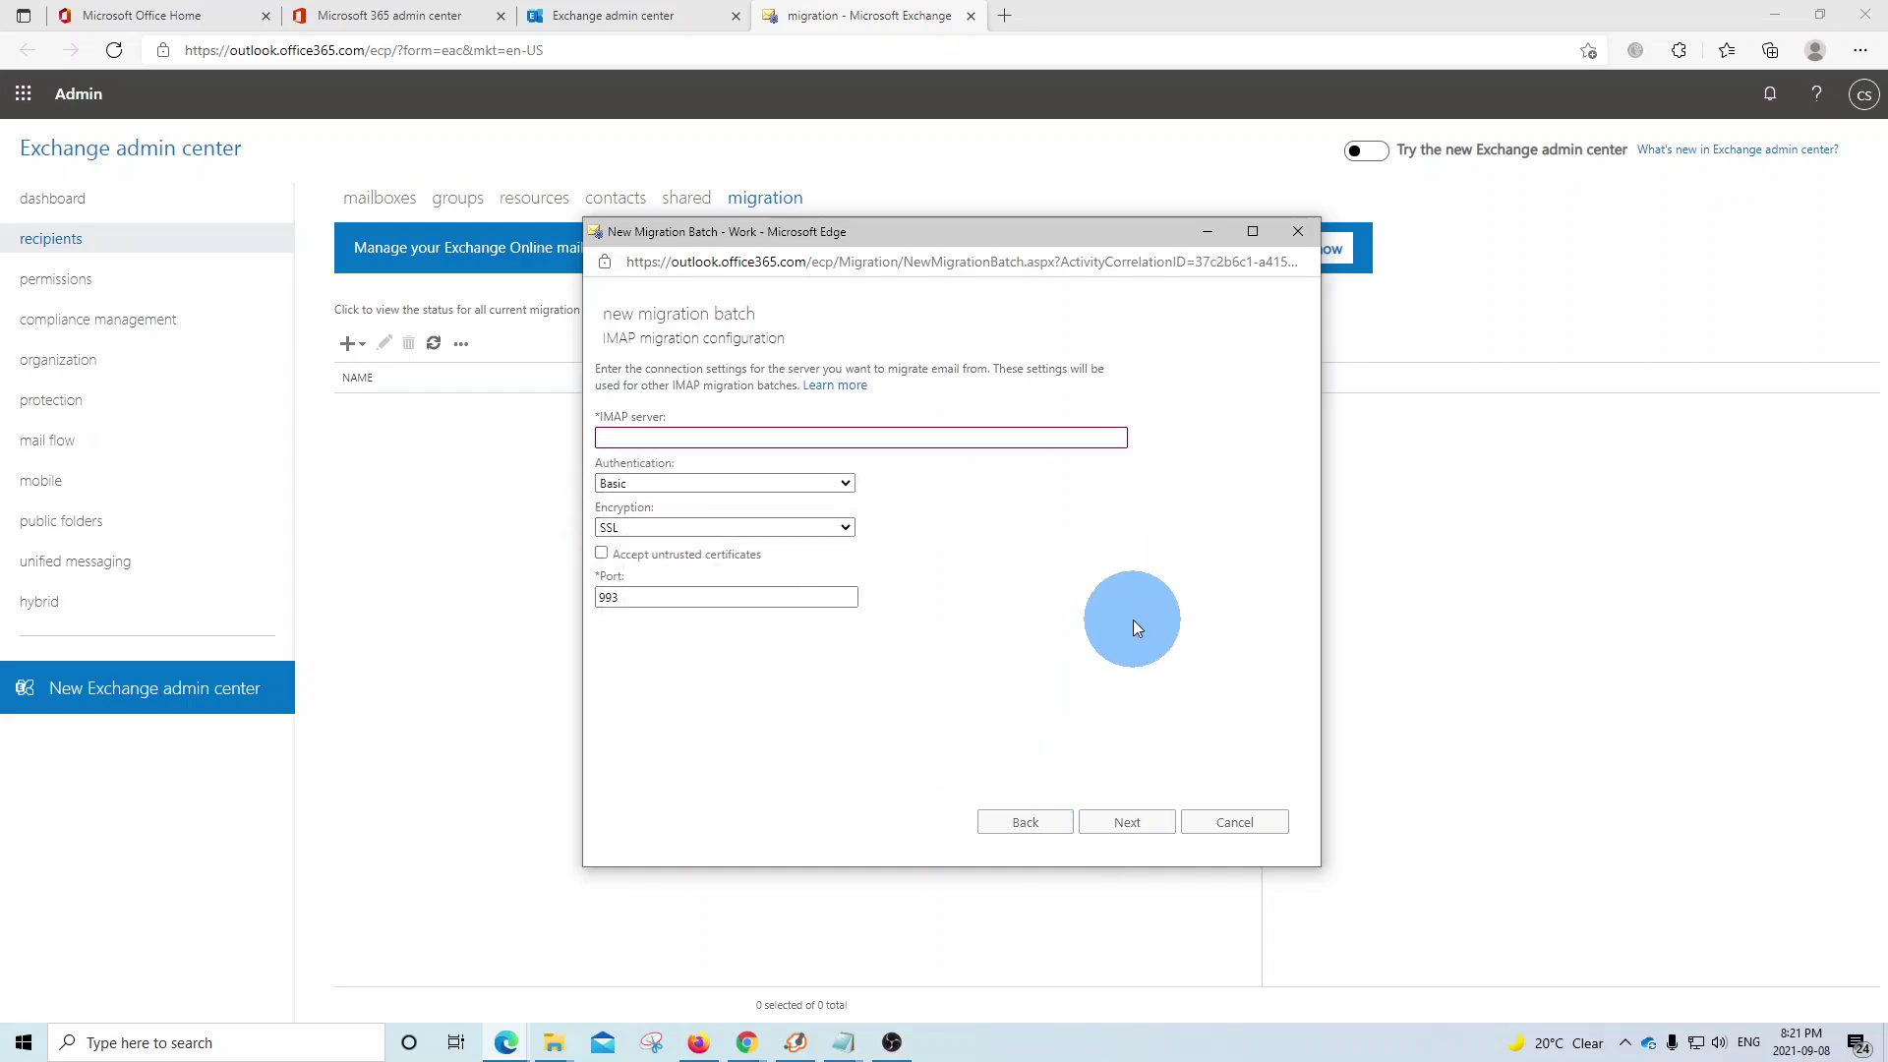
left_click(967, 438)
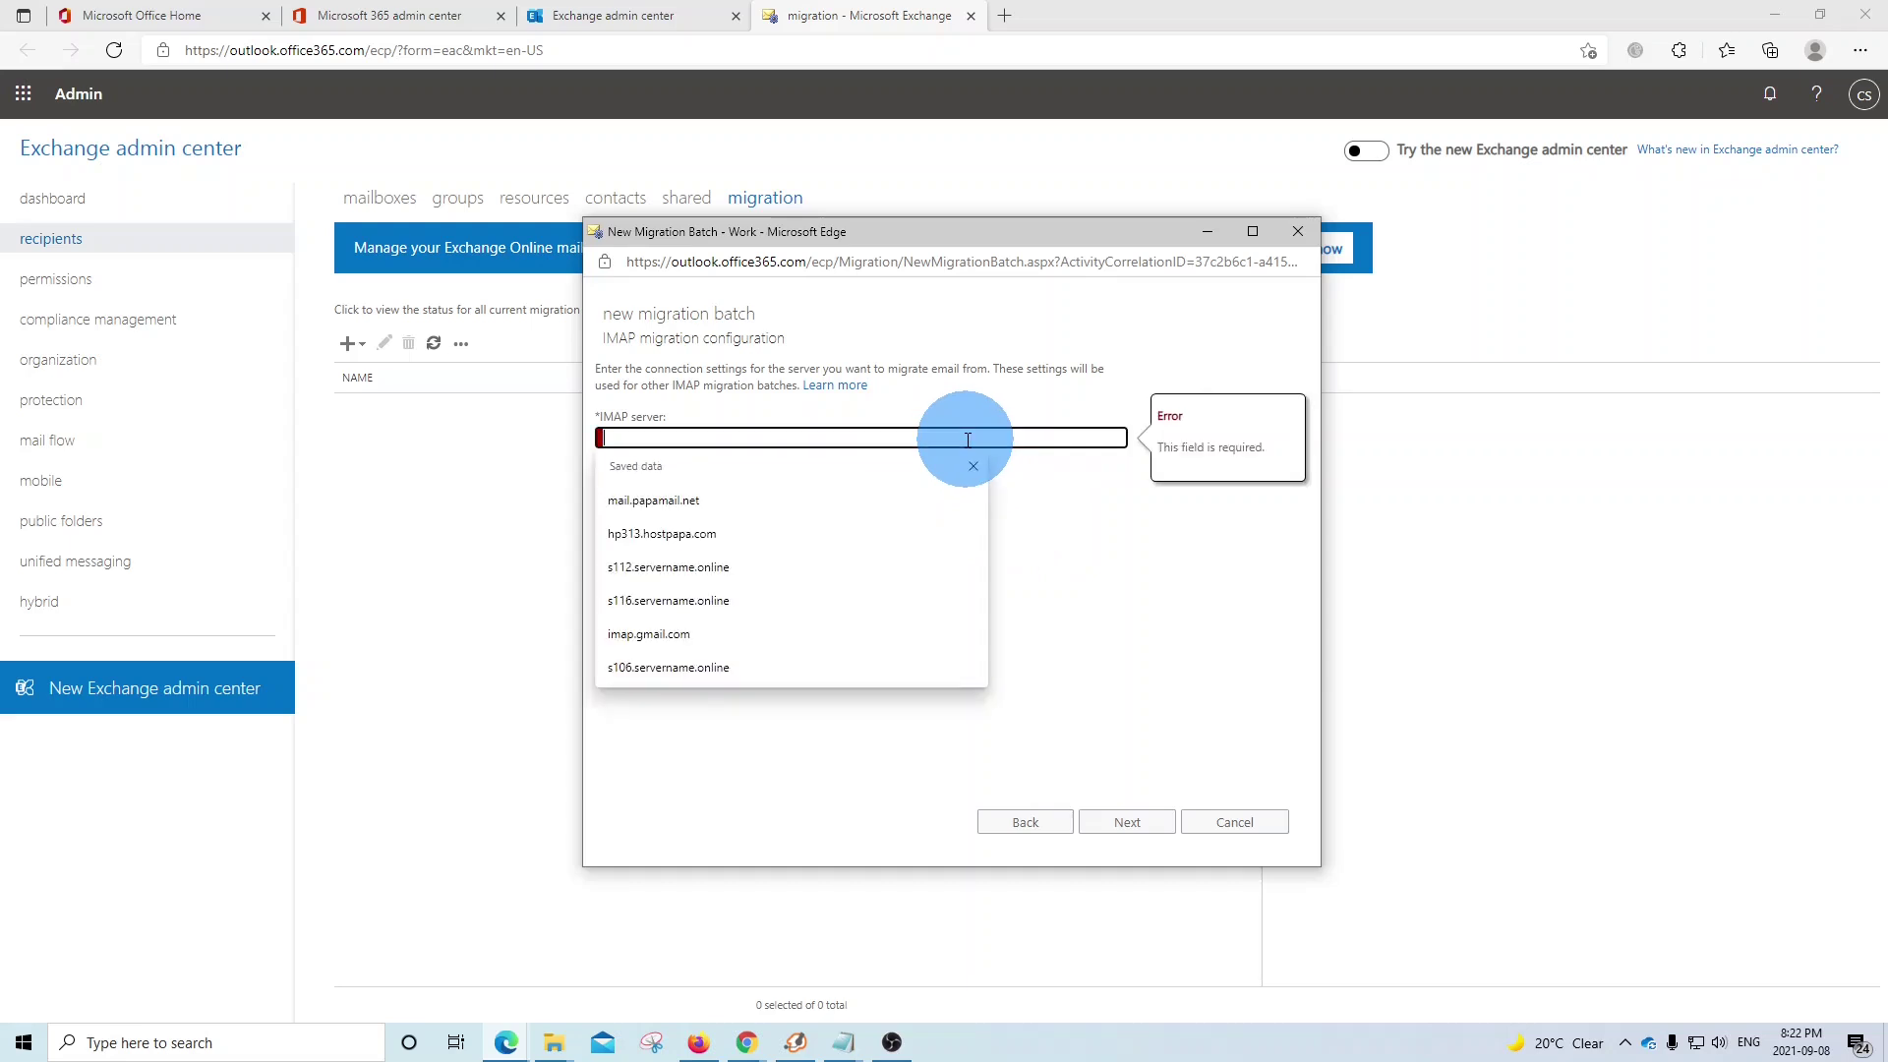
left_click(1014, 439)
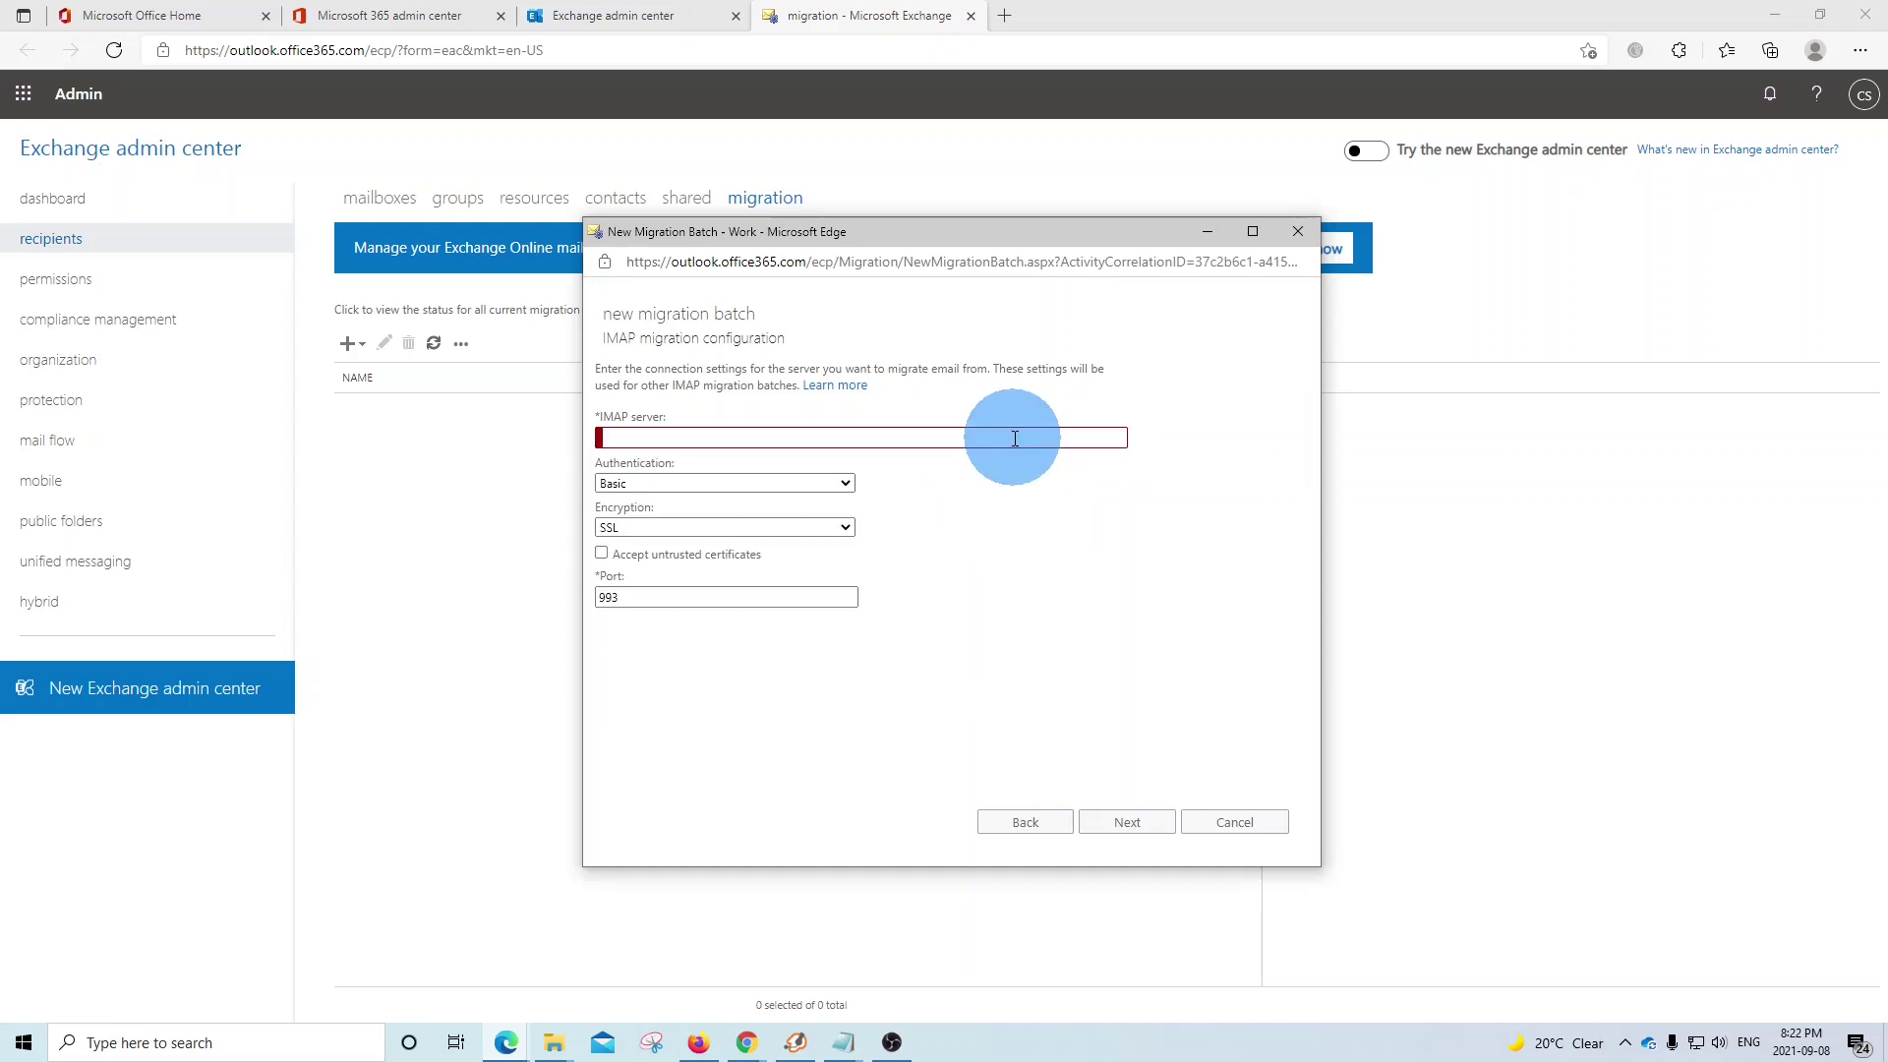
left_click(1015, 438)
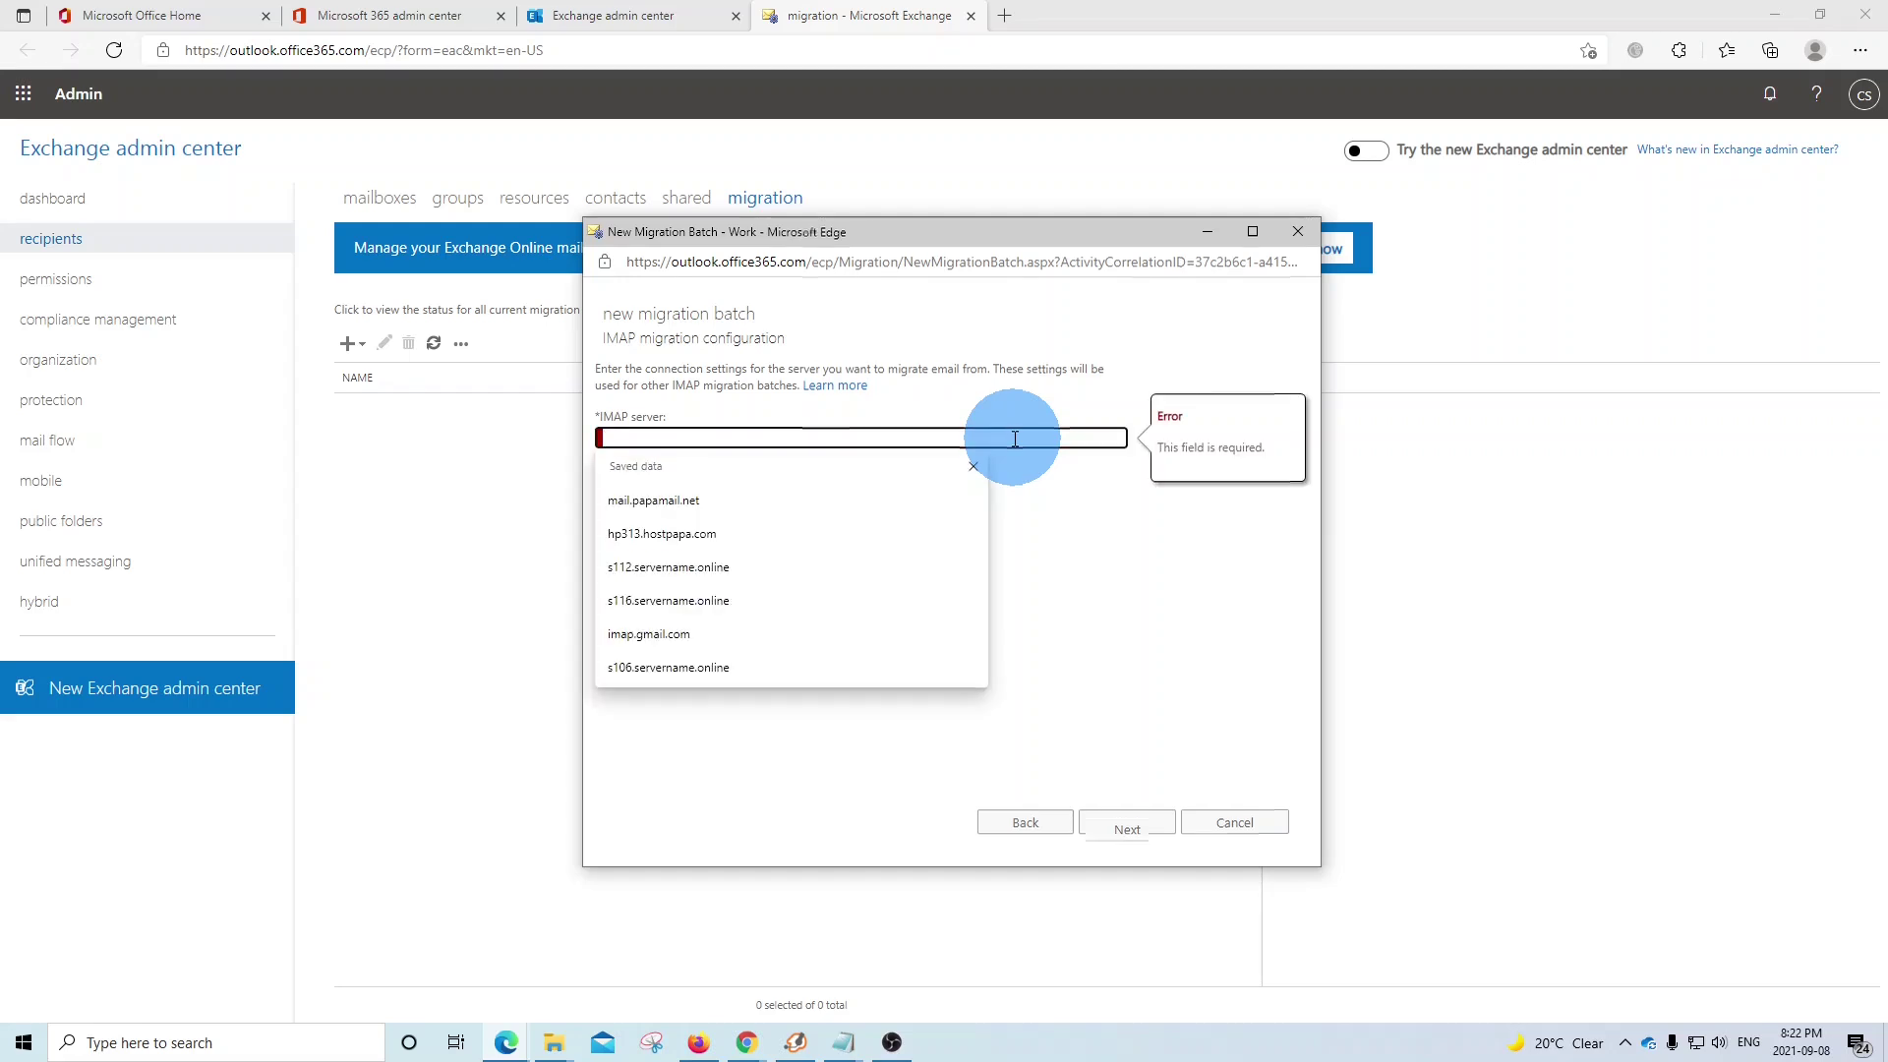
type("mail.itbe")
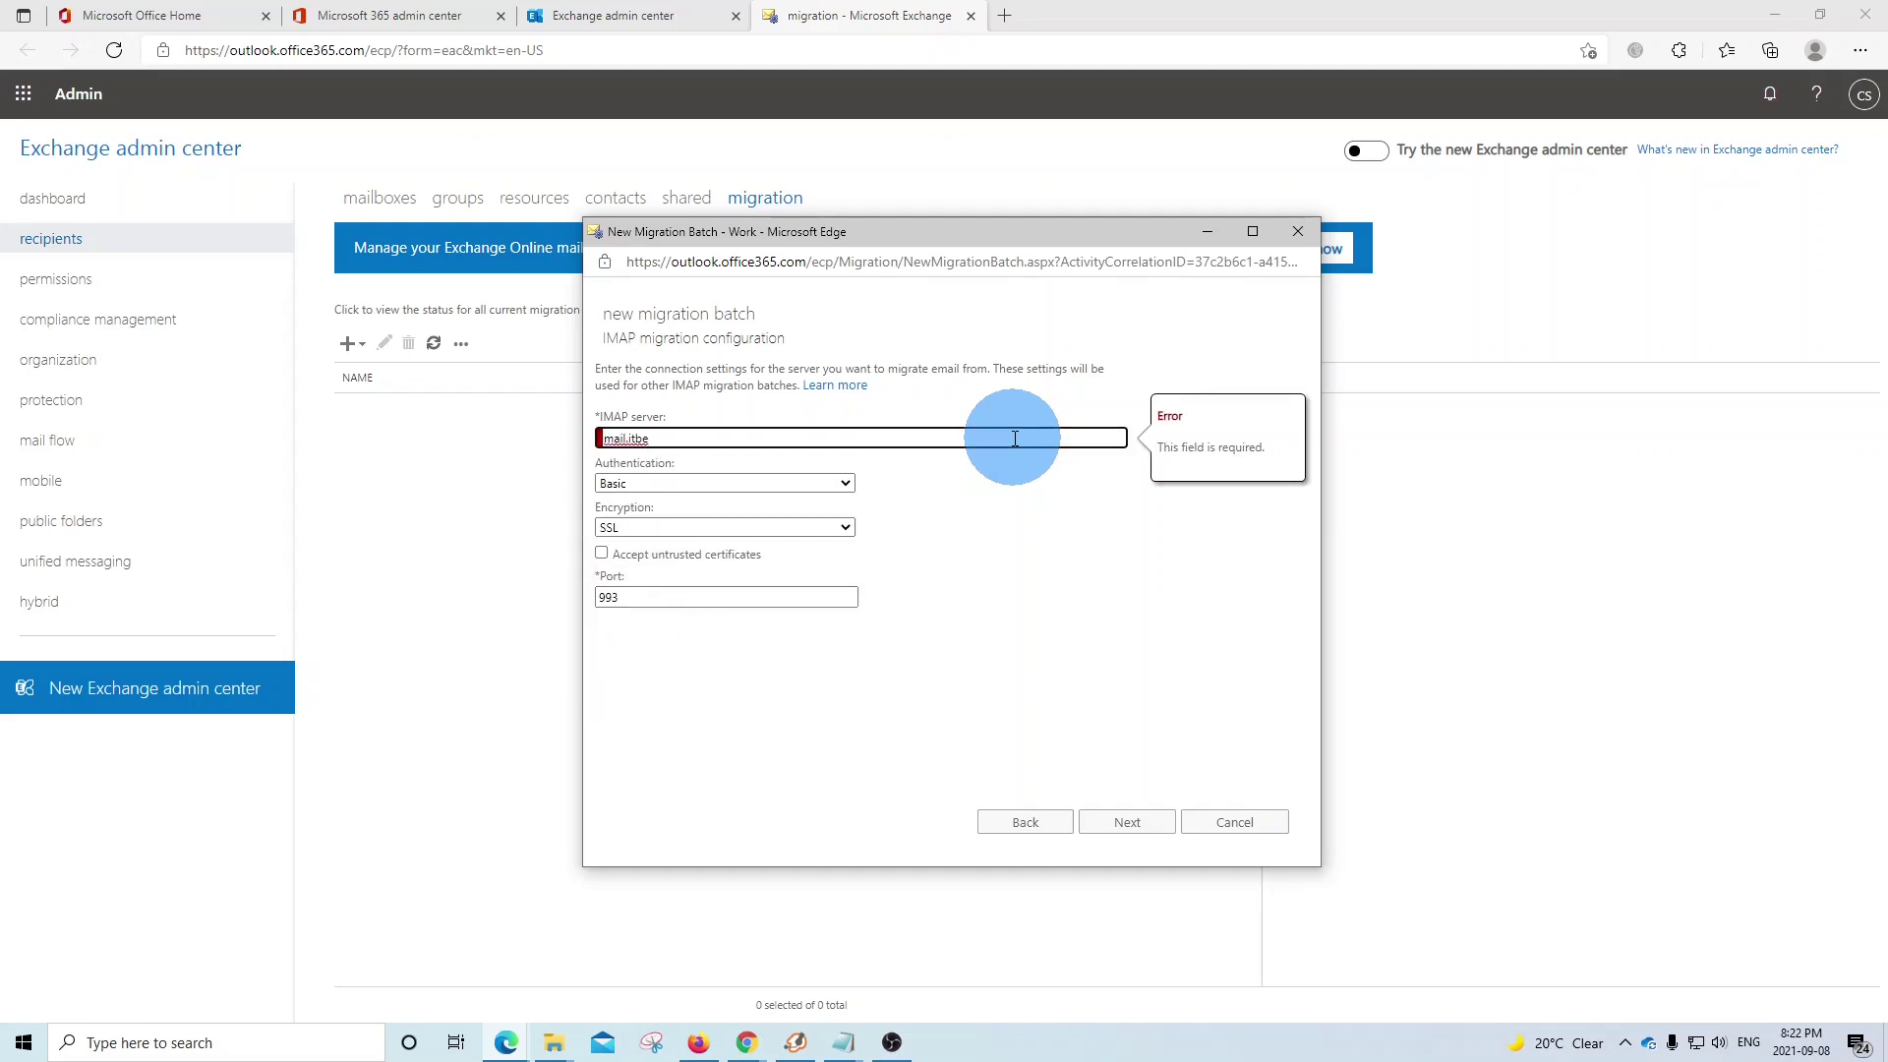
type(".clou")
left_click(845, 482)
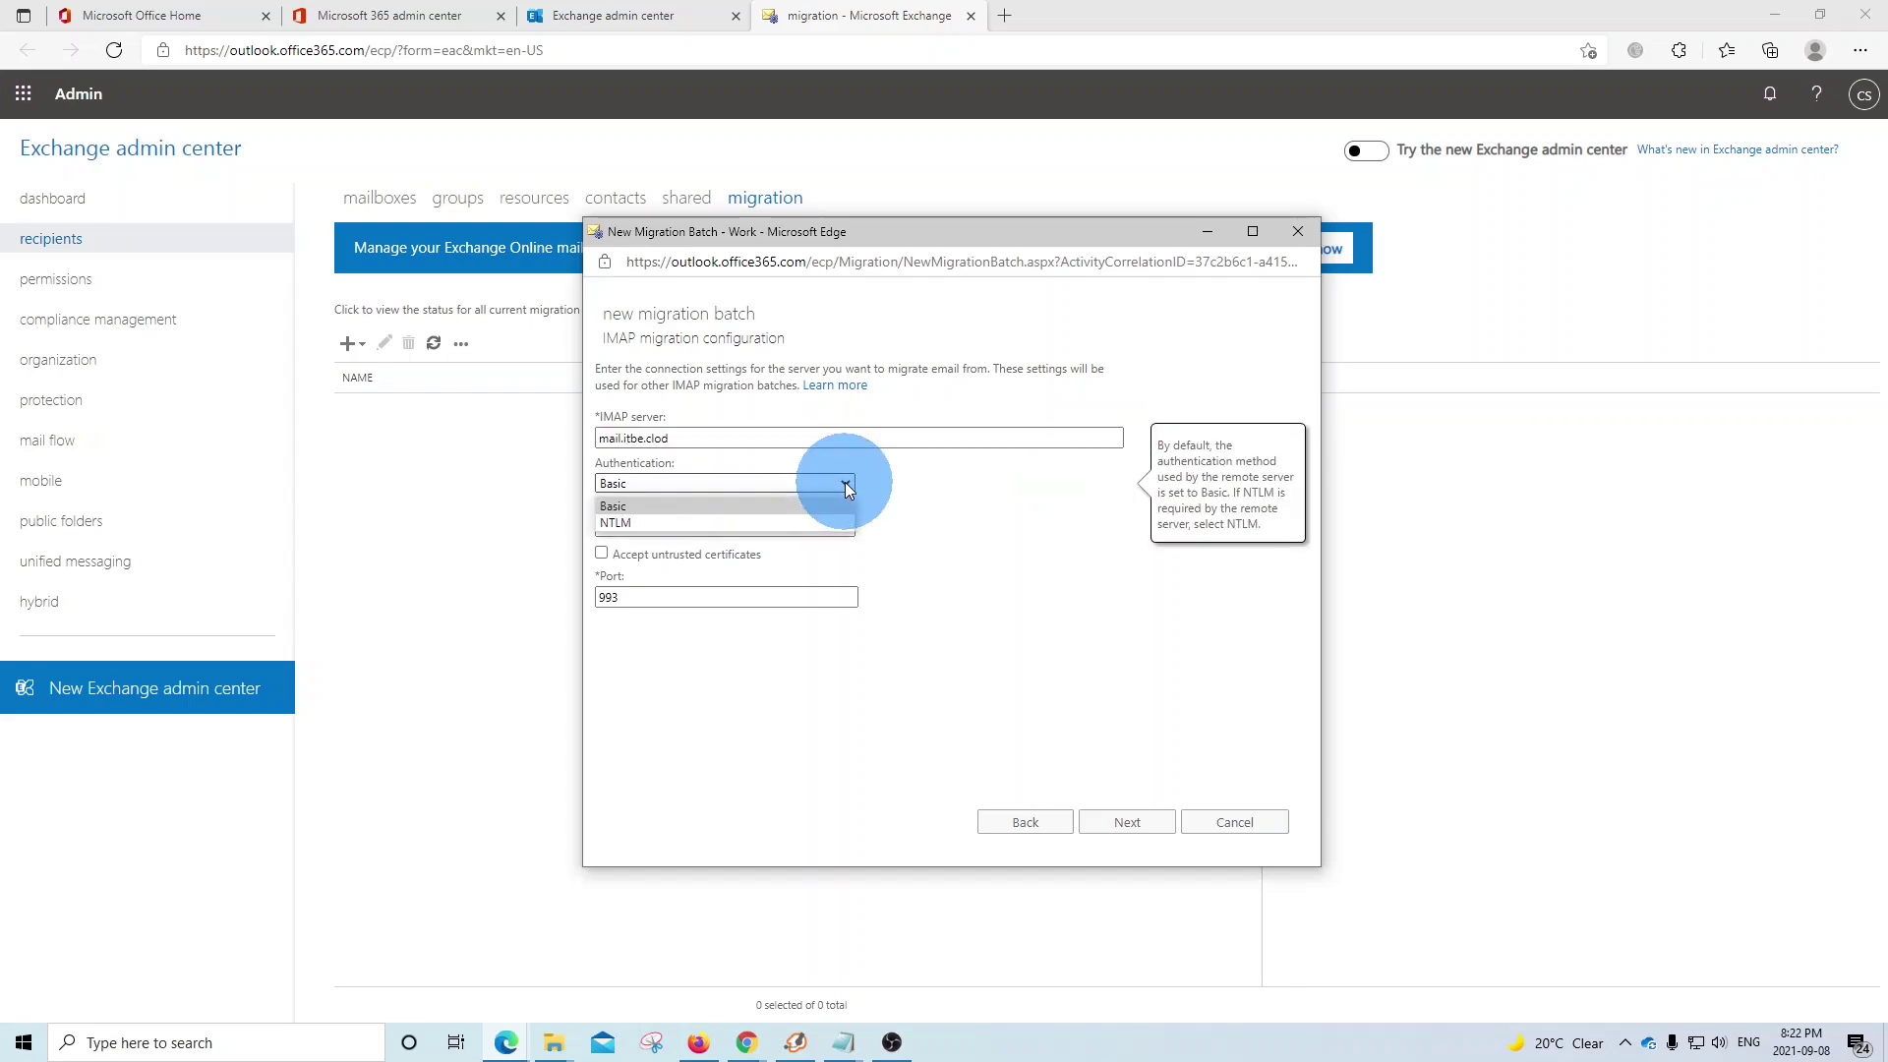
left_click(845, 482)
left_click(847, 527)
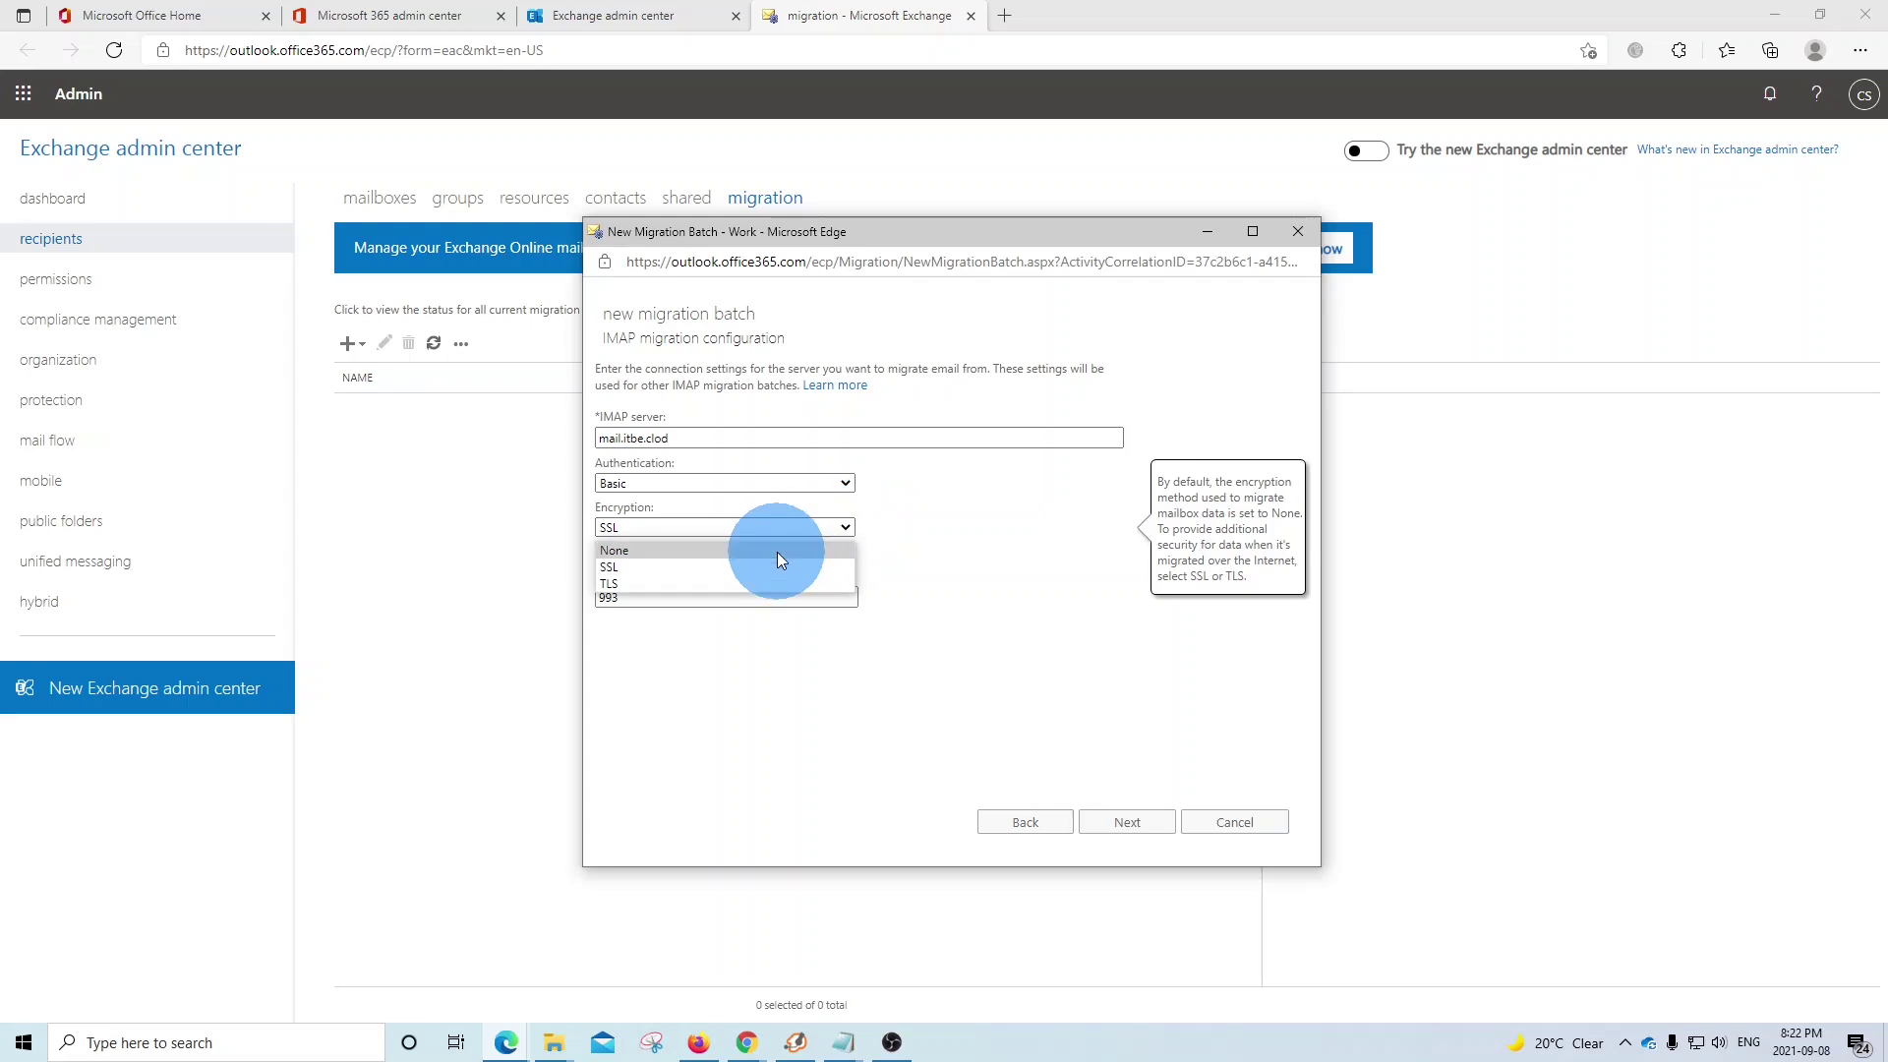
left_click(728, 550)
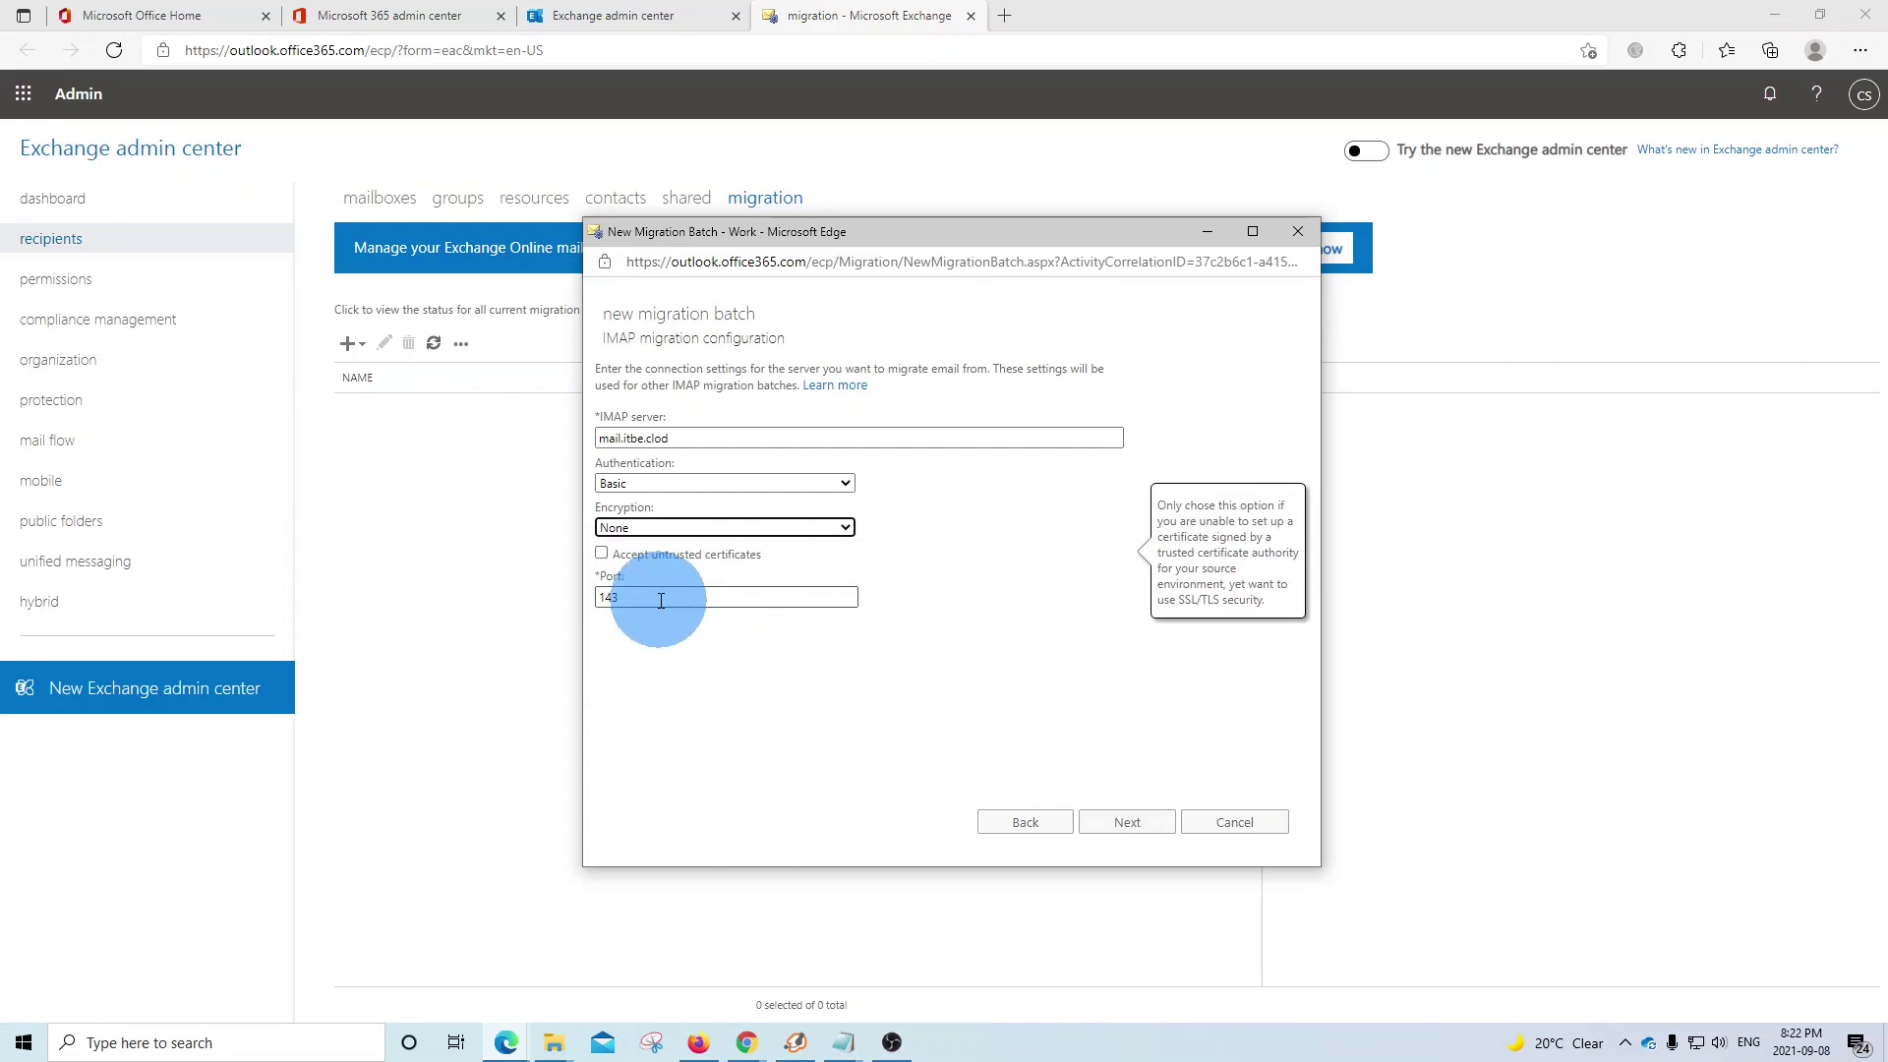
left_click(1127, 822)
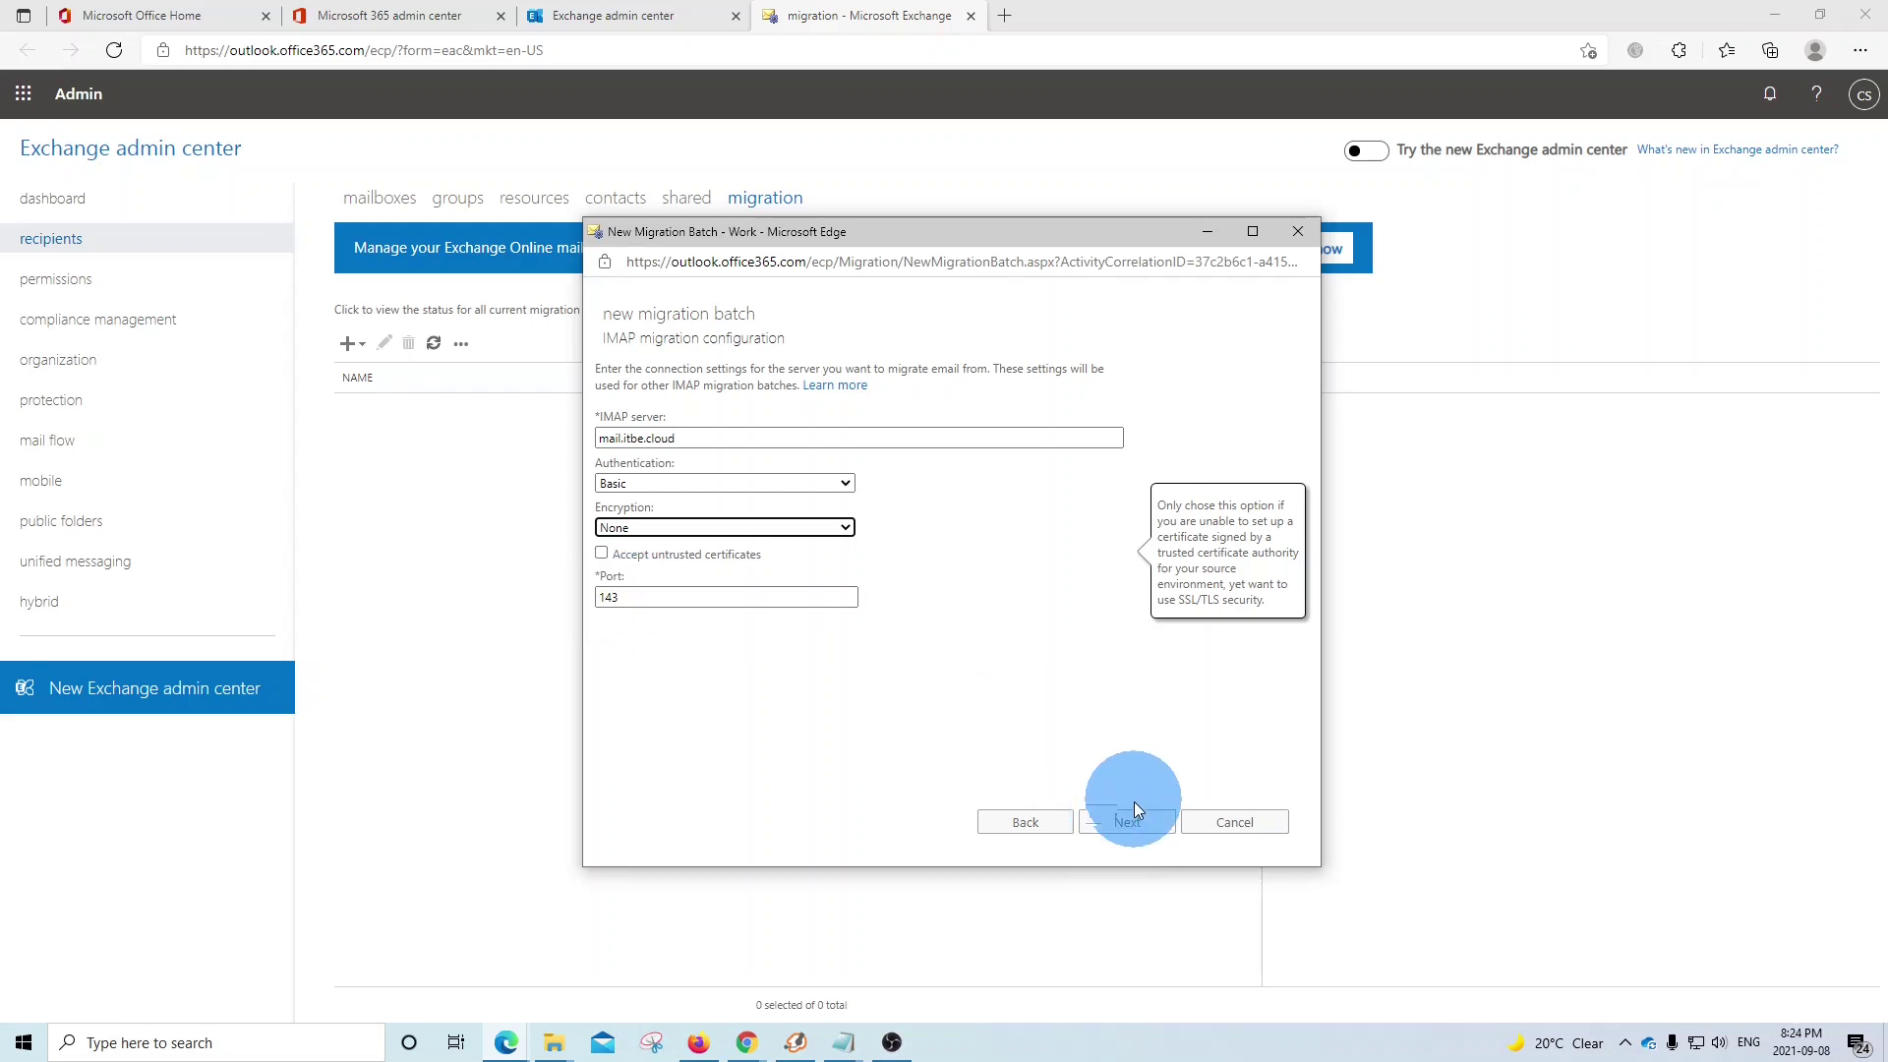
- Accept itbe_migration1 as the batch name and move on to Start the batch
left_click(1129, 822)
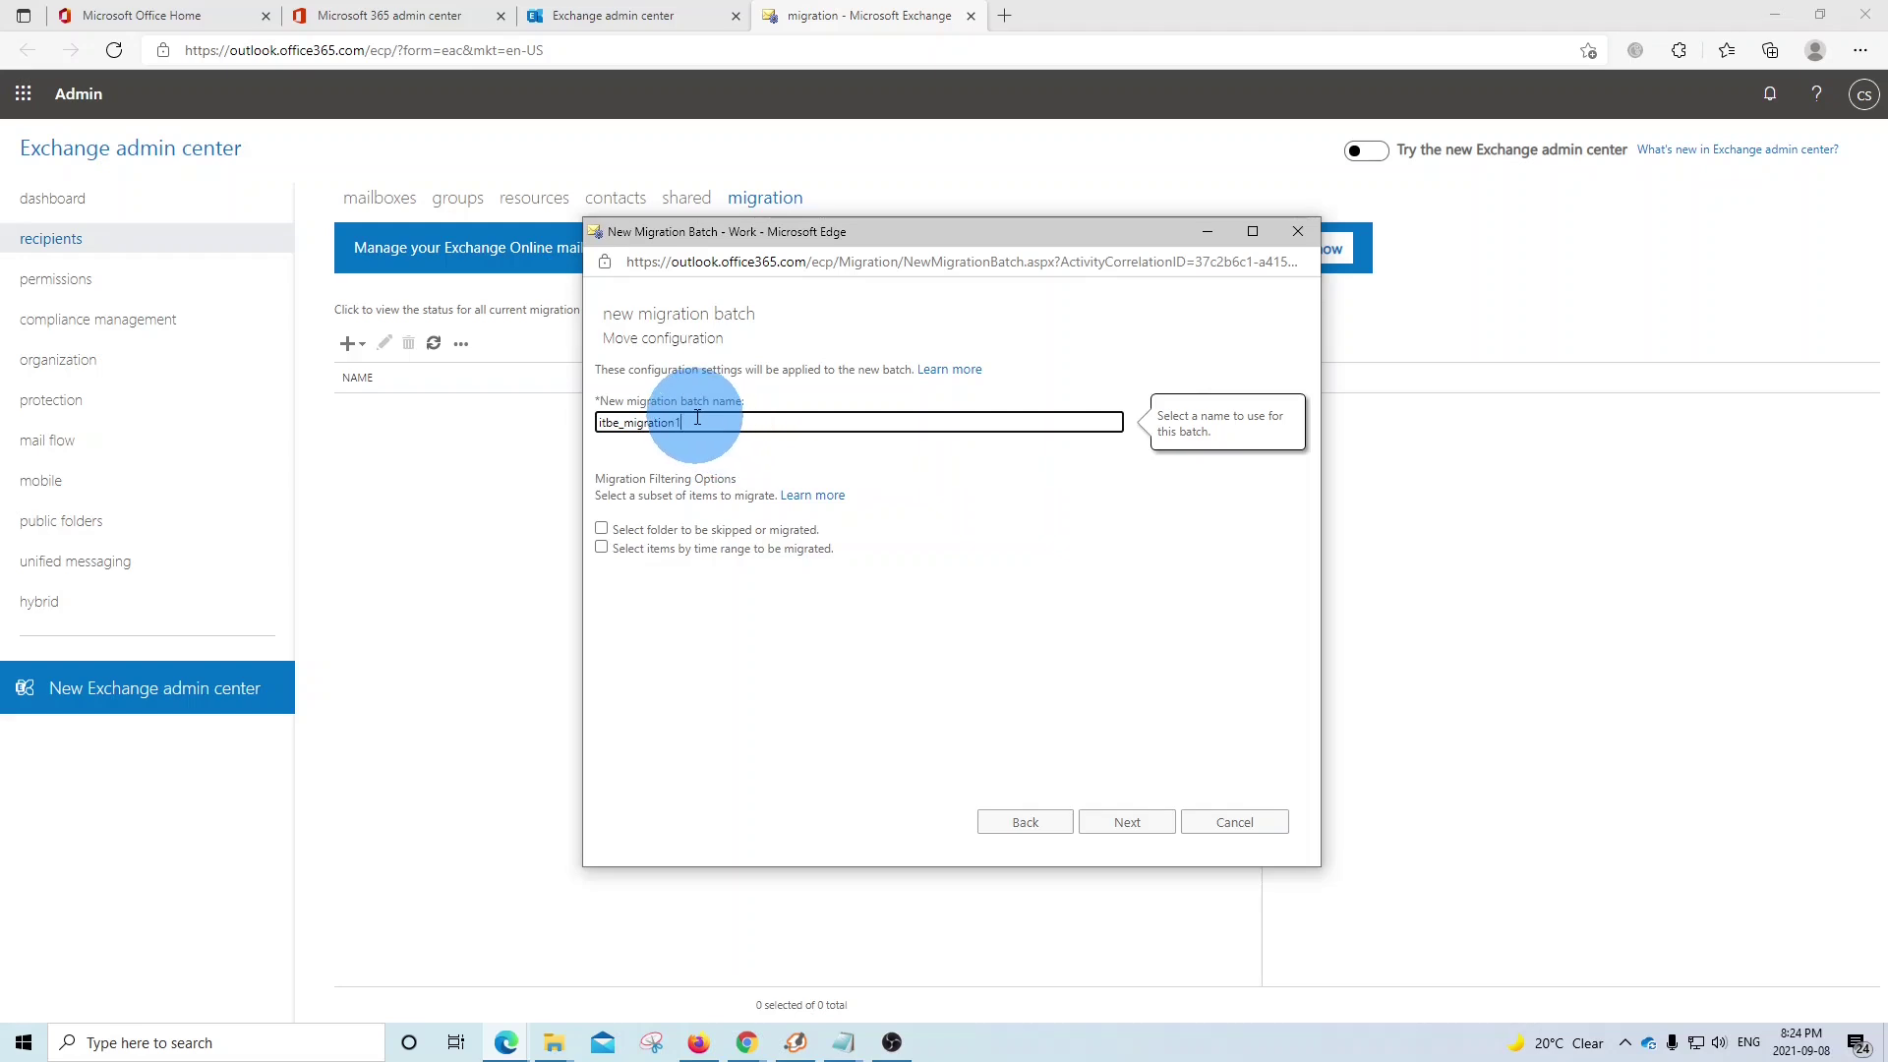
left_click_drag(697, 418, 562, 414)
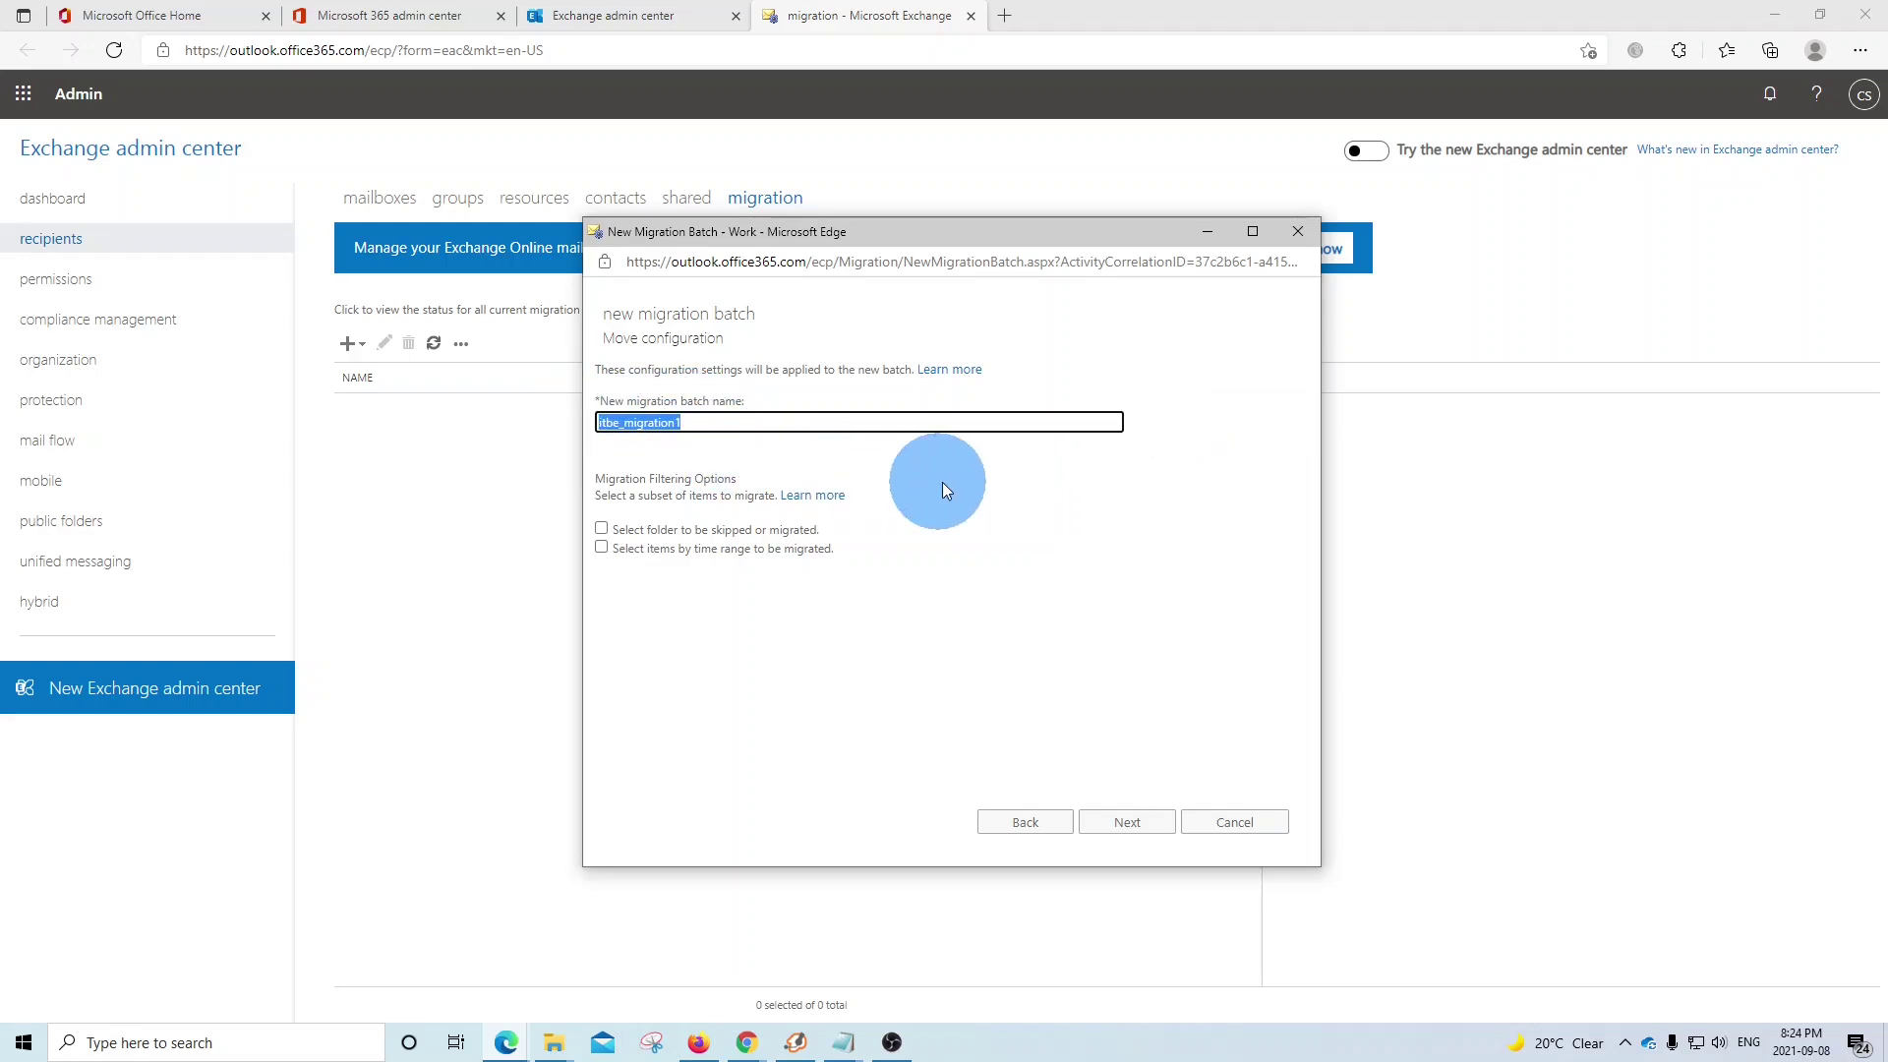
left_click(1128, 826)
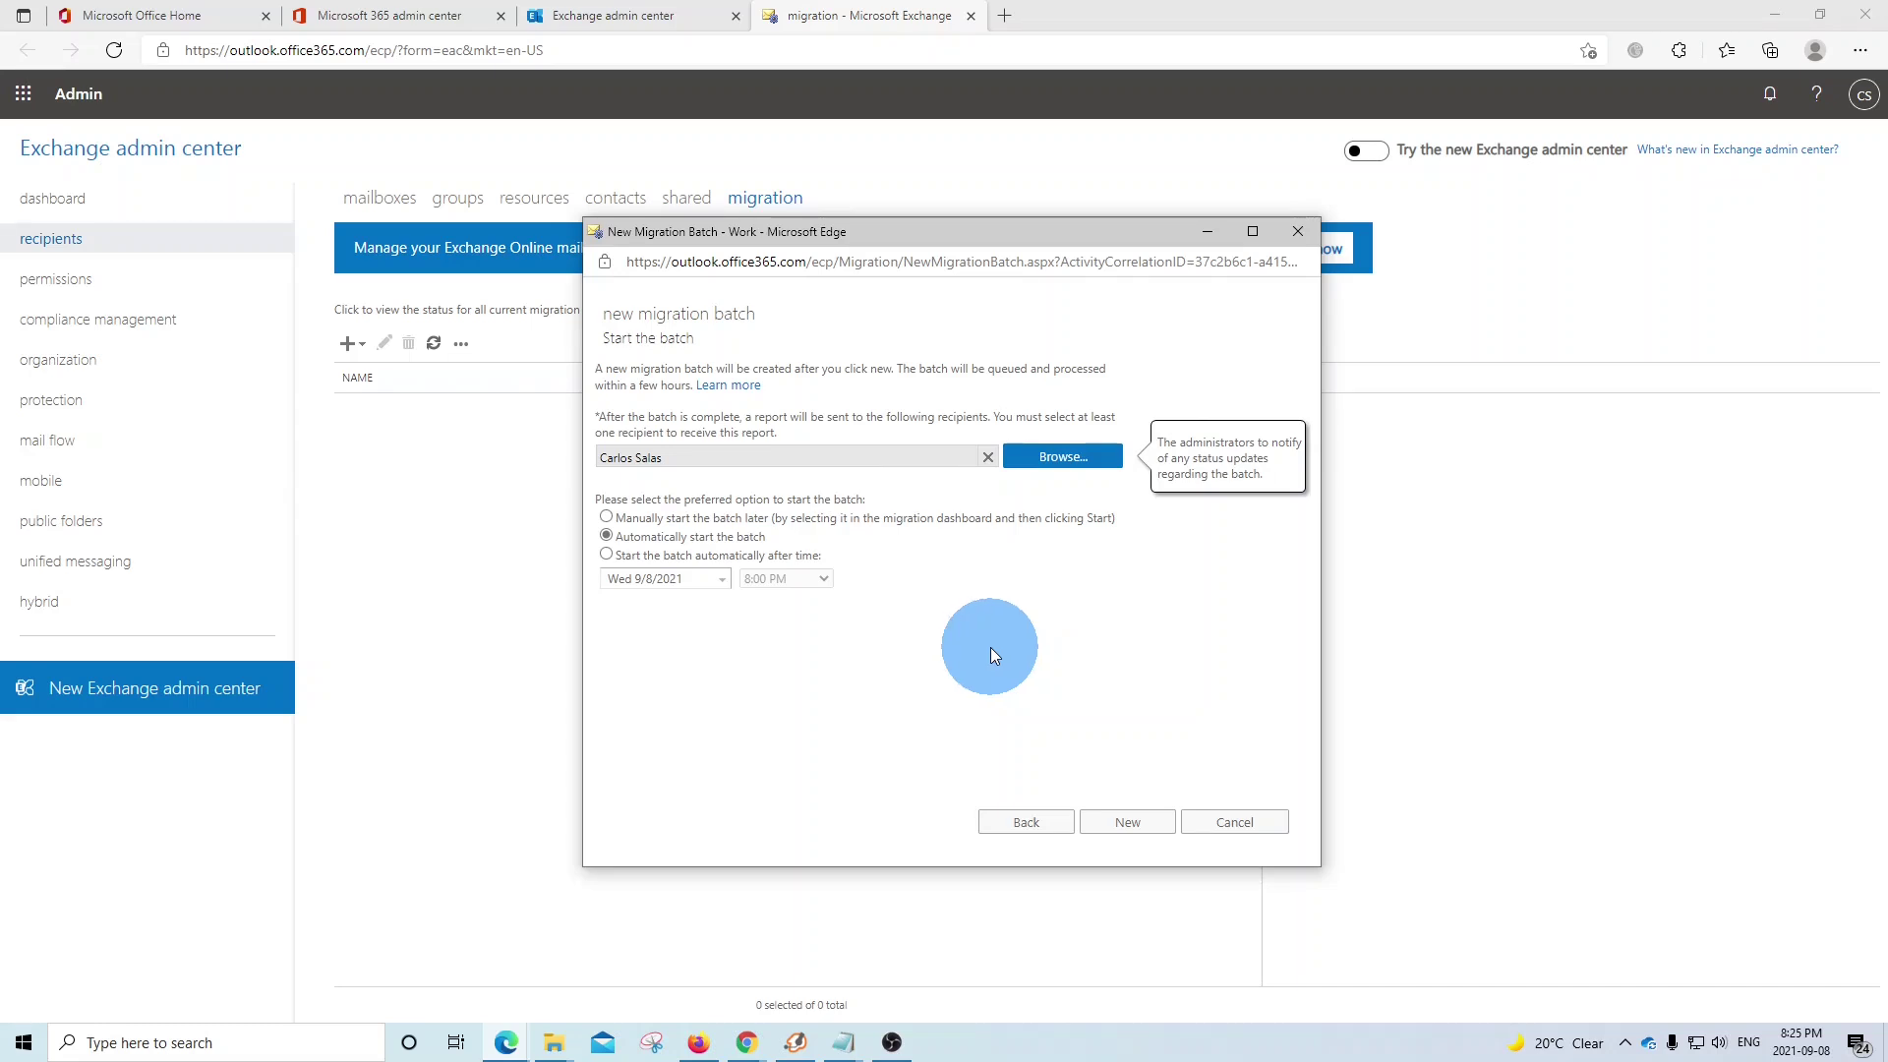
- Replace the completion report recipient with a typed-in e-mail address and confirm it
left_click(1082, 458)
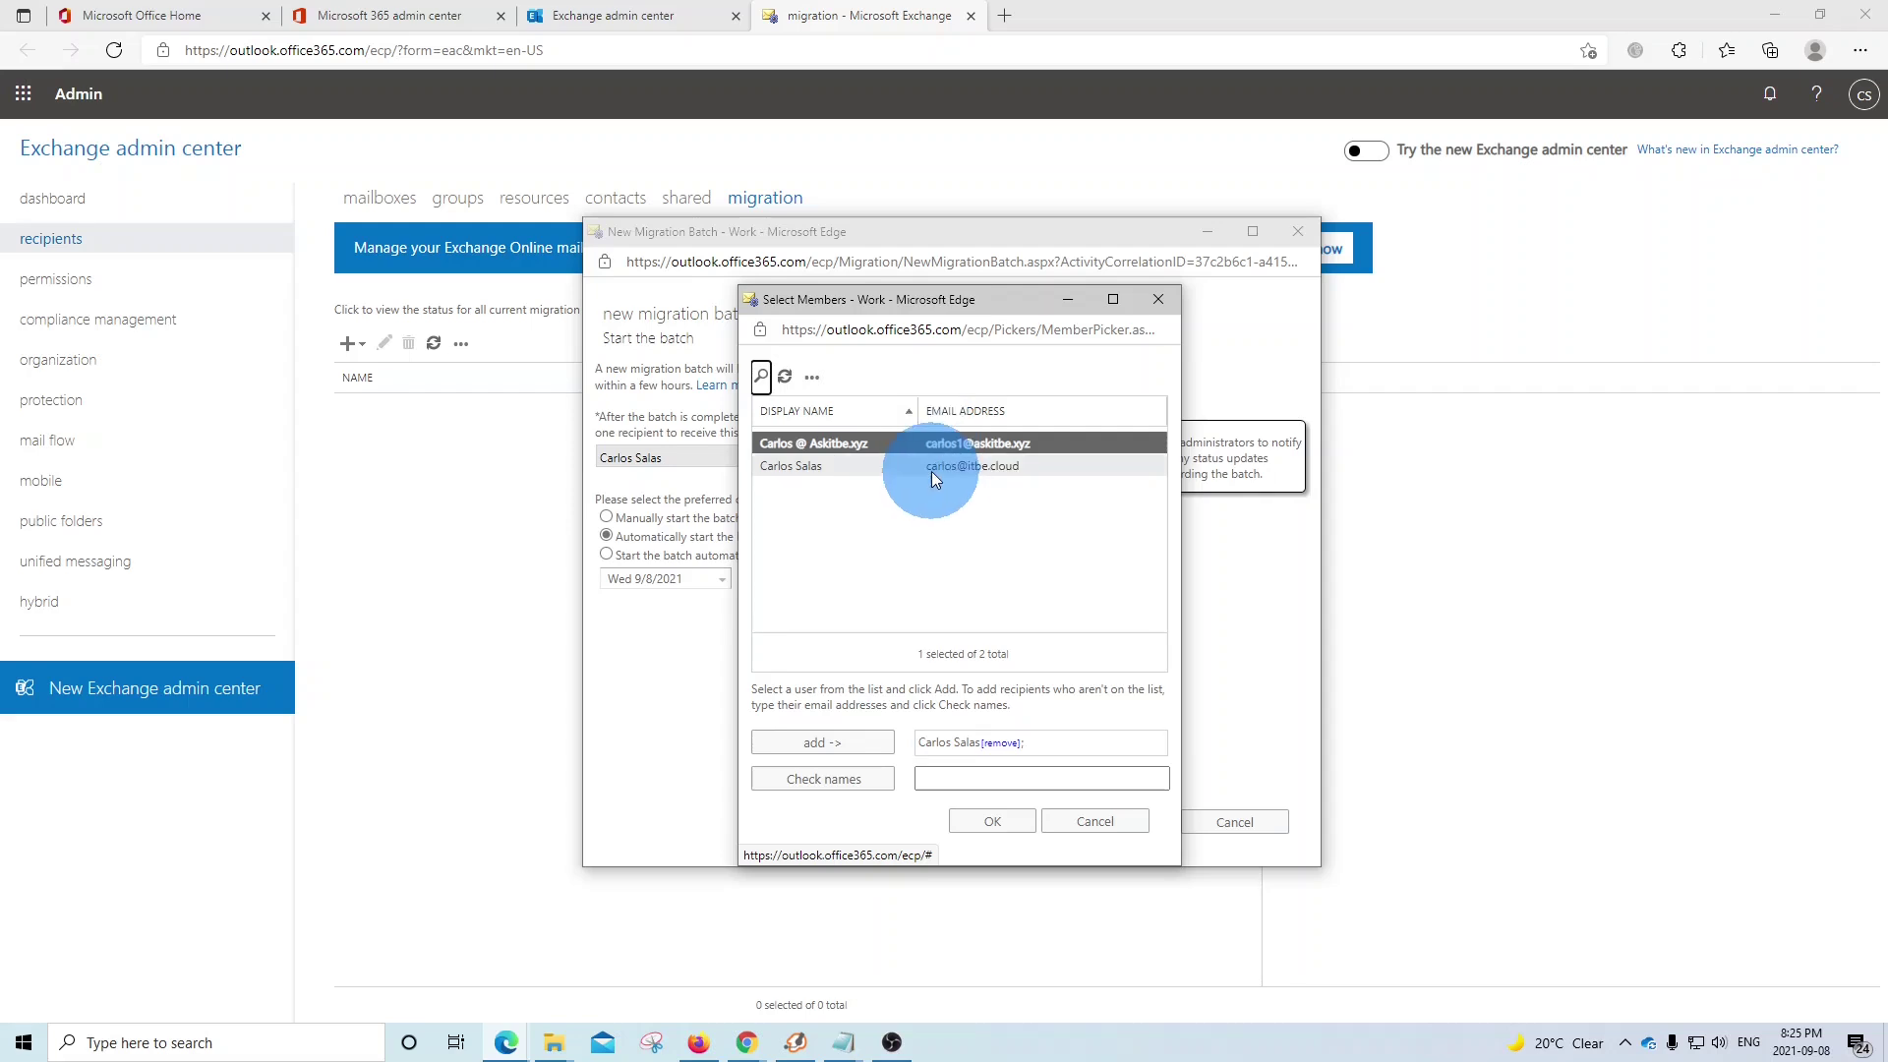
left_click(954, 779)
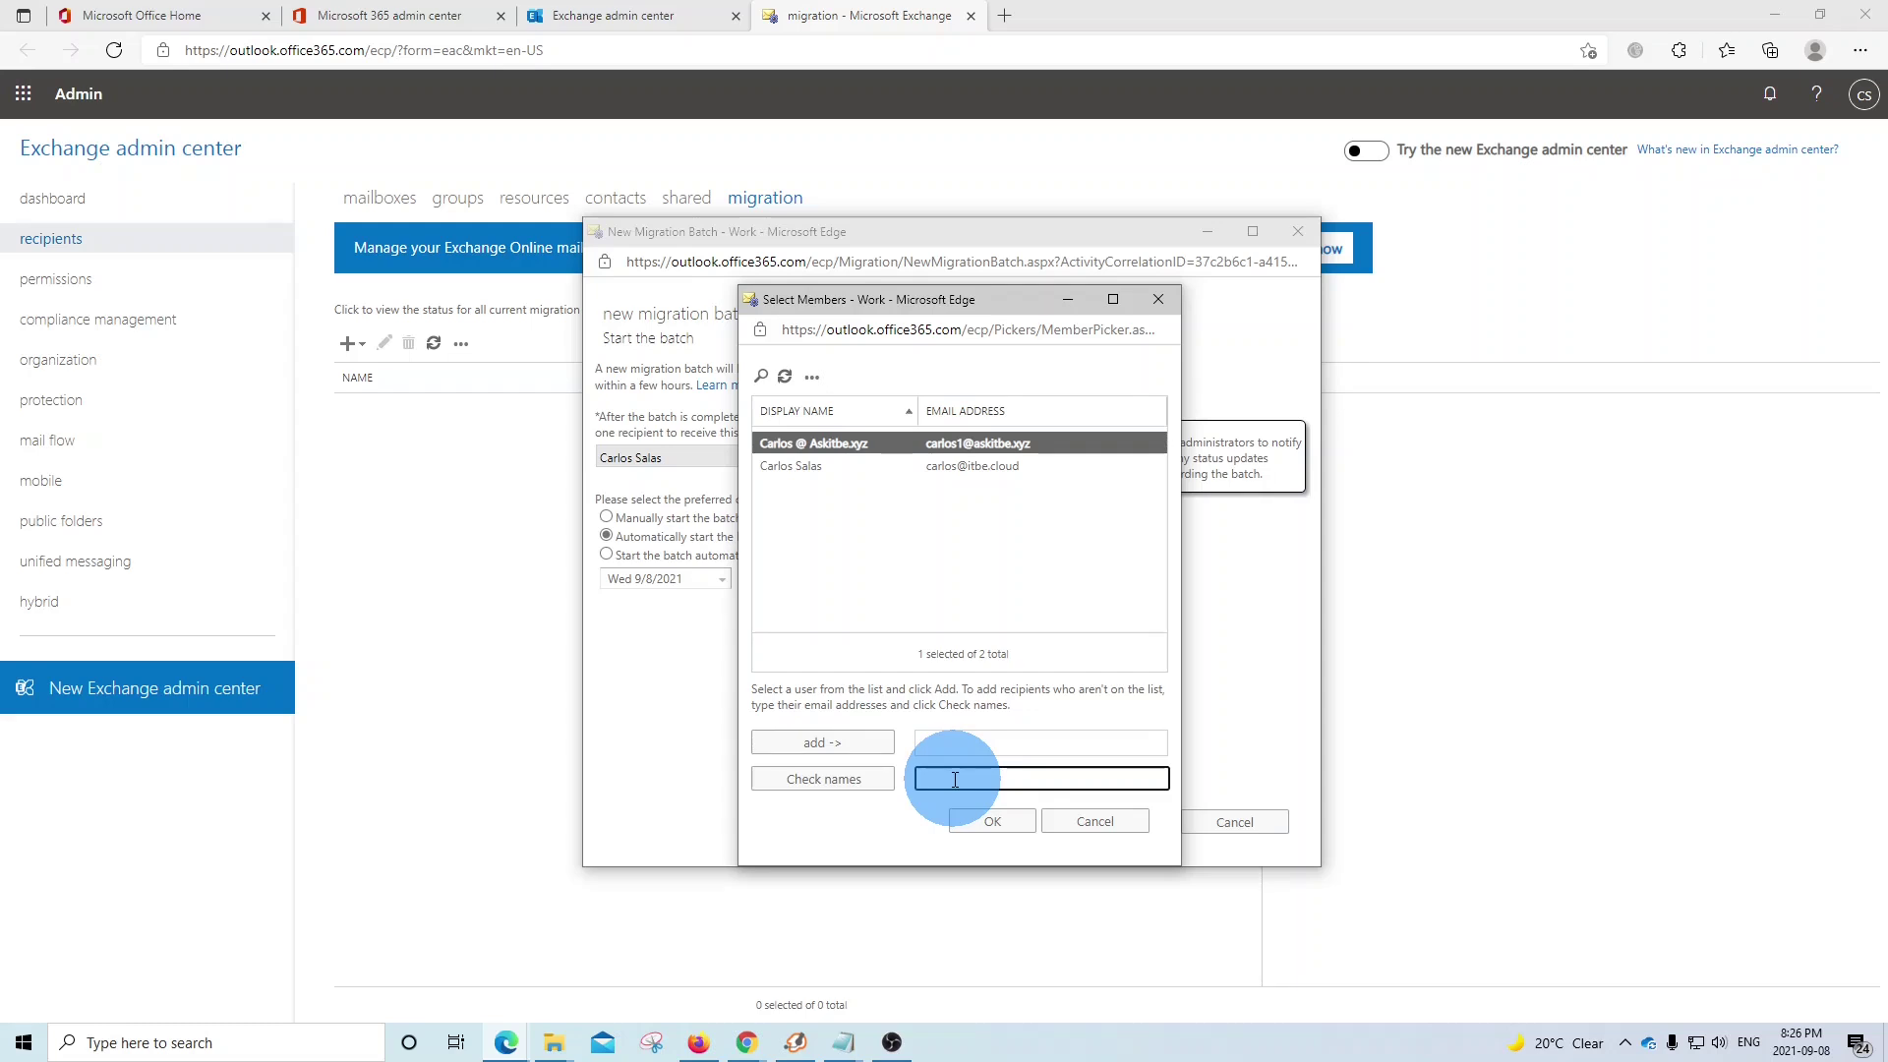
left_click(843, 778)
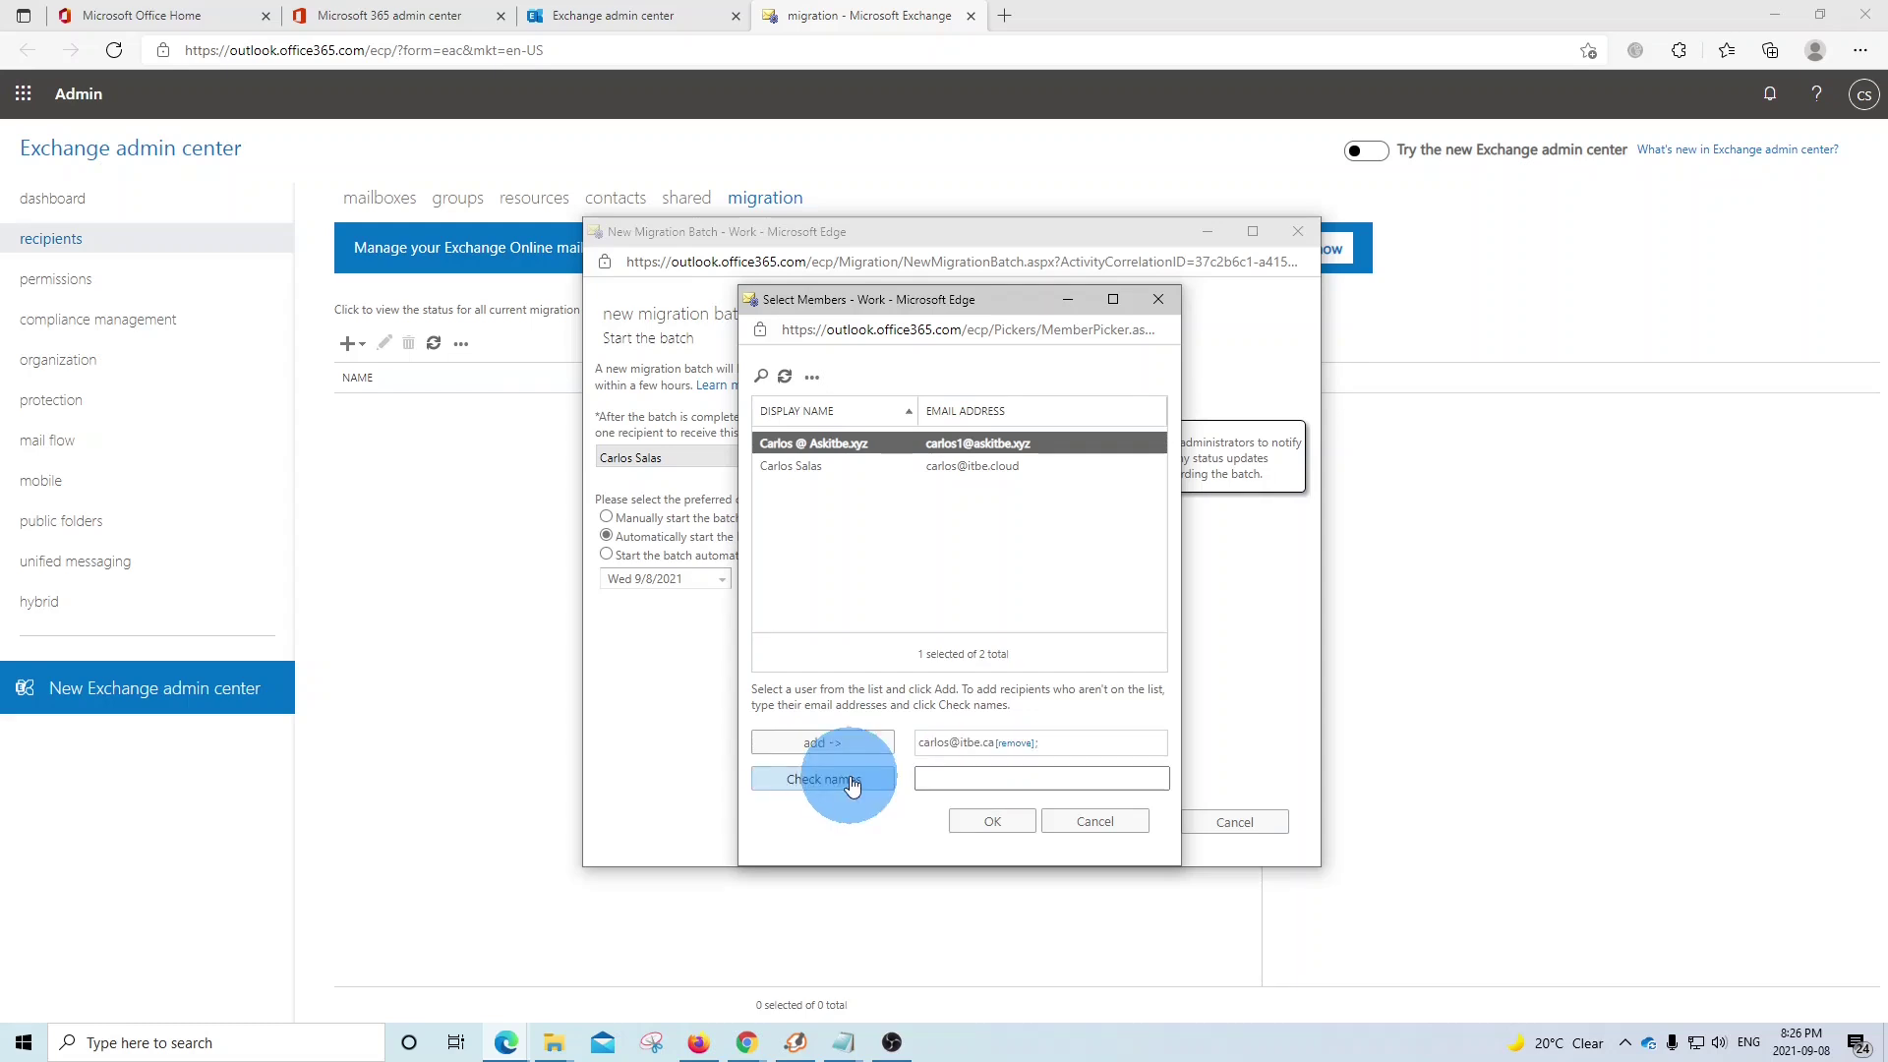
left_click(993, 824)
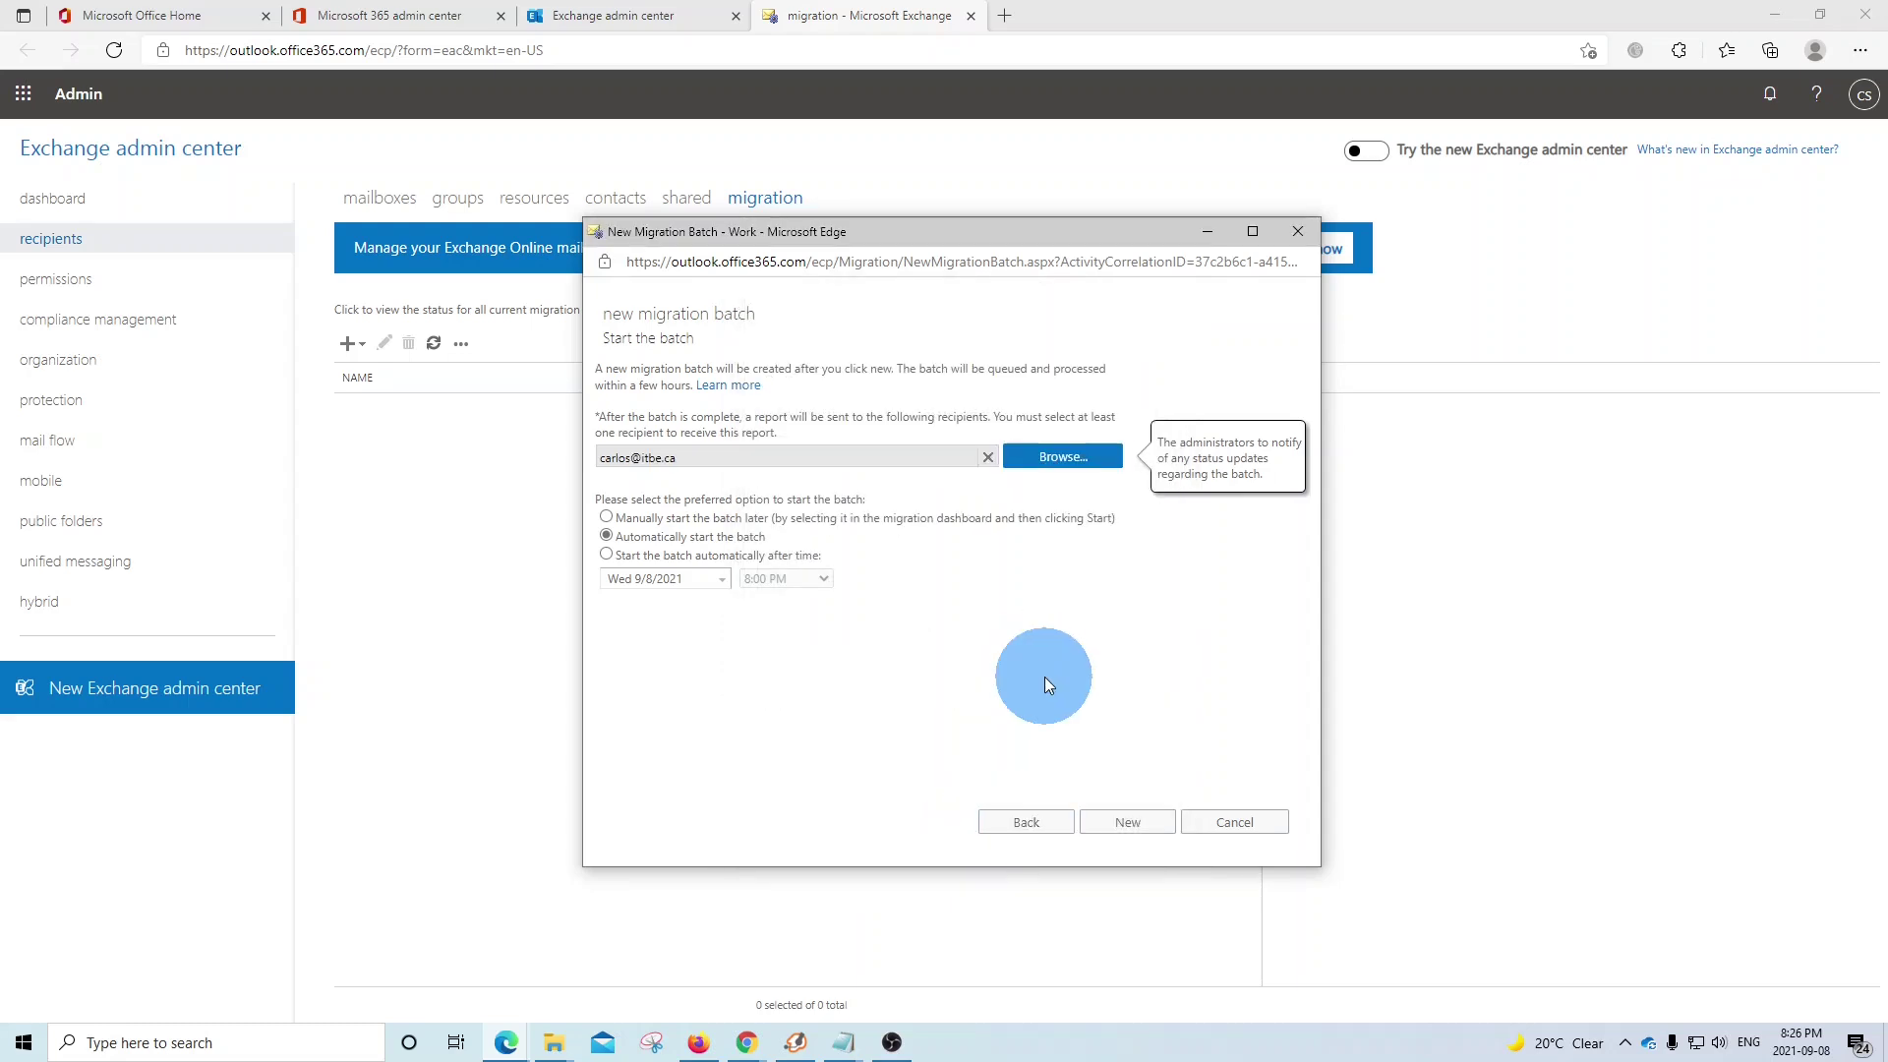
- Create and start the itbe_migration1 batch, then dismiss the confirmation to return to the migration list
left_click(1127, 822)
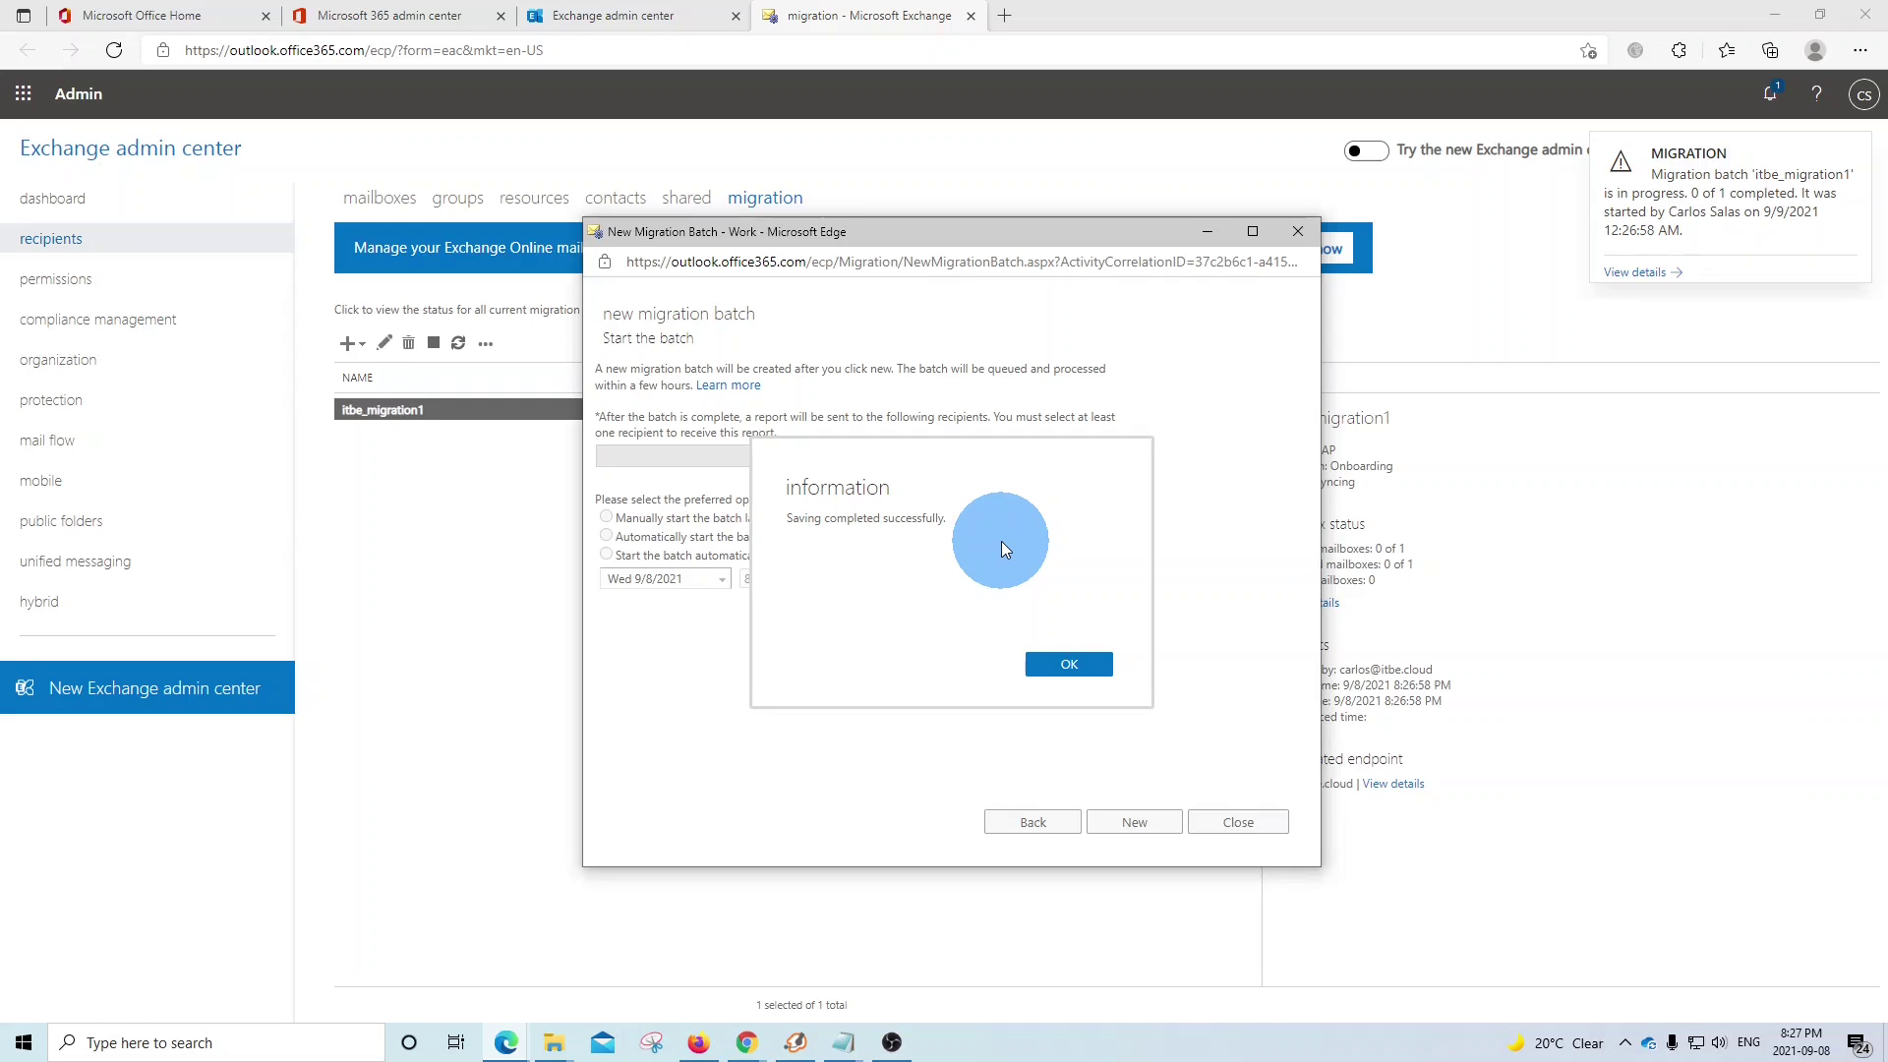
left_click(1066, 665)
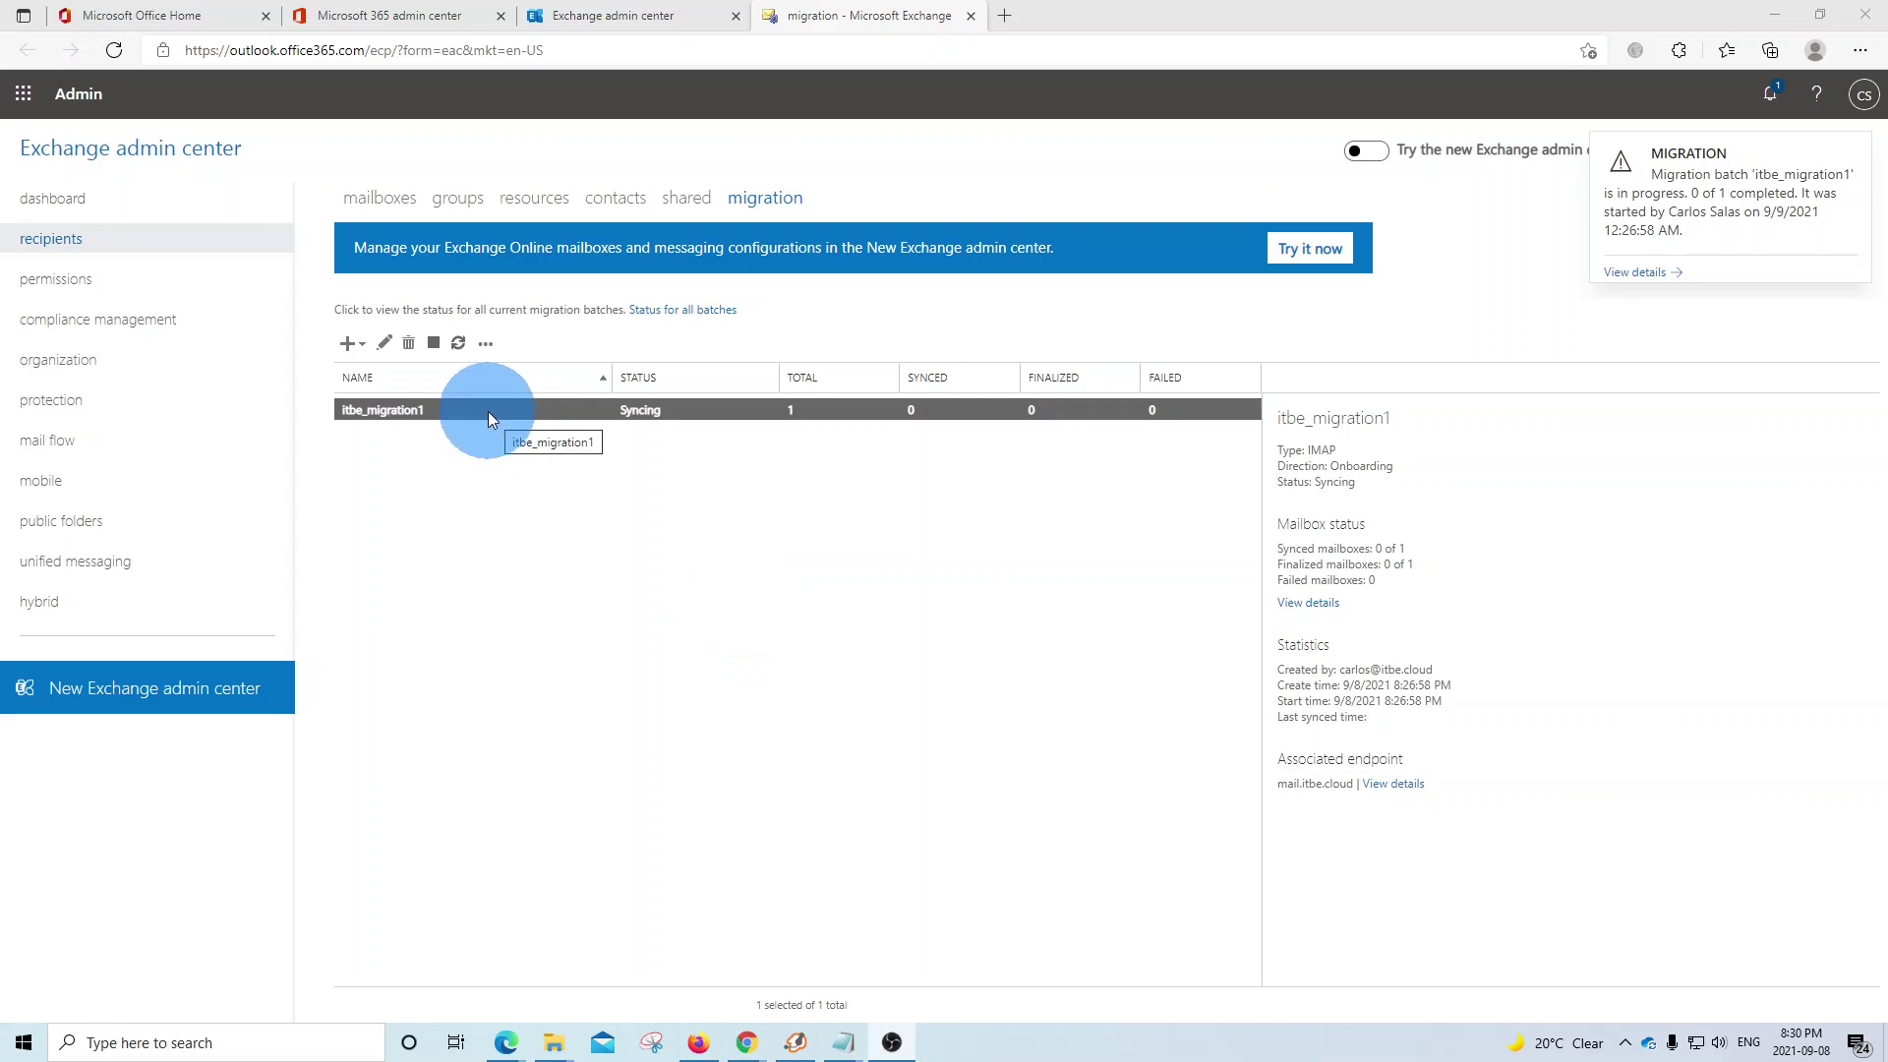
- Open the mailbox status details for the itbe_migration1 batch
left_click(1294, 605)
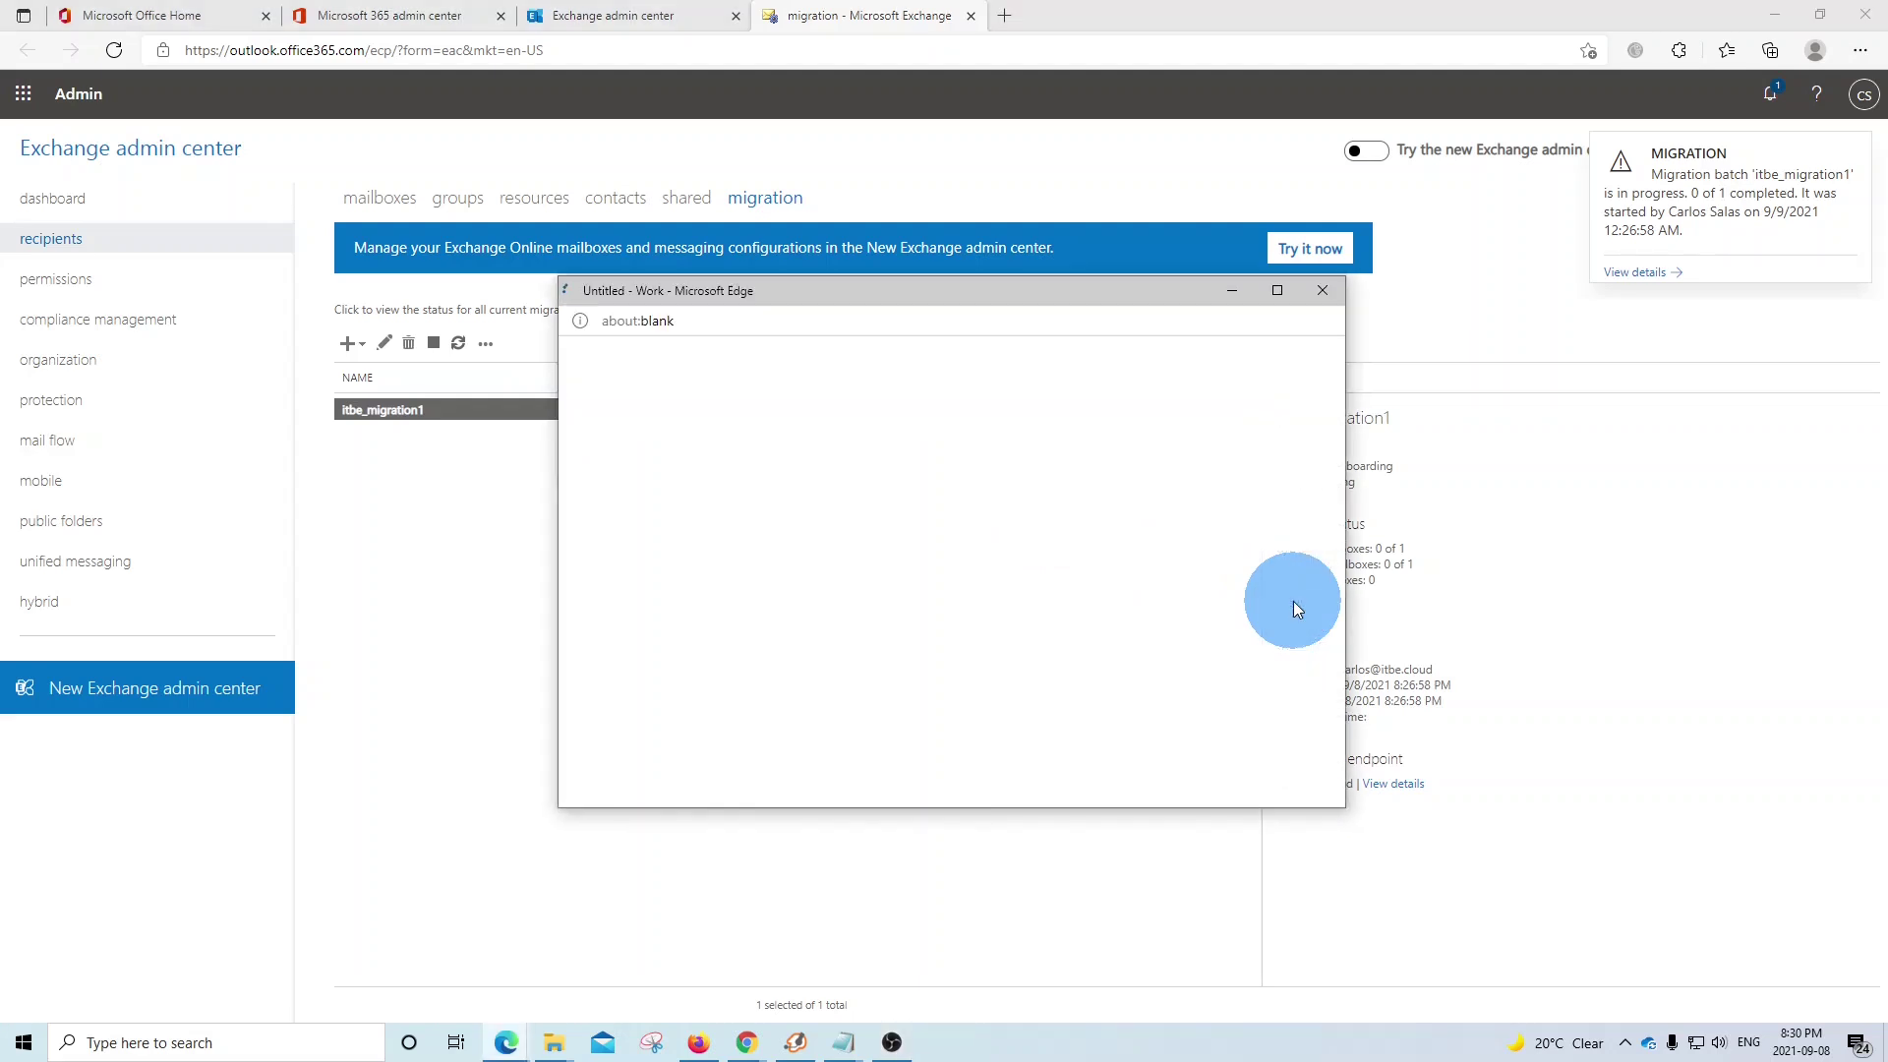